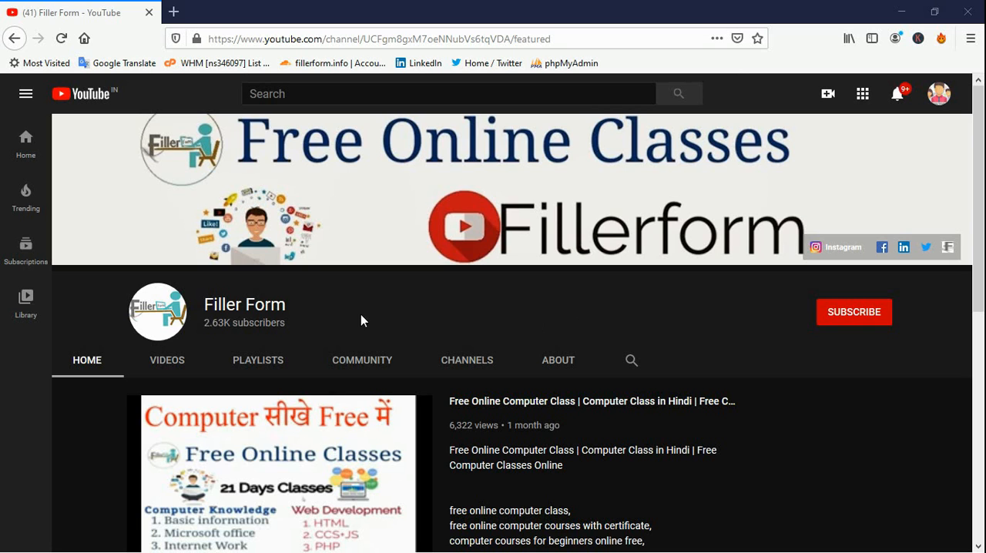
Open the Filler Form channel's community posts and find the "Which Coures You want" poll
scroll(361, 316, down, 2)
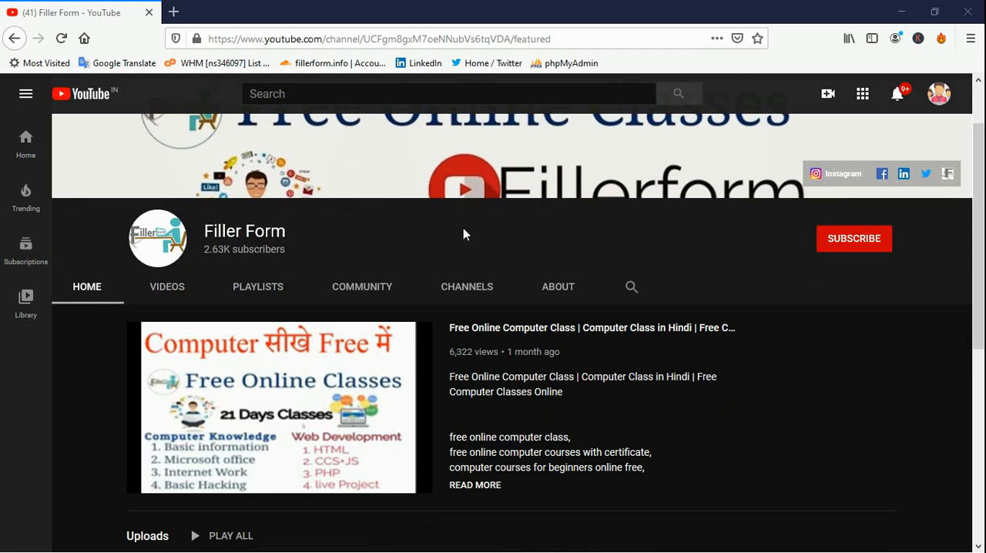
click(363, 297)
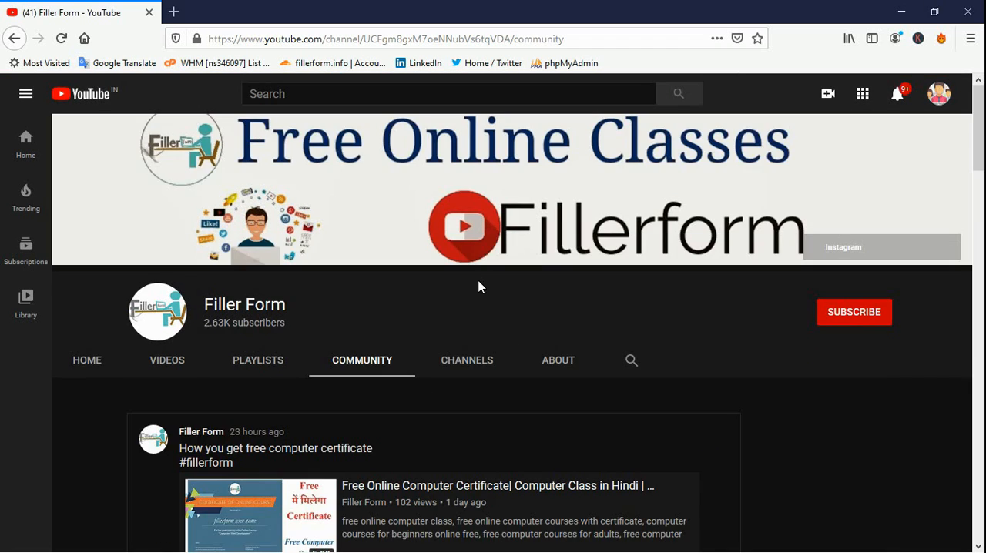
scroll(540, 380, down, 5)
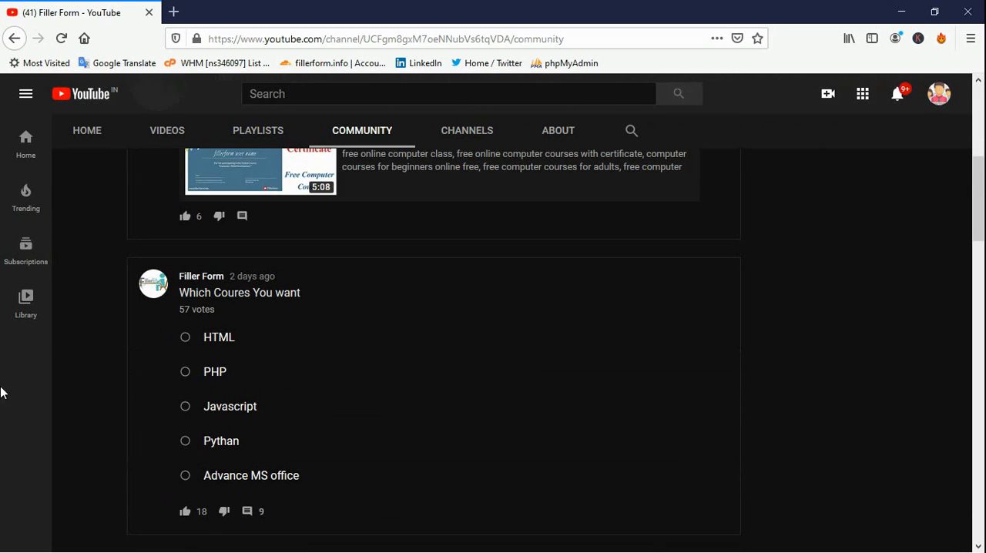
drag(180, 293, 302, 293)
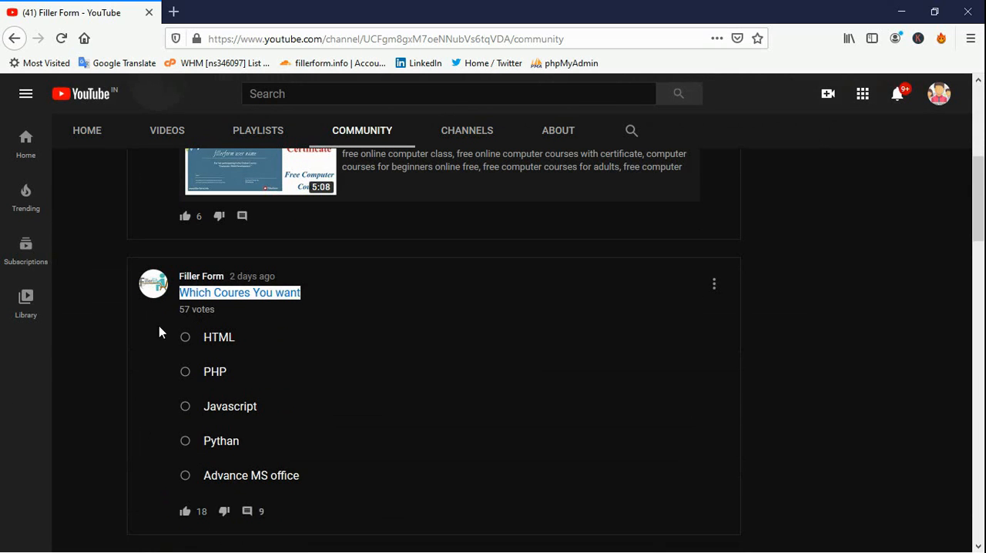
drag(237, 310, 178, 276)
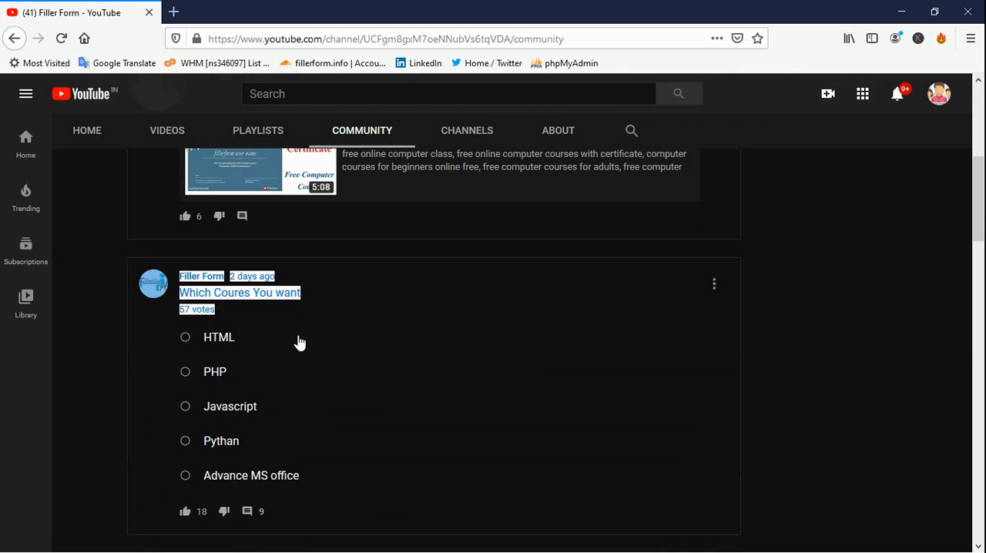
Try out votes for HTML, Advance MS office, Pythan and Javascript in the course poll
click(314, 346)
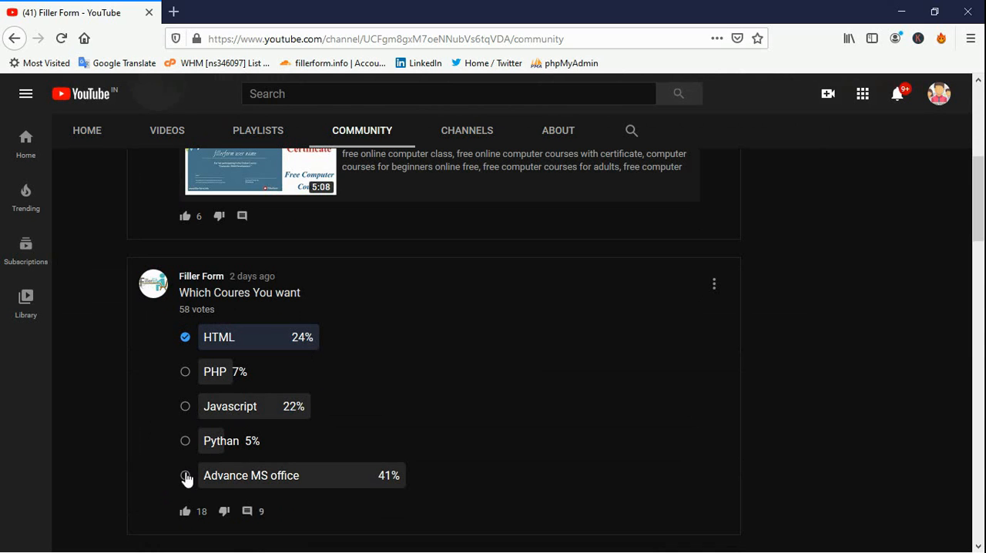
click(185, 477)
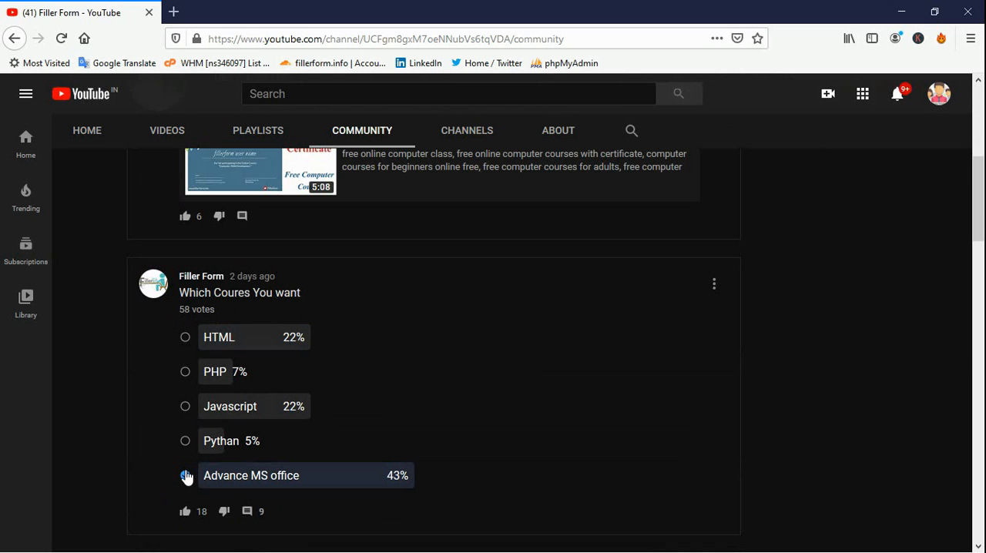
click(185, 441)
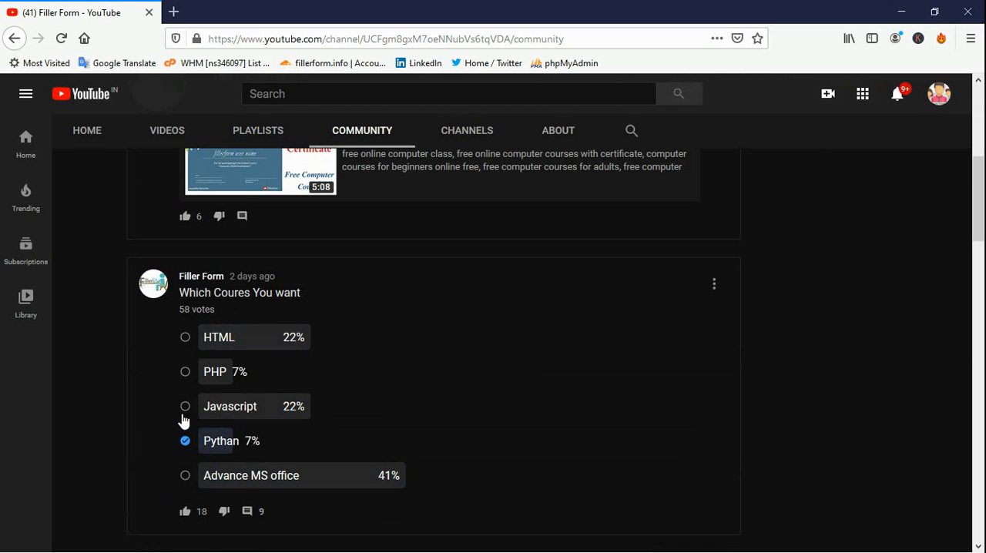
click(185, 408)
click(186, 338)
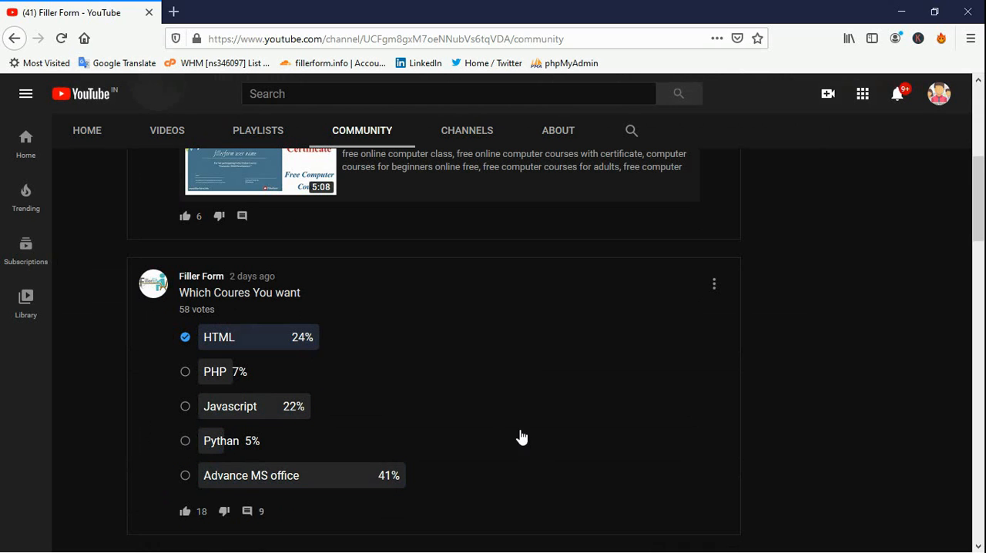
Vote for Advance MS office in the "Which Coures You want" poll and like the post
click(185, 475)
click(187, 513)
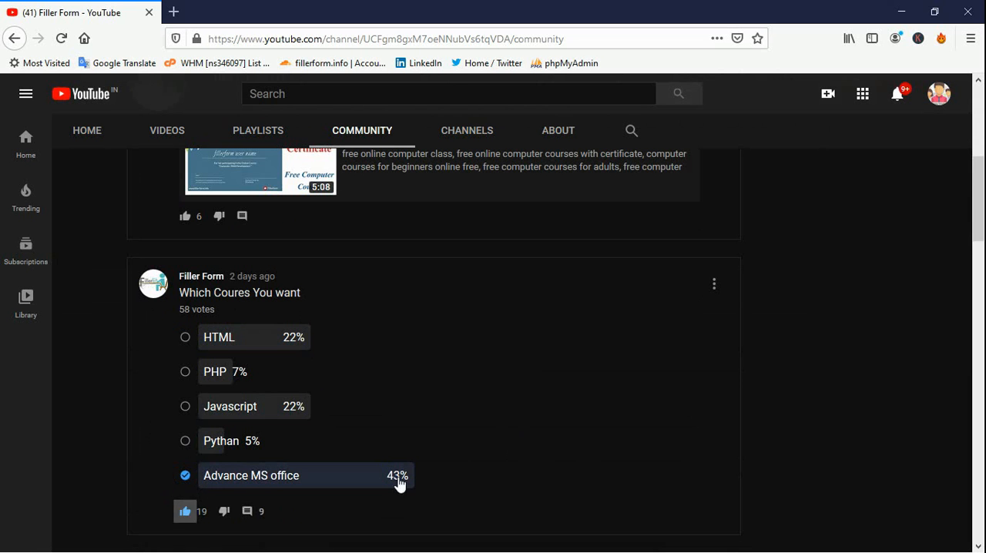
Examine the vote count and answer options of the "Which Coures You want" poll
scroll(588, 475, up, 5)
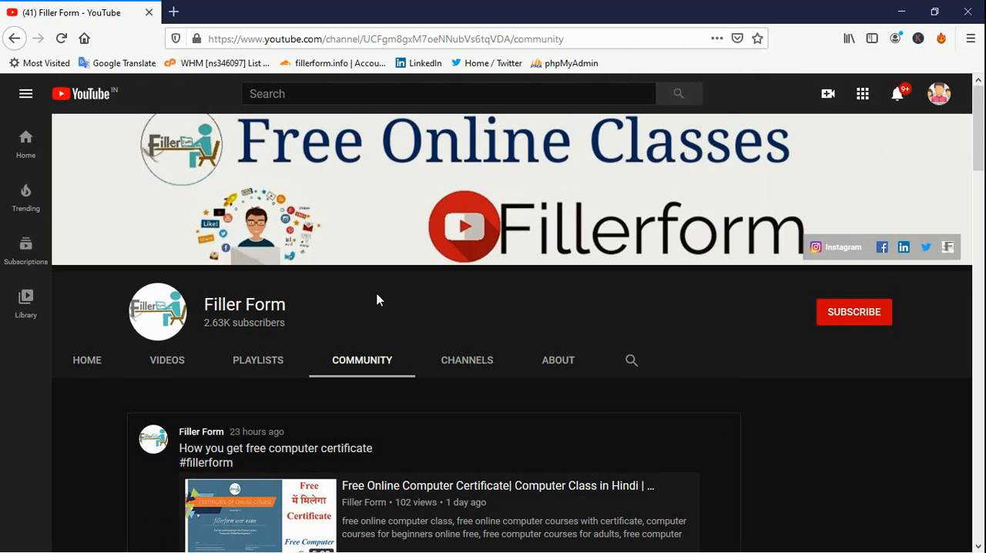
scroll(377, 300, down, 6)
scroll(334, 288, up, 2)
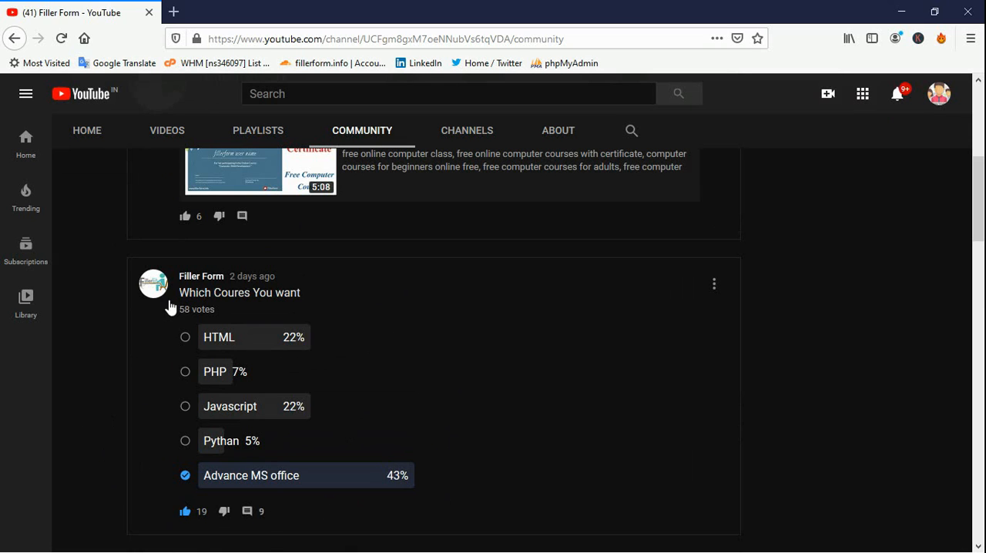
drag(169, 307, 225, 322)
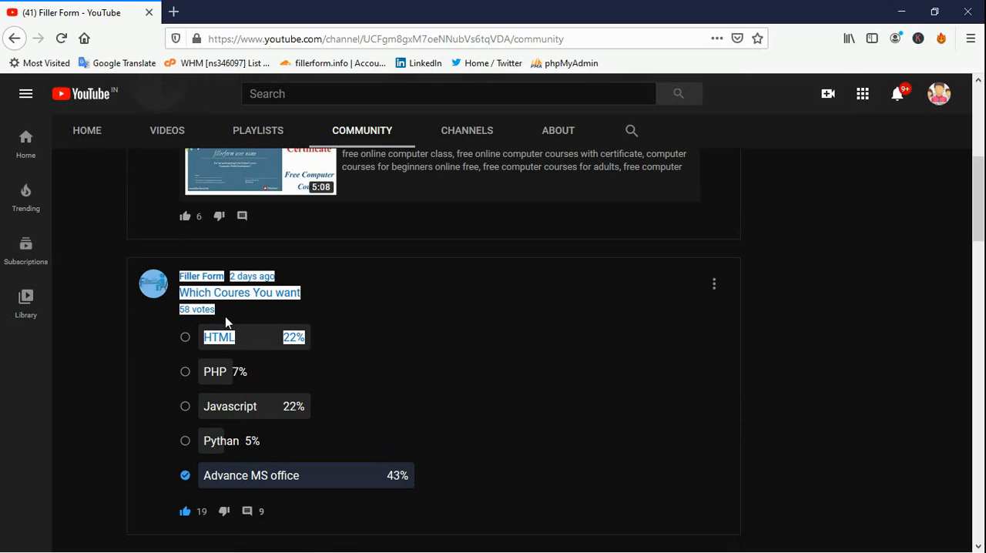
click(229, 312)
drag(168, 310, 219, 313)
click(395, 371)
click(189, 476)
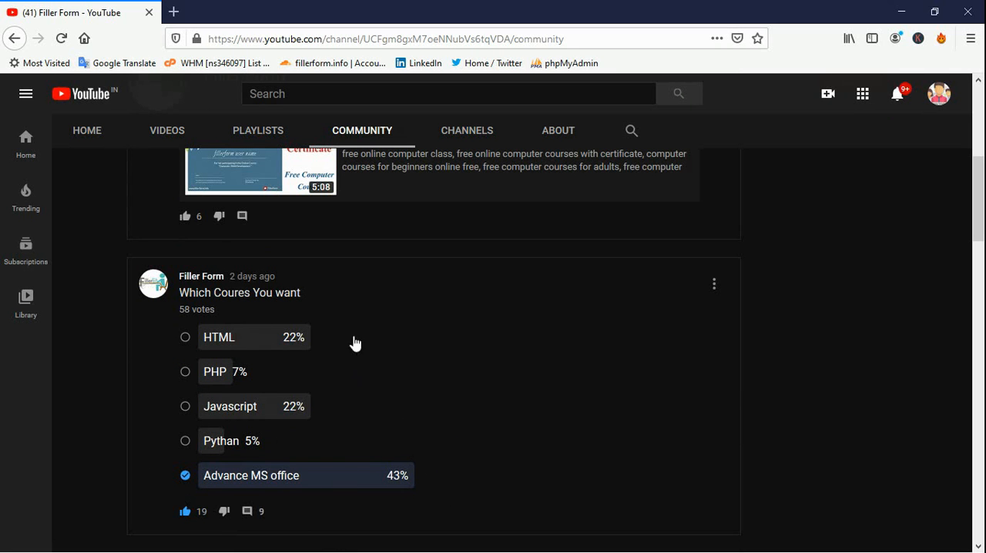
Subscribe to the Filler Form channel and turn on all of its notifications
scroll(771, 415, up, 4)
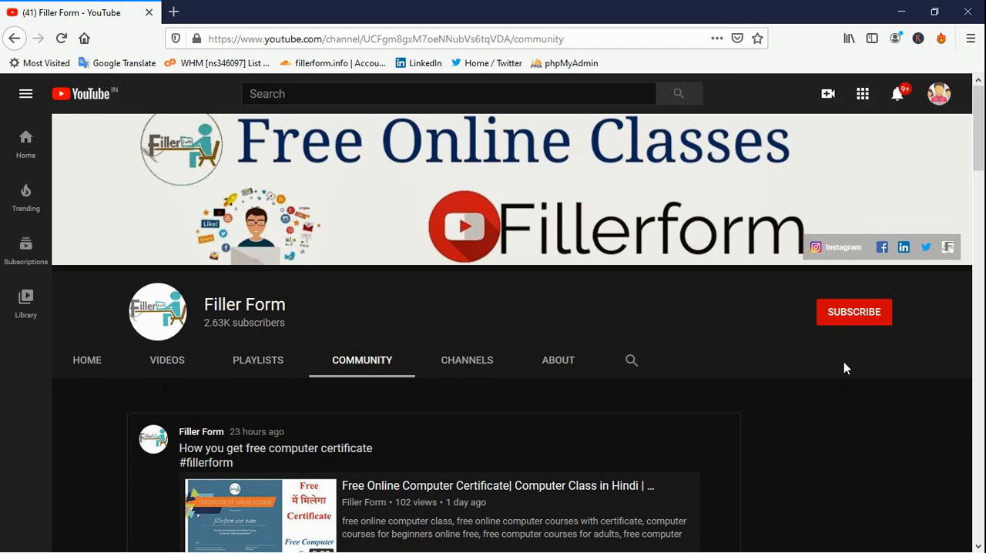
click(848, 314)
click(879, 312)
click(818, 347)
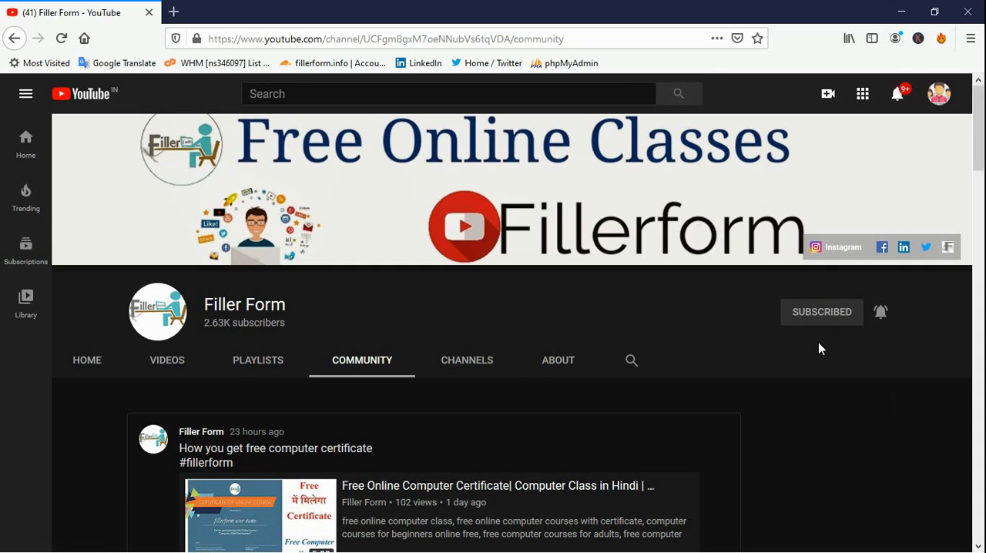
Close the browser and switch to the Govt School worksheet in Microsoft Excel
click(969, 13)
mouse_move(174, 547)
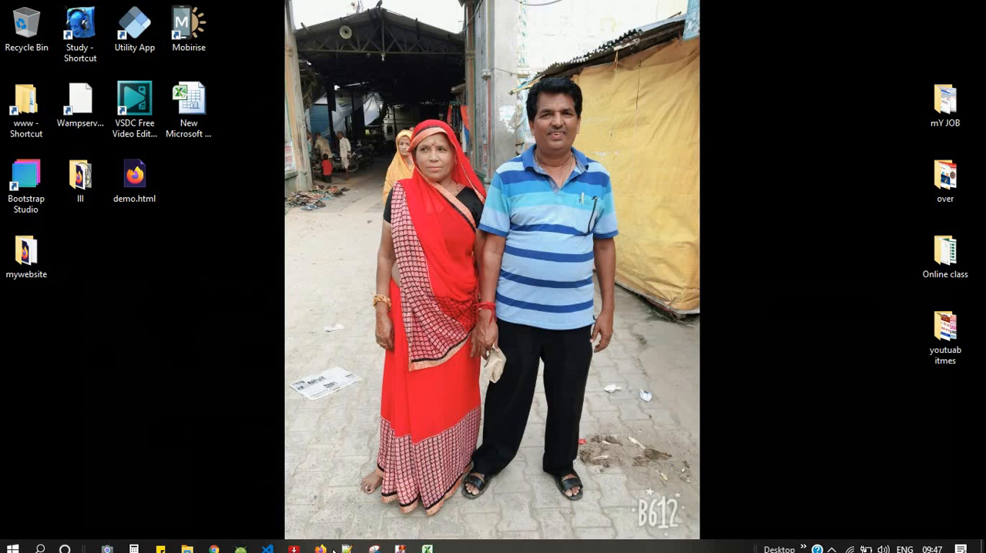
click(425, 544)
click(310, 316)
click(293, 345)
Select the Govt School table A1:D9 and look through the command groups, finishing on the page layout commands
drag(49, 159, 361, 342)
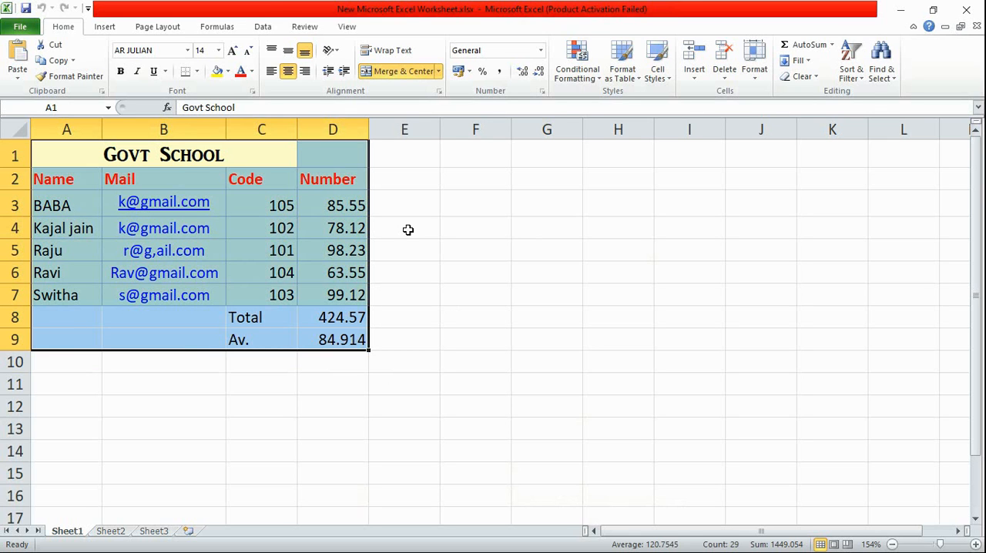
click(152, 27)
click(270, 27)
click(308, 26)
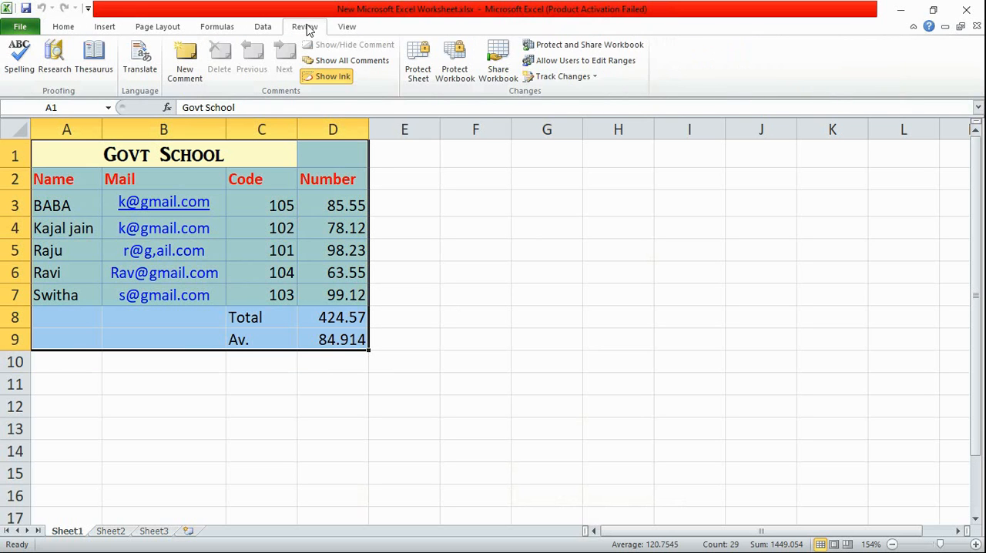
click(345, 26)
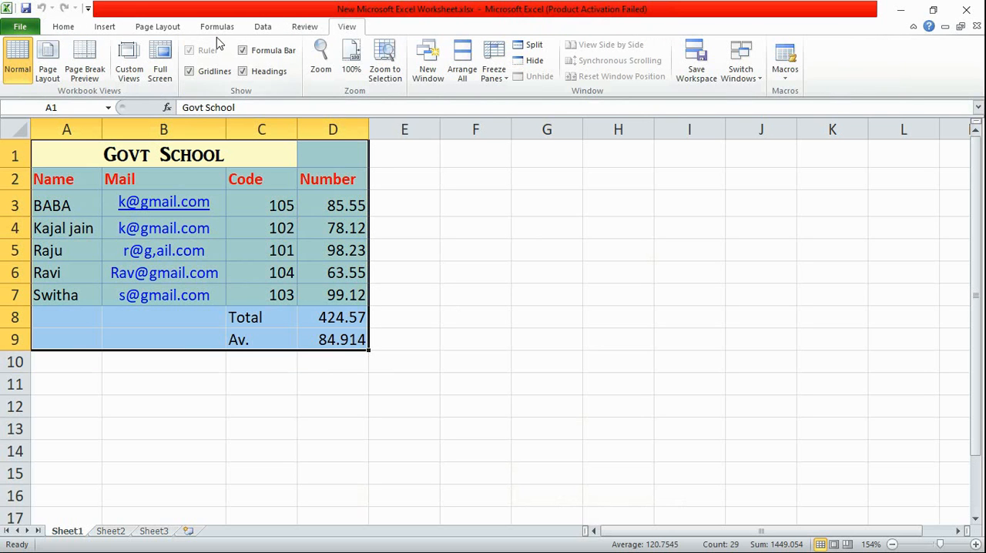
click(216, 27)
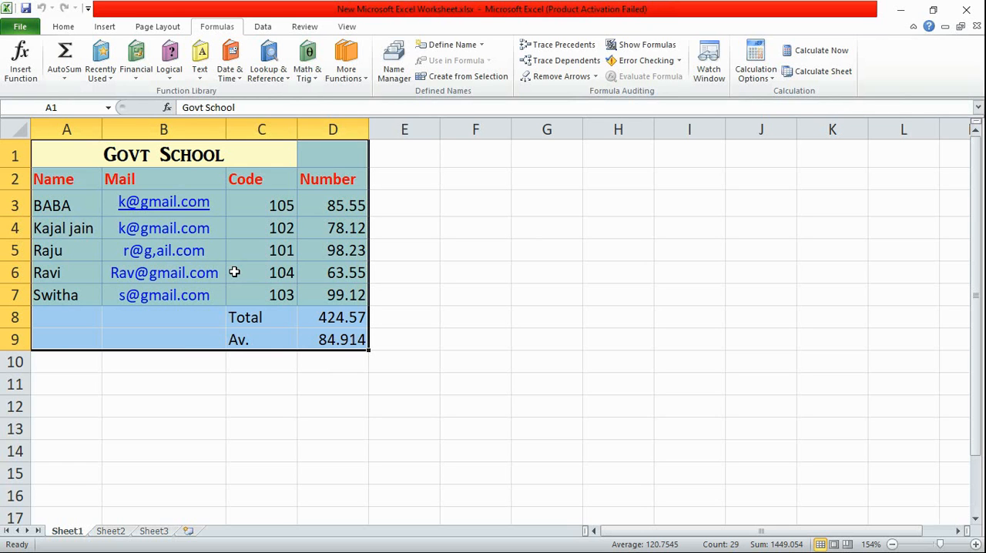
click(150, 27)
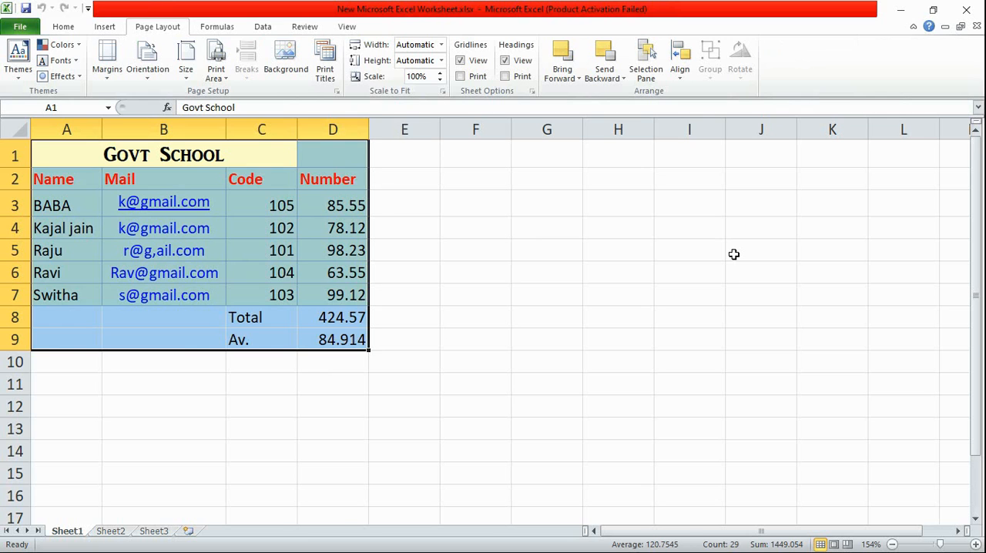
click(621, 214)
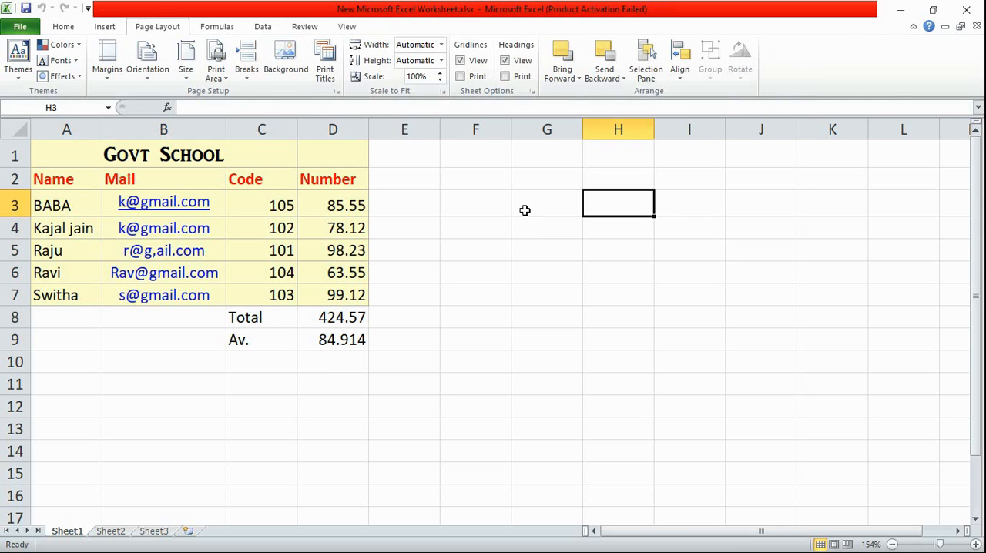
click(477, 202)
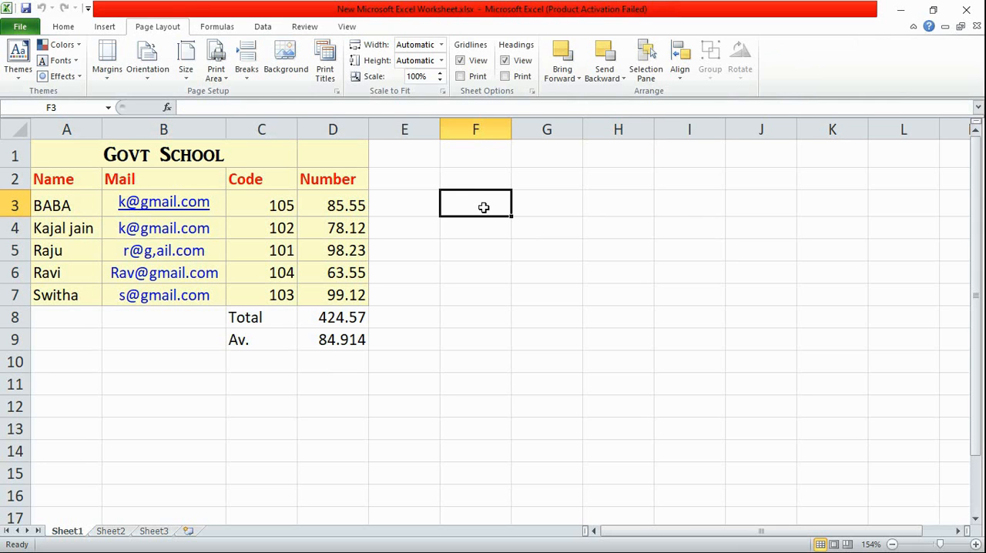
drag(486, 208, 663, 315)
click(509, 379)
click(413, 175)
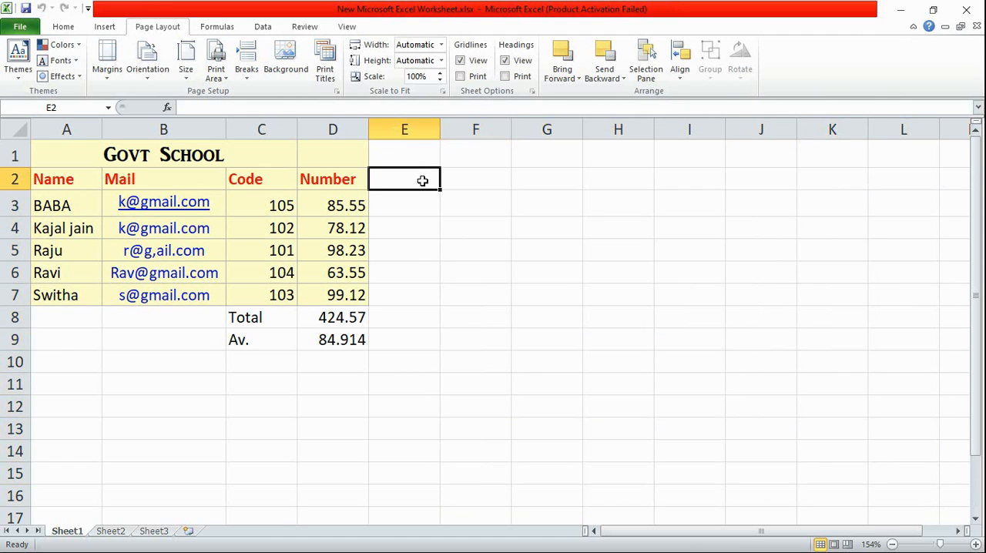
drag(414, 175, 820, 501)
click(924, 255)
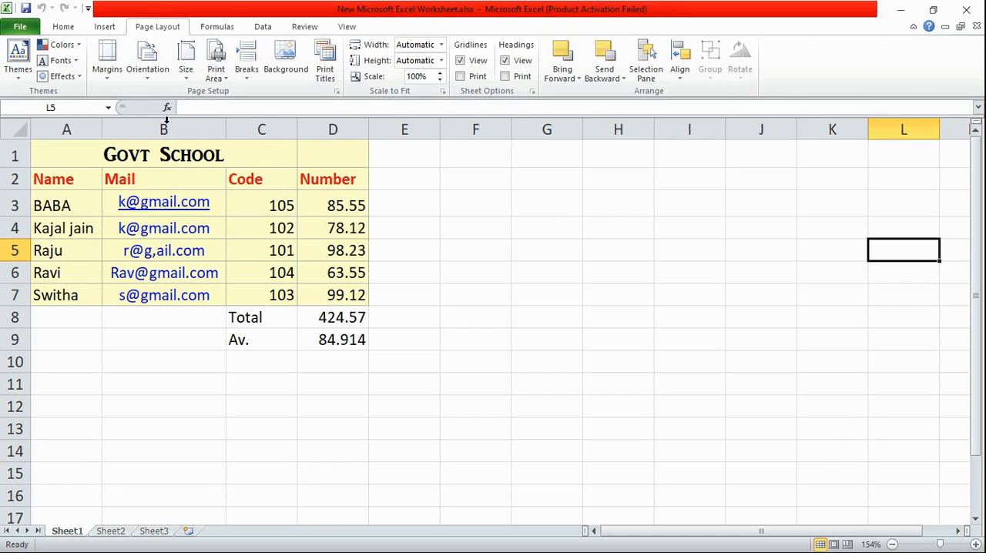
drag(41, 162, 275, 236)
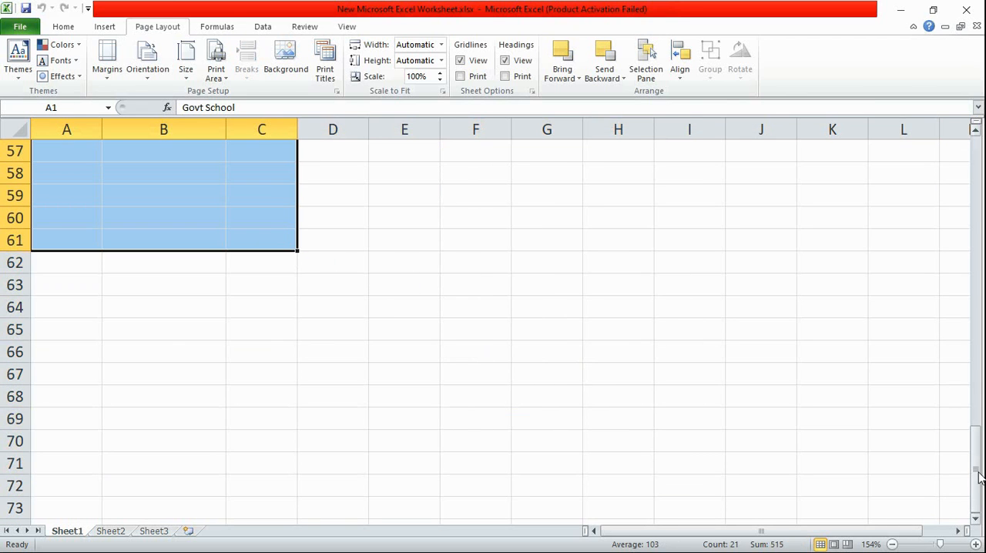
drag(977, 492, 973, 182)
click(589, 223)
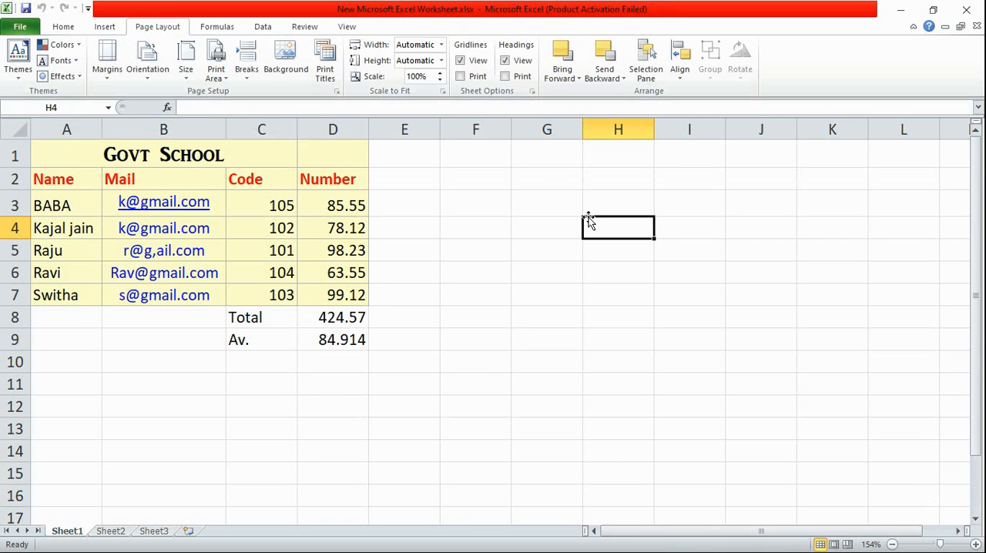
Try the Austin theme on the workbook and settle on a different built-in theme
click(26, 80)
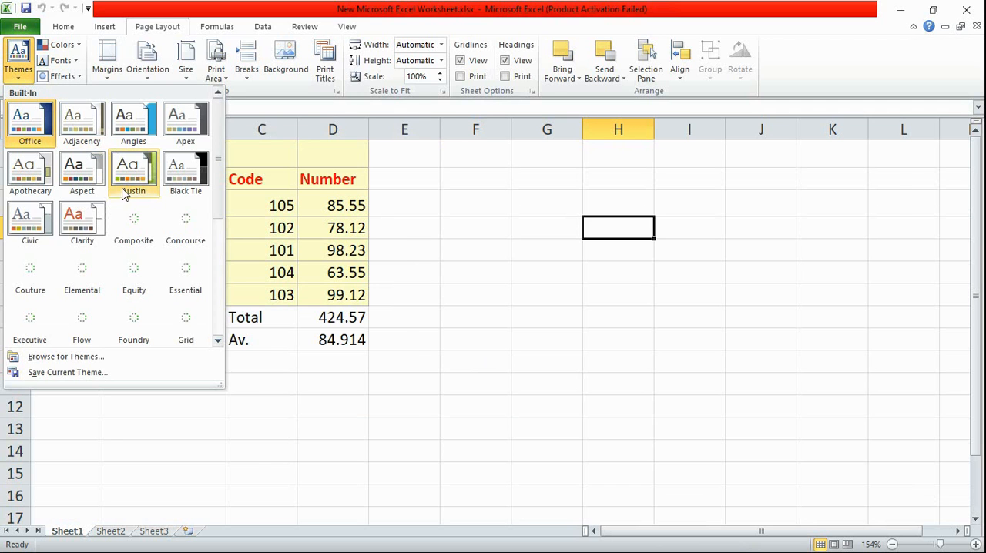
click(125, 193)
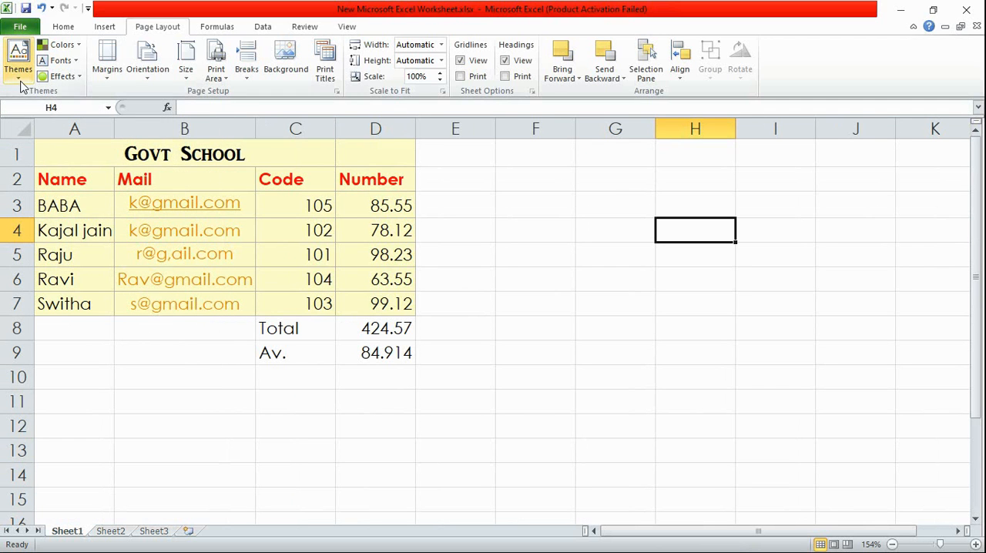
click(62, 45)
click(136, 210)
click(26, 77)
click(106, 264)
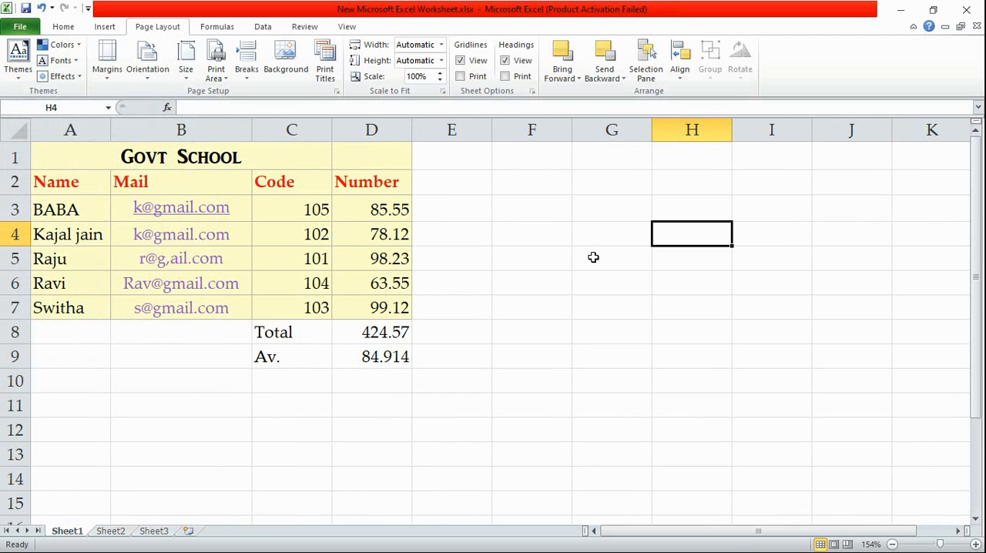
Set the worksheet's page margins to the Normal preset
click(107, 73)
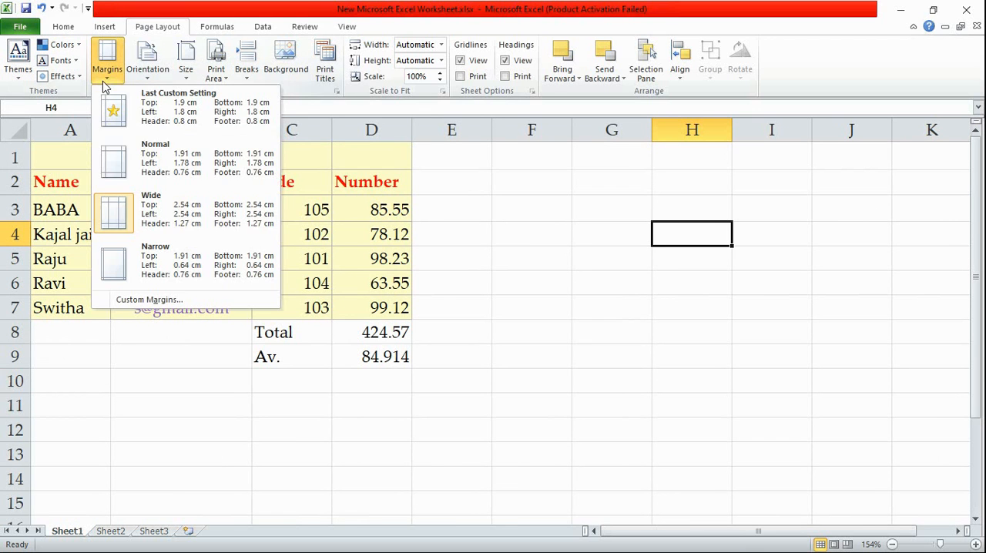
click(113, 162)
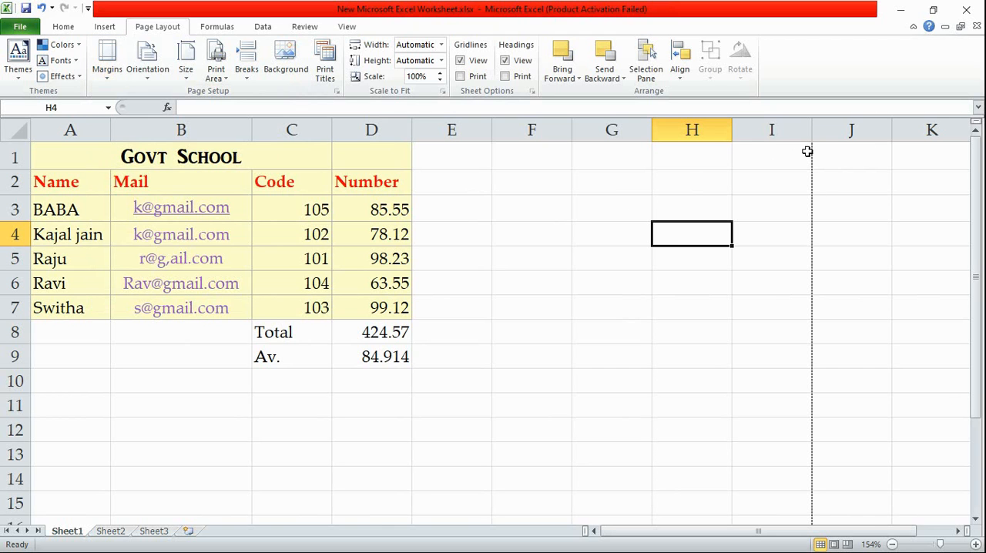
Enter 555 in cell I1 and 888 in cell J1, on either side of the dashed page break line
click(776, 155)
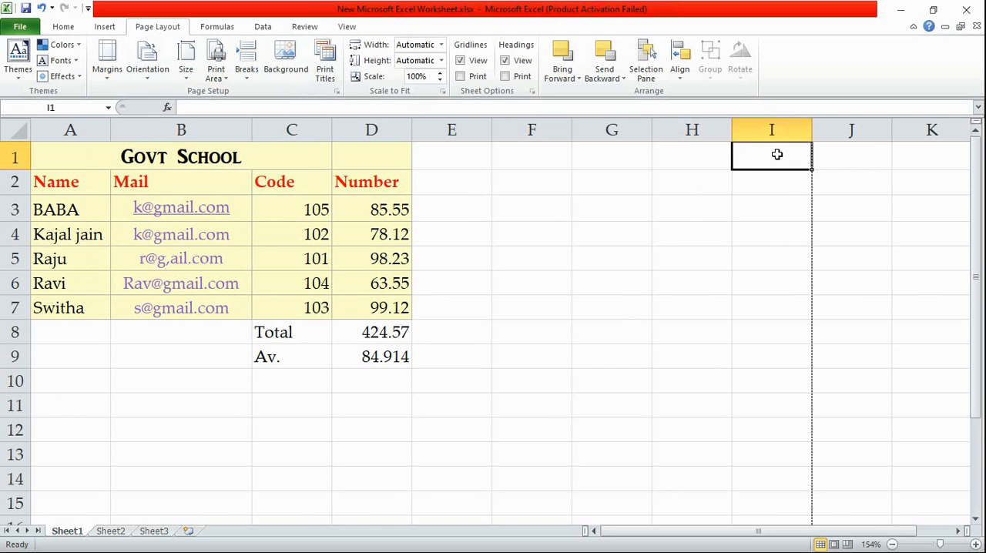
text(555)
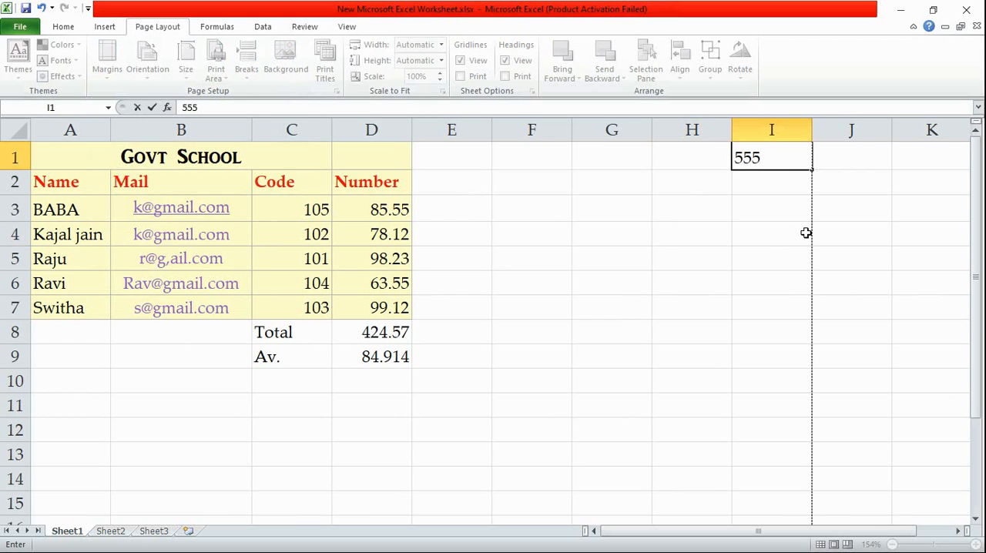
click(838, 171)
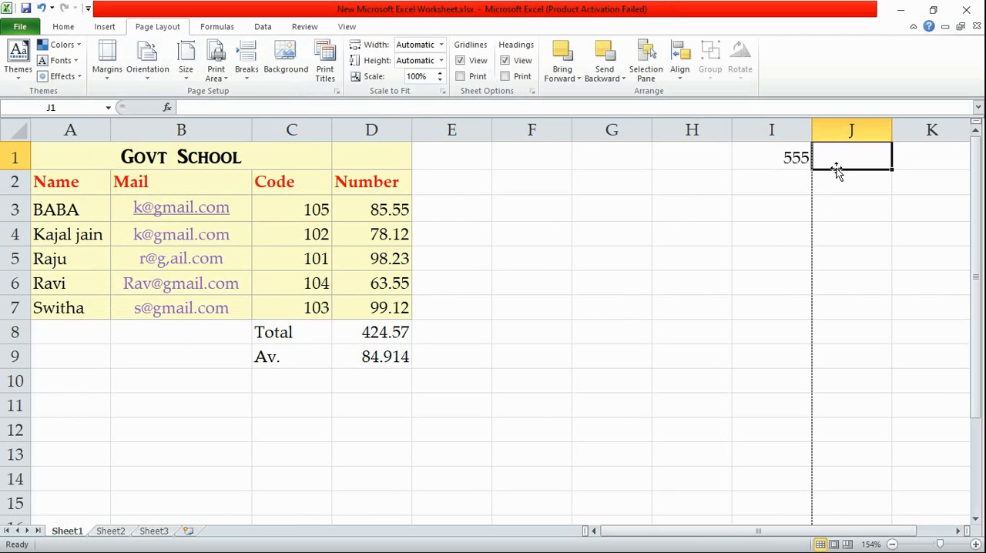
text(888)
click(561, 309)
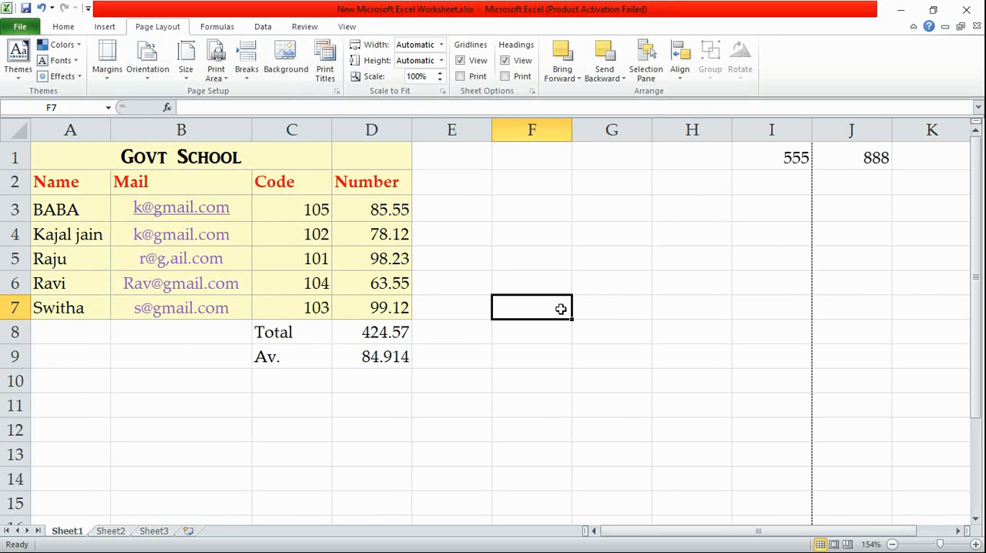
Preview both printed pages of the worksheet and return to the sheet
click(20, 29)
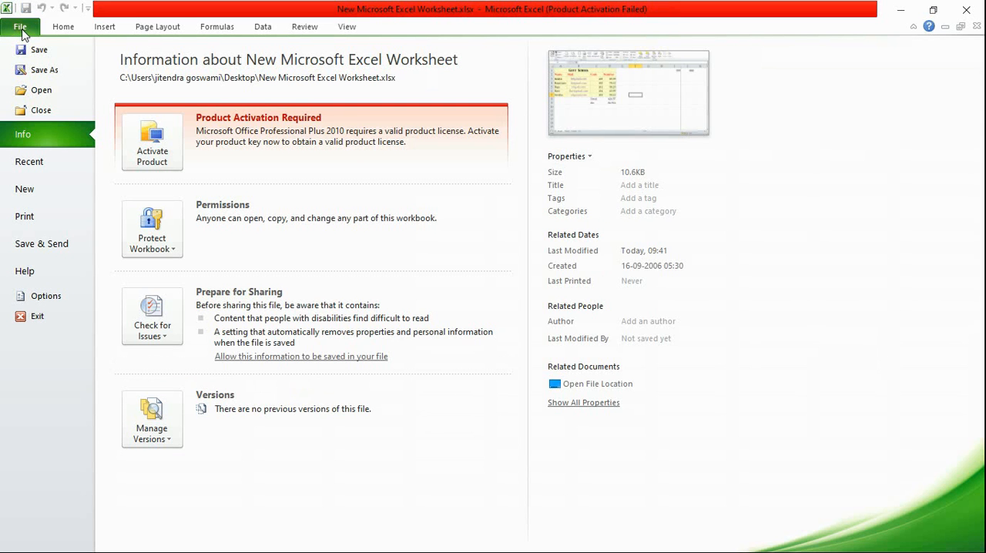
click(41, 218)
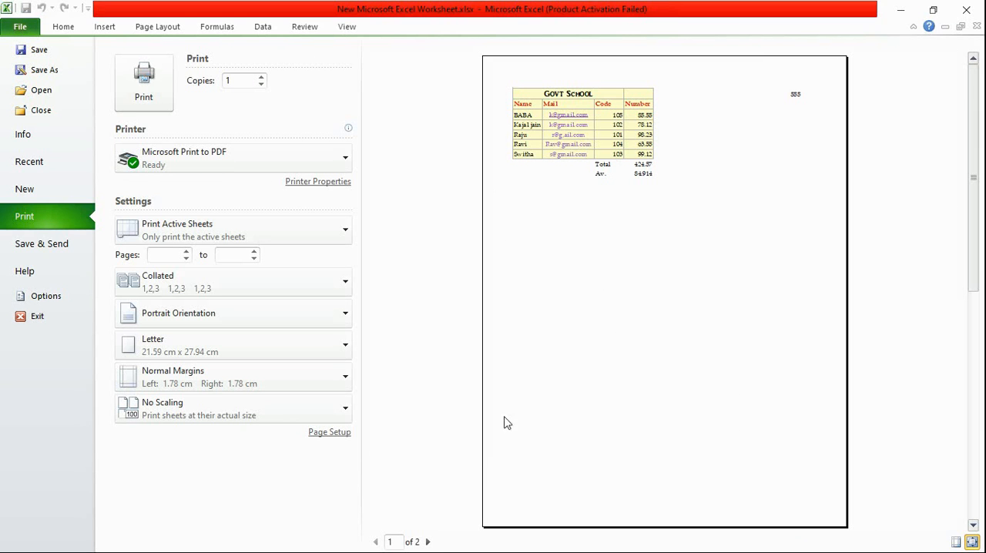
click(428, 542)
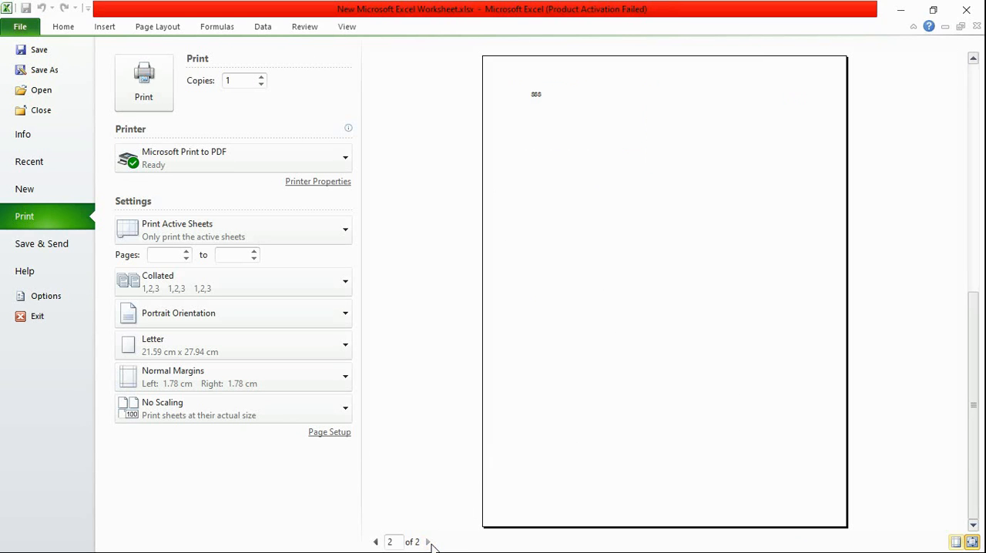
click(375, 542)
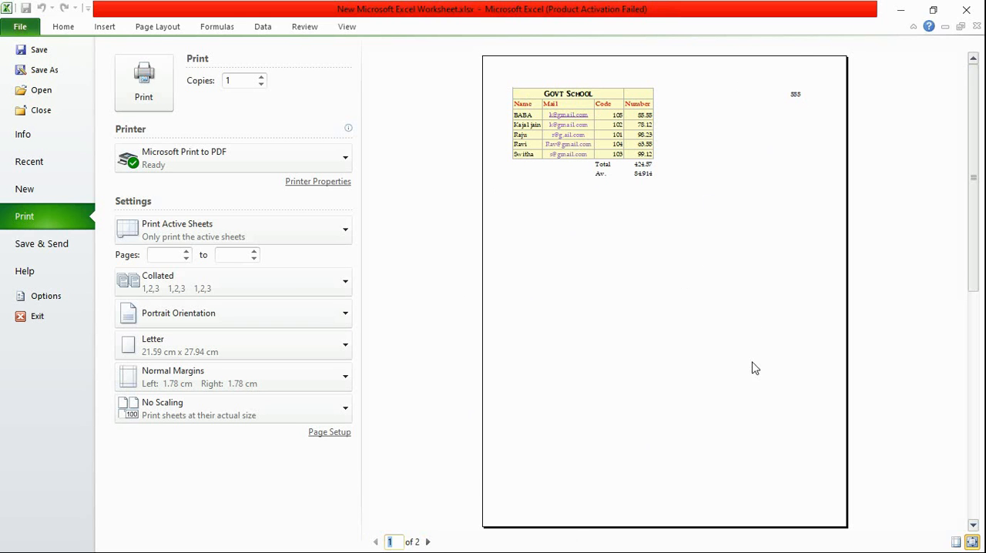
click(65, 26)
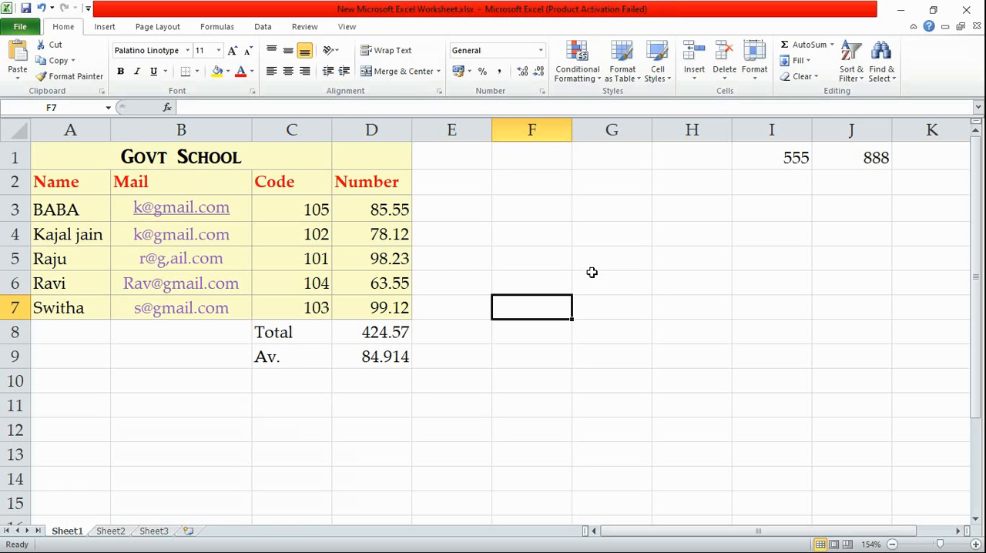
click(23, 27)
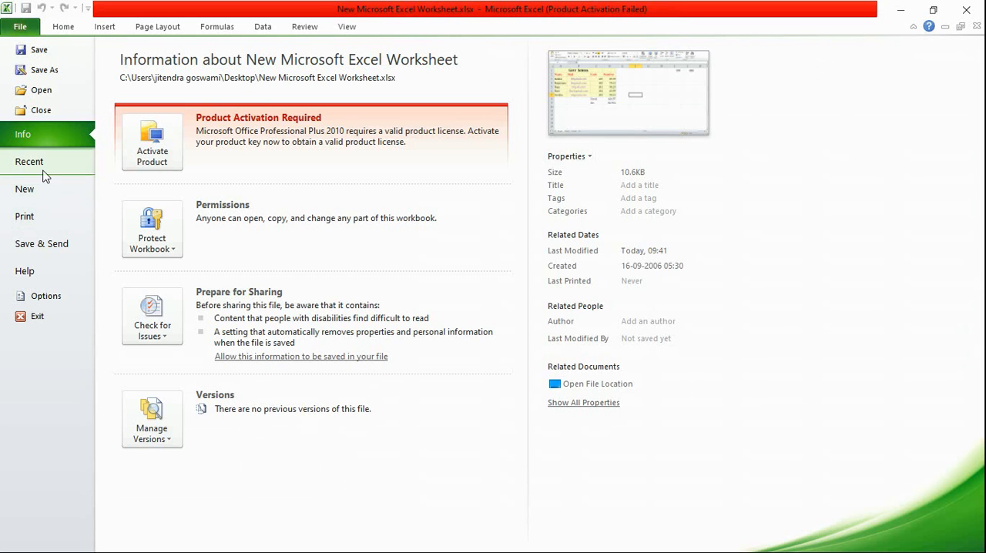
click(26, 216)
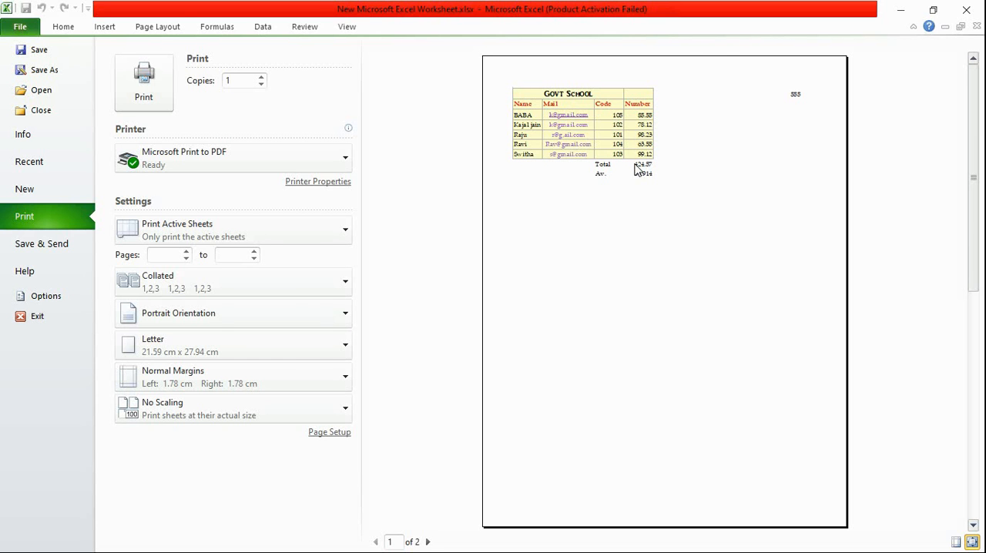
click(66, 30)
Add a border around cell I1, which holds 555
click(762, 157)
click(196, 71)
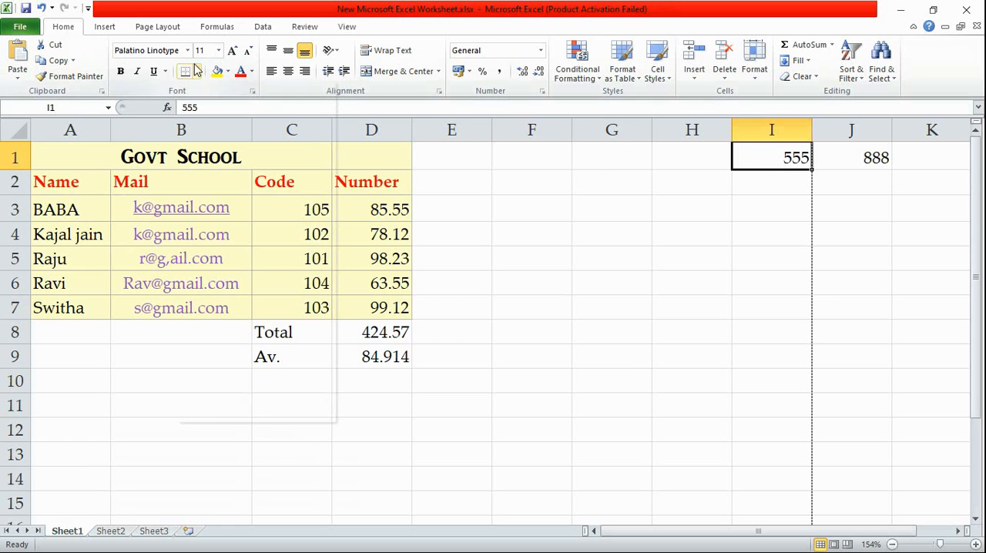
click(262, 202)
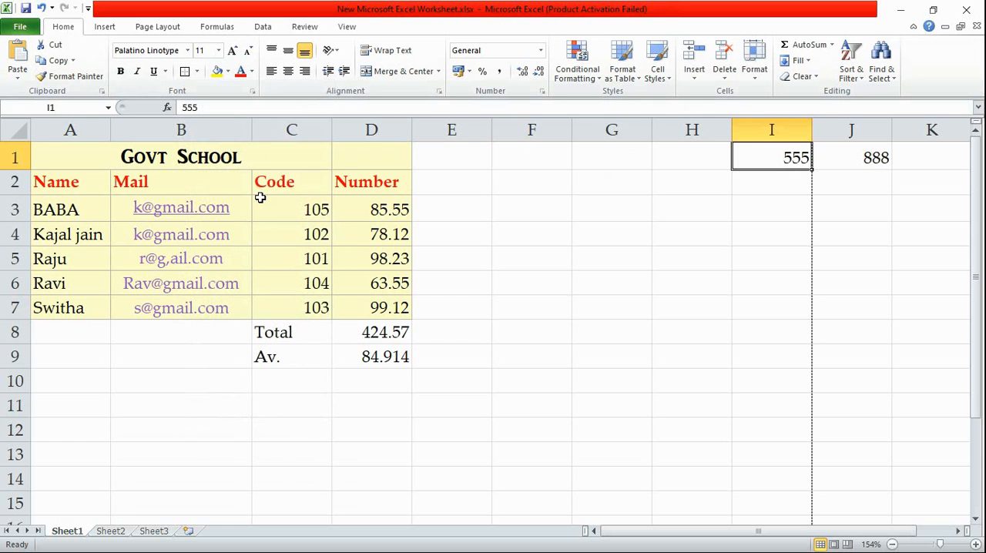
Check the border around cell I1 in the print preview and return to the worksheet
click(34, 29)
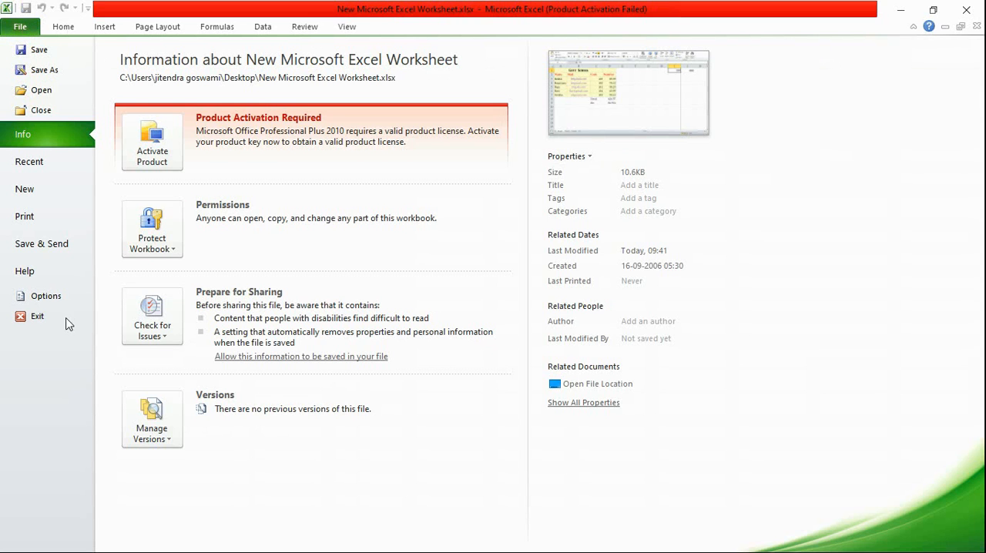
click(31, 219)
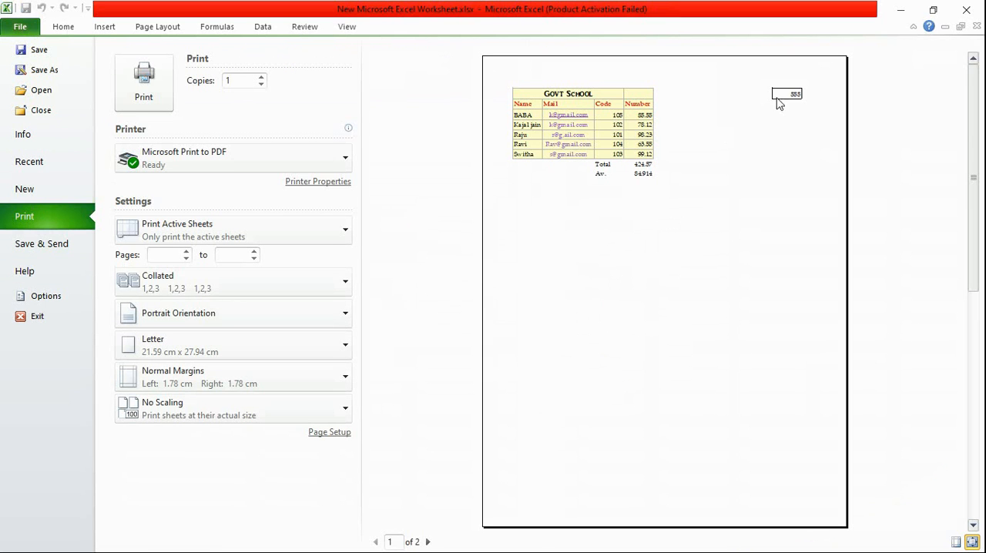
click(63, 27)
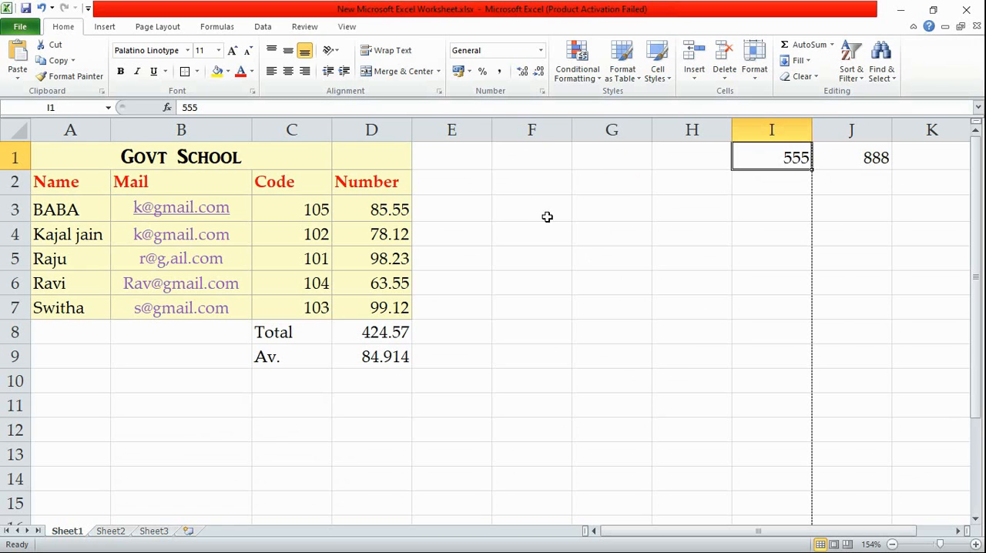
click(472, 187)
click(532, 183)
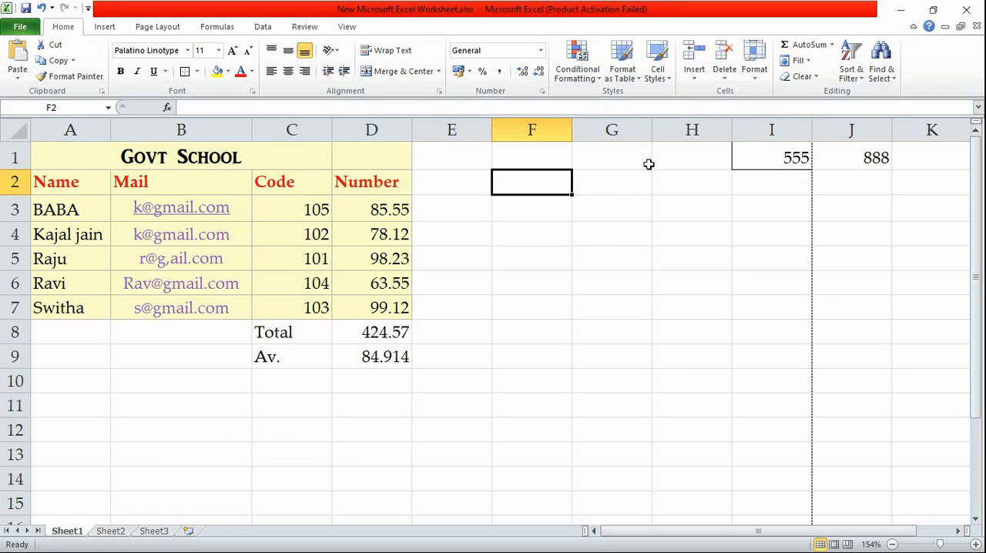
click(757, 158)
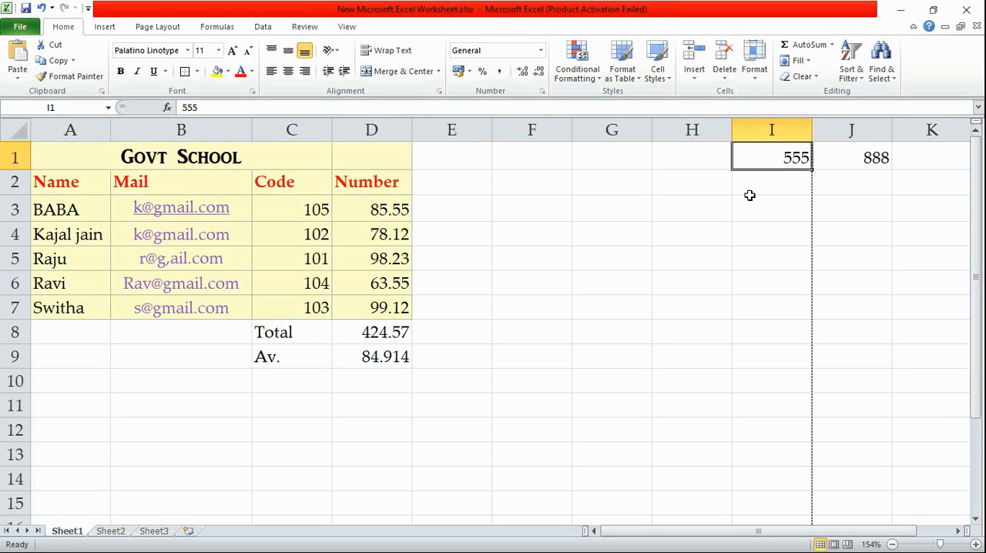
click(525, 181)
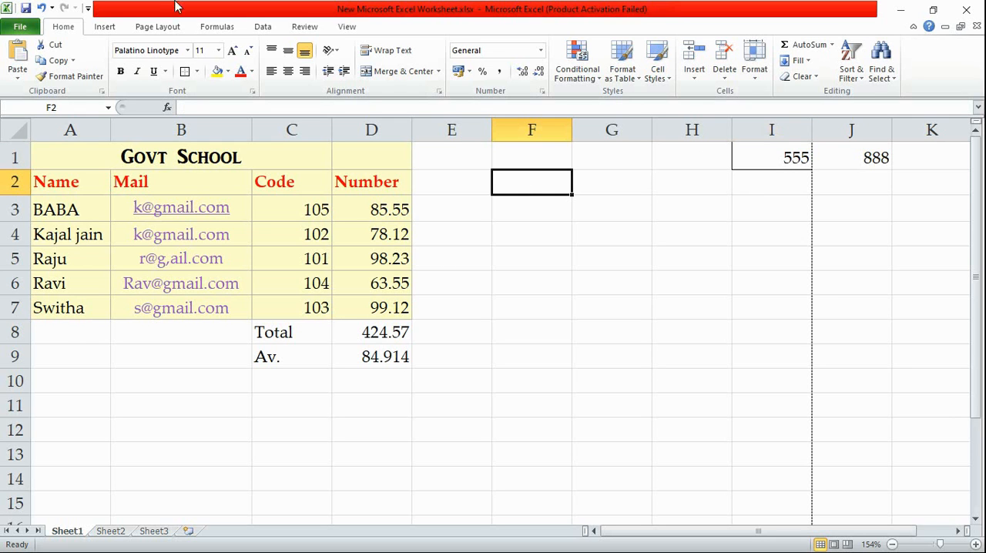
Try to set what-is-a-web-developer.png from the Zz Project pictures folder as the sheet background
click(103, 25)
click(165, 27)
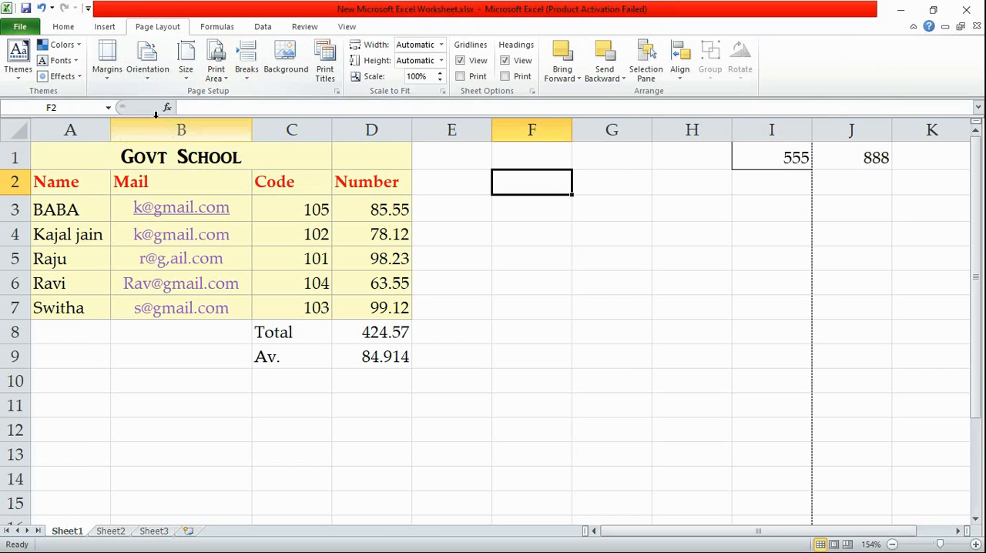
click(275, 61)
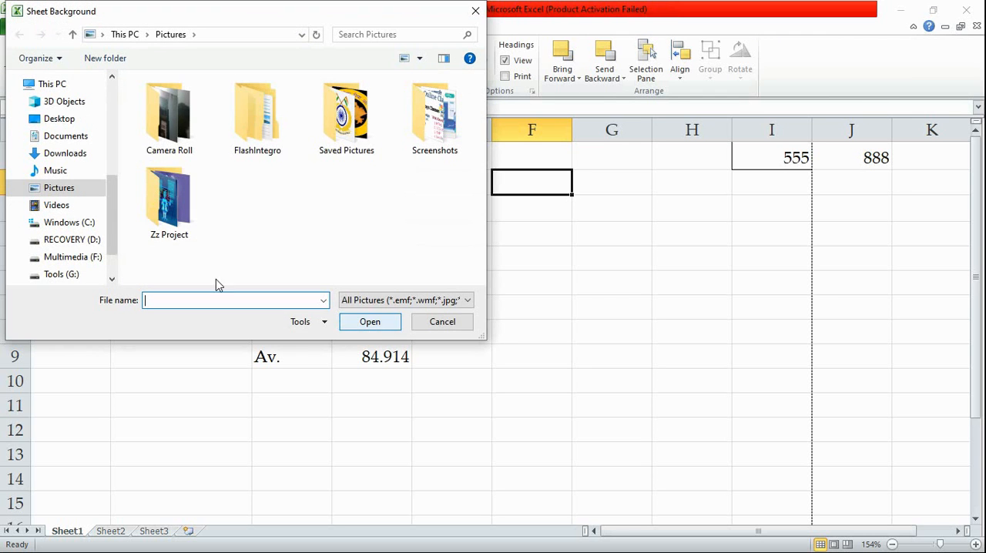
double_click(169, 199)
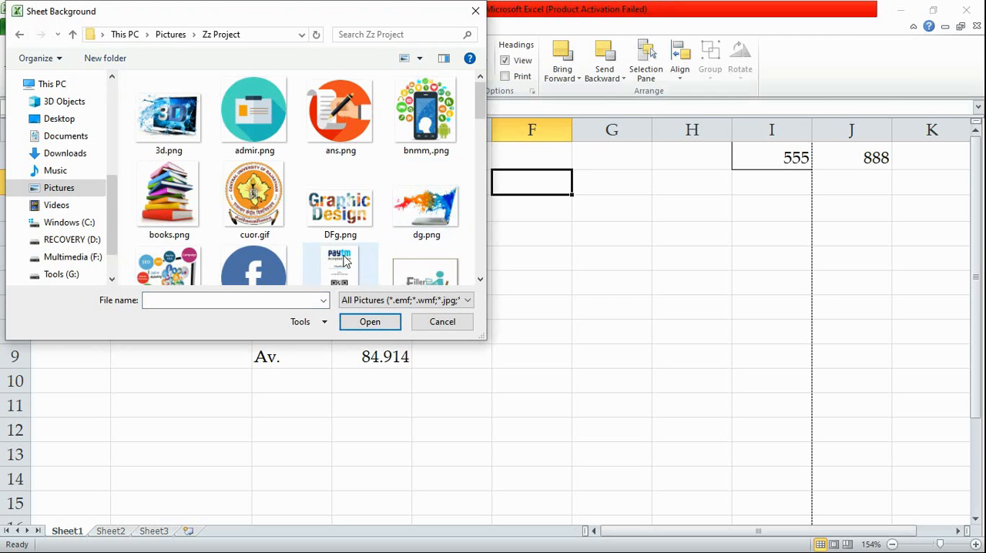
scroll(347, 215, down, 1)
scroll(308, 238, down, 3)
scroll(325, 227, down, 6)
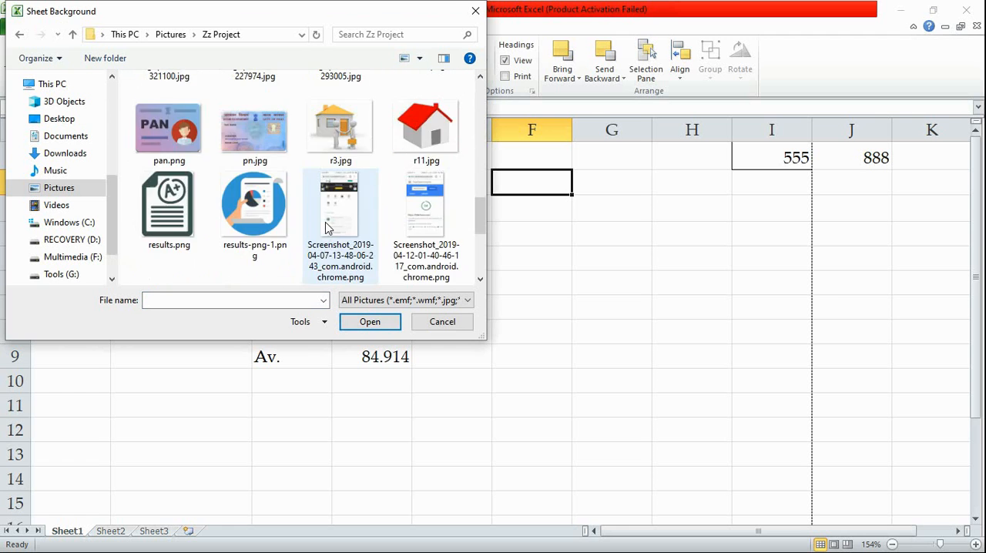
click(325, 228)
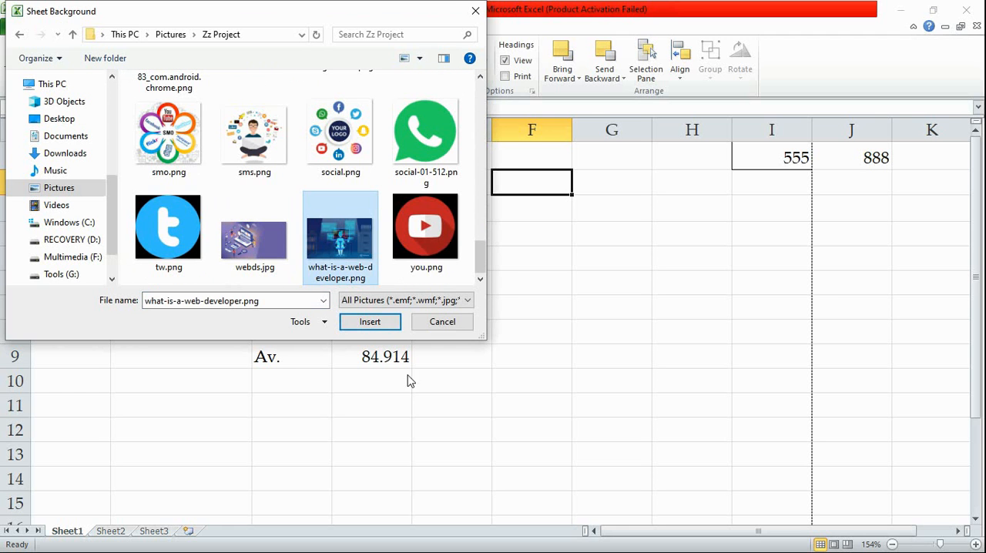
click(363, 321)
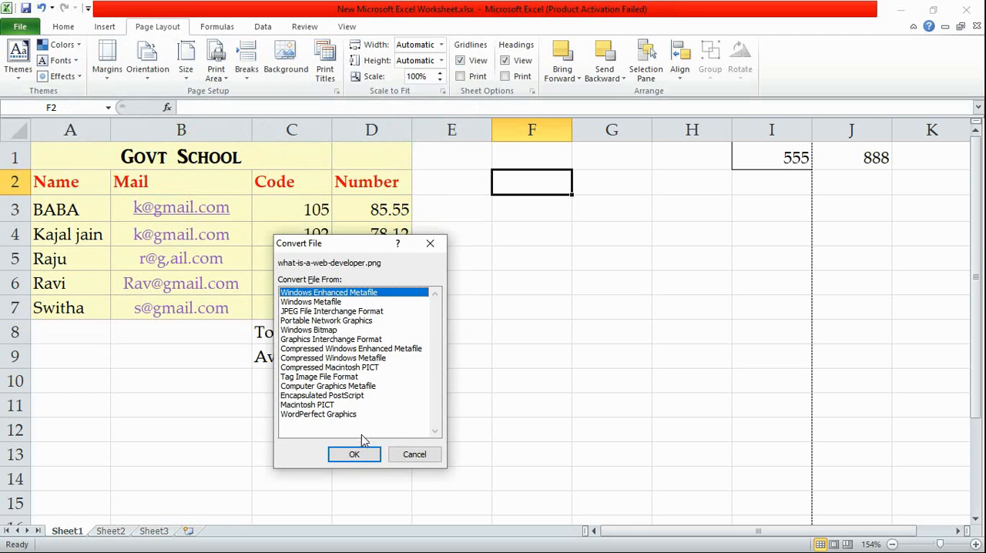
click(359, 455)
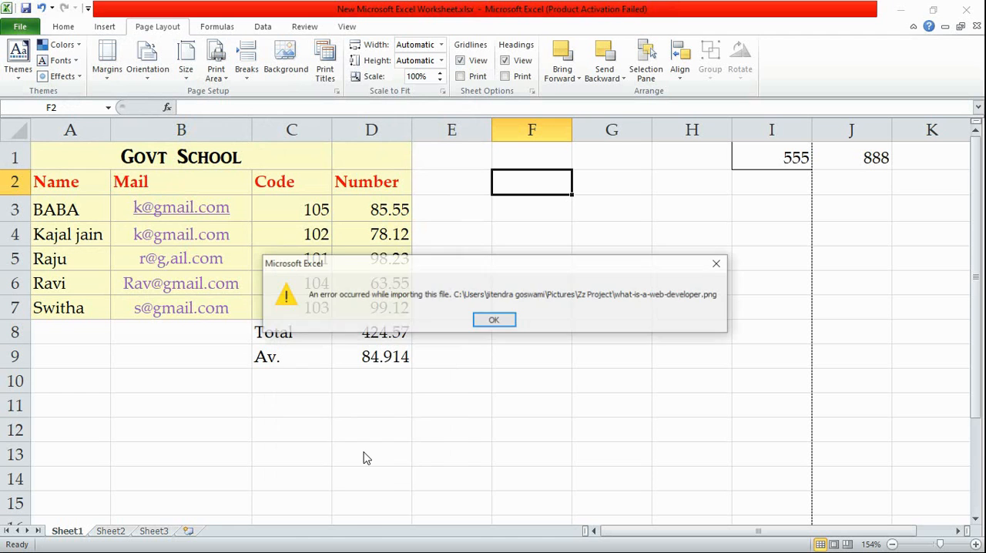
click(491, 322)
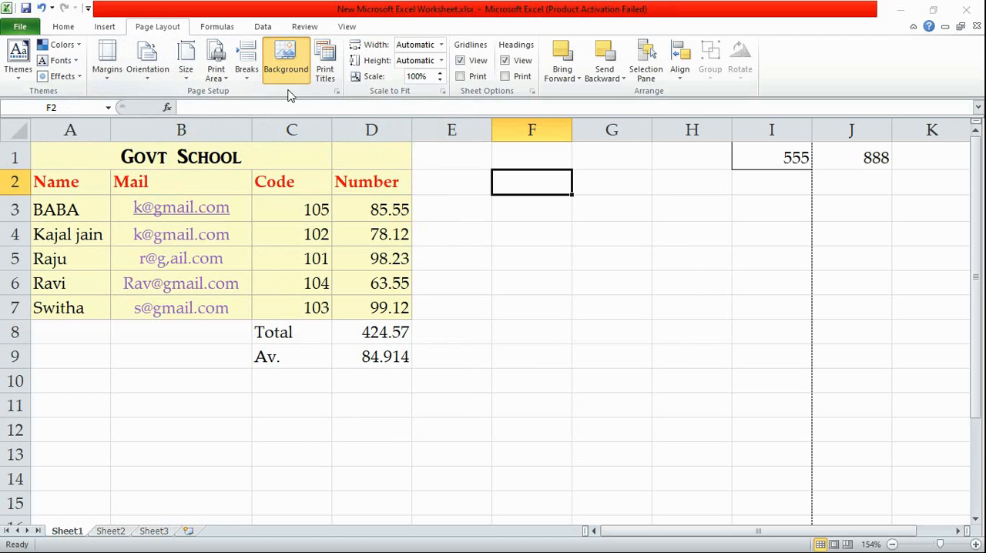
Set 3d.png from the Zz Project folder as the sheet background and look over the tiled image
click(289, 87)
click(169, 116)
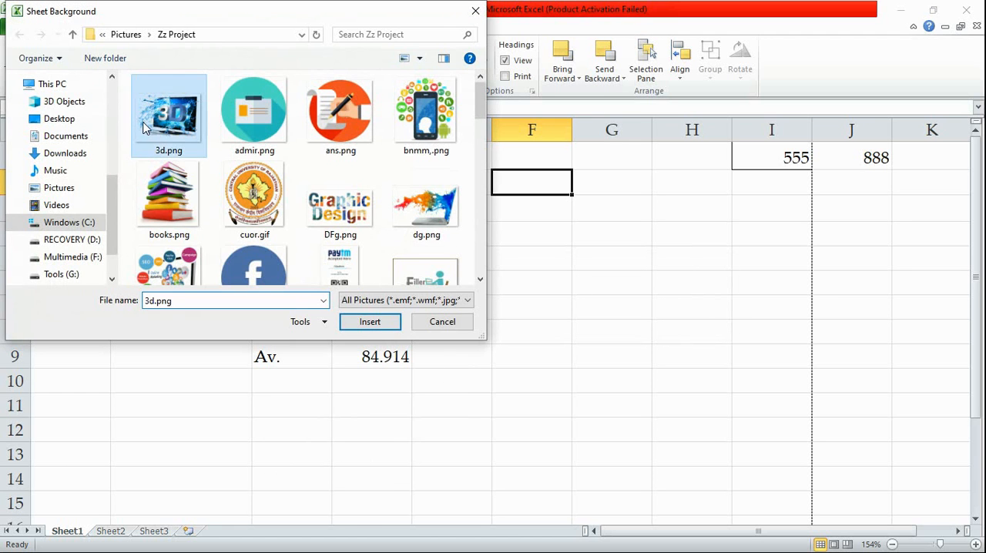
click(373, 325)
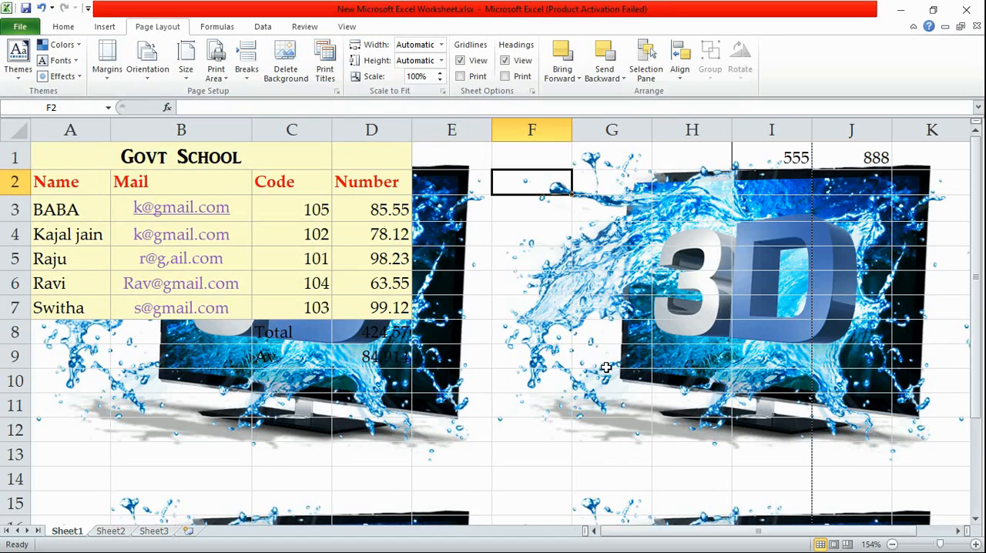
scroll(606, 368, down, 9)
scroll(631, 359, up, 9)
Check in the print preview whether the sheet background prints, and return to the worksheet
click(20, 26)
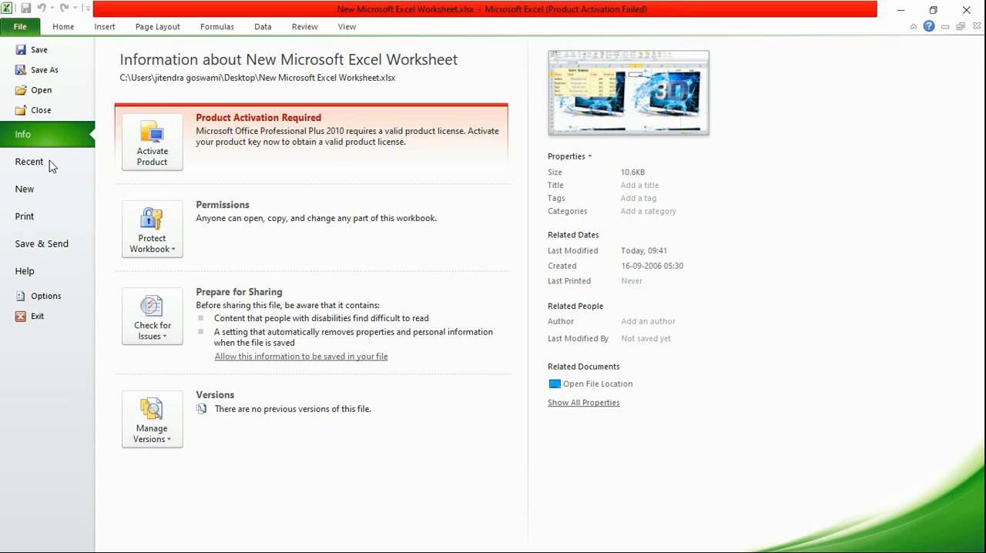
click(48, 221)
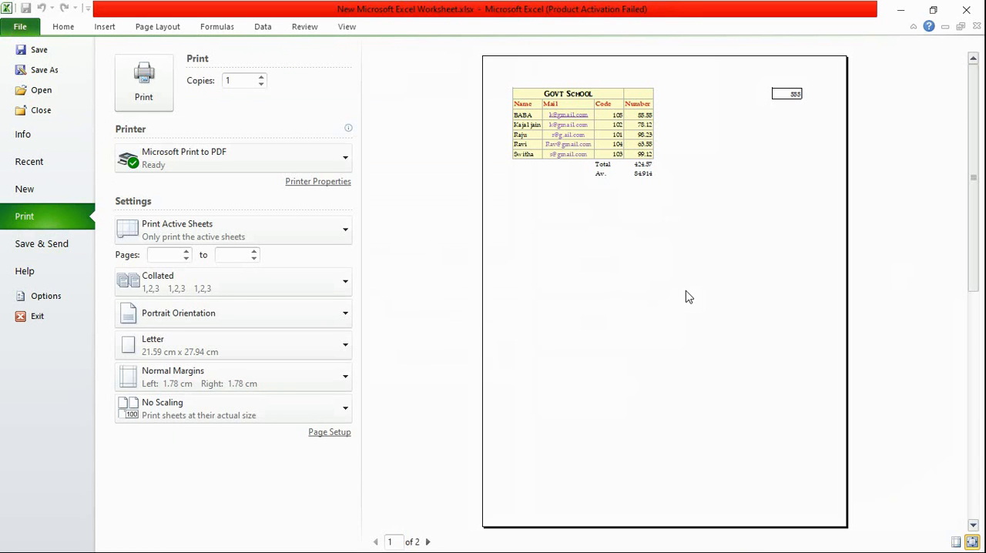
click(104, 26)
click(529, 239)
click(461, 243)
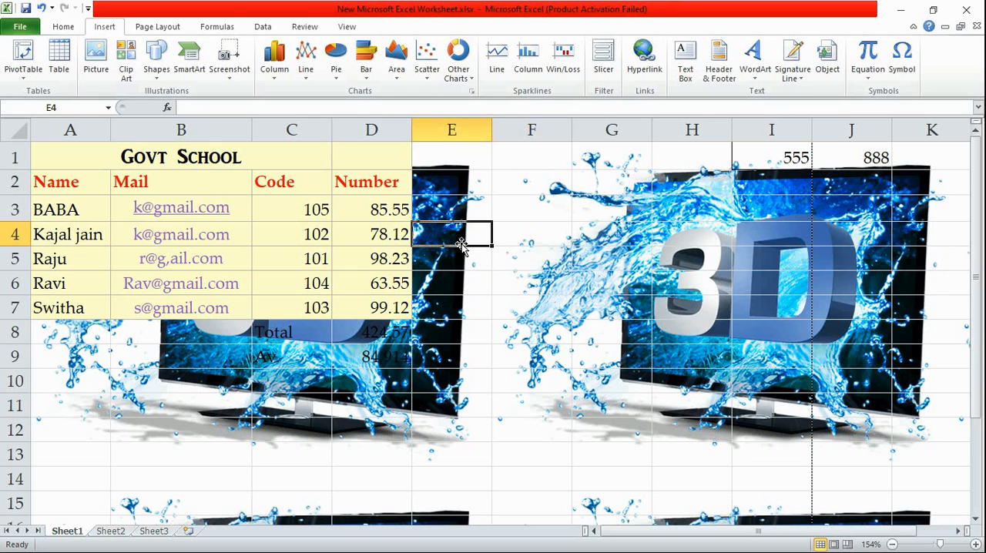
Delete the 3D image background and set fb.png from the Zz Project folder as the sheet background
click(144, 28)
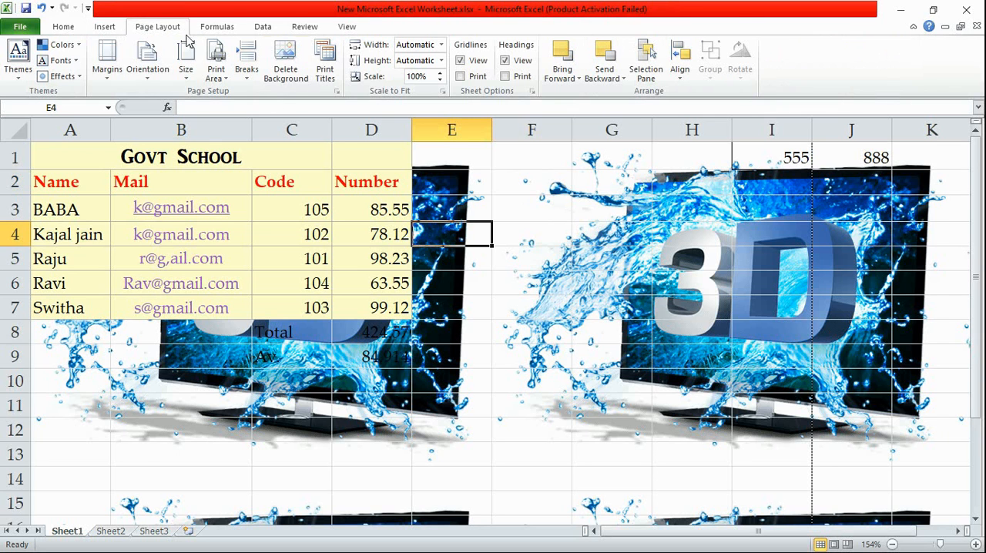
click(286, 65)
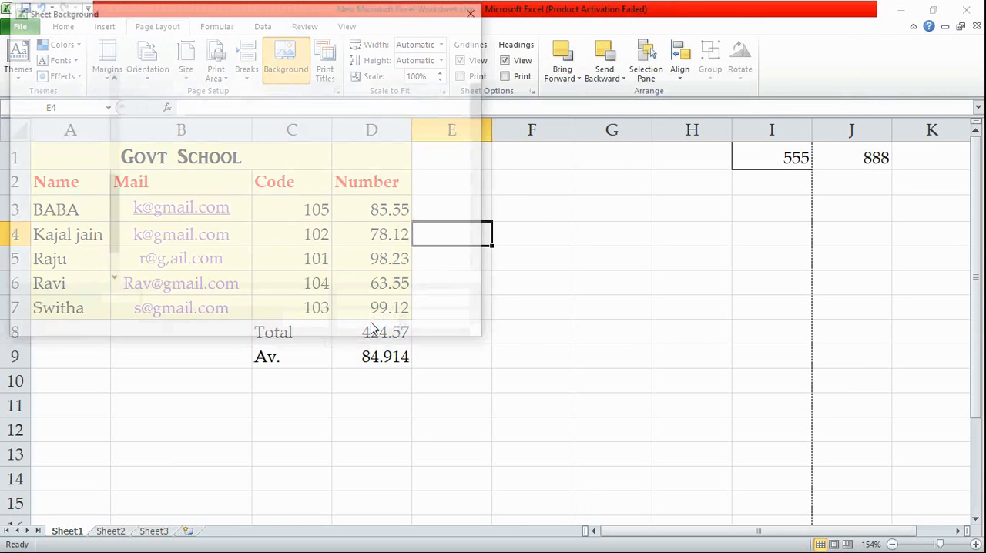
click(270, 261)
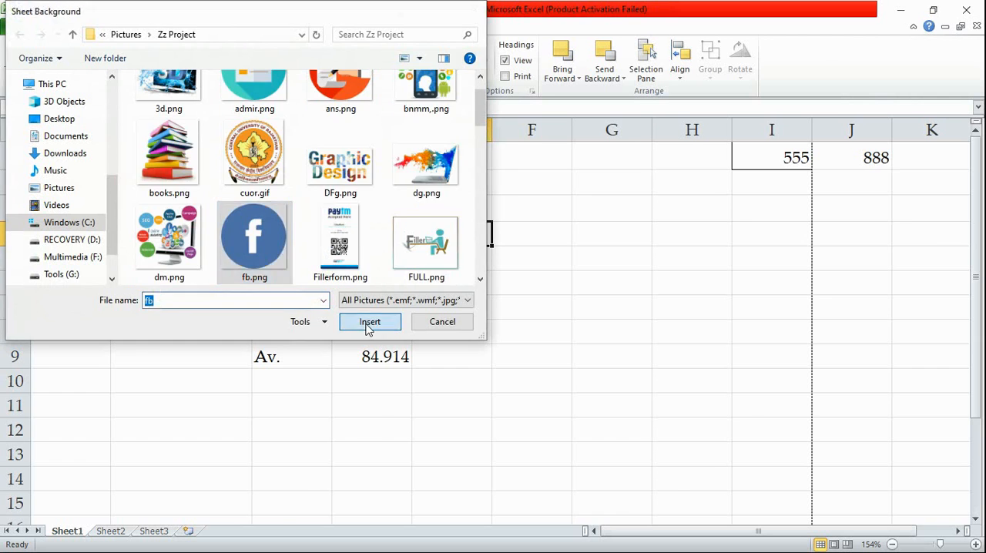
click(368, 323)
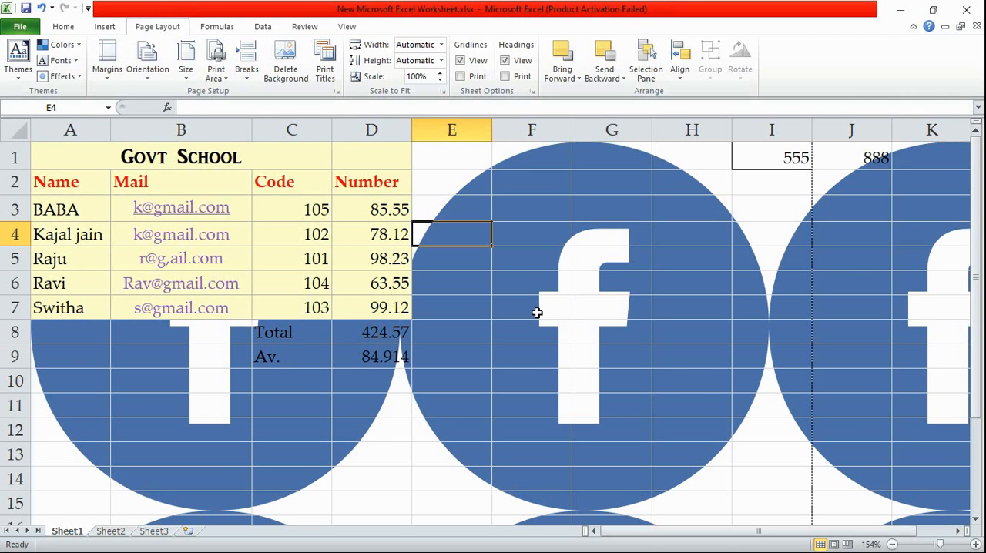
Check the print preview for the Facebook logo background, return to the worksheet, and undo the background insertion
click(20, 30)
click(51, 223)
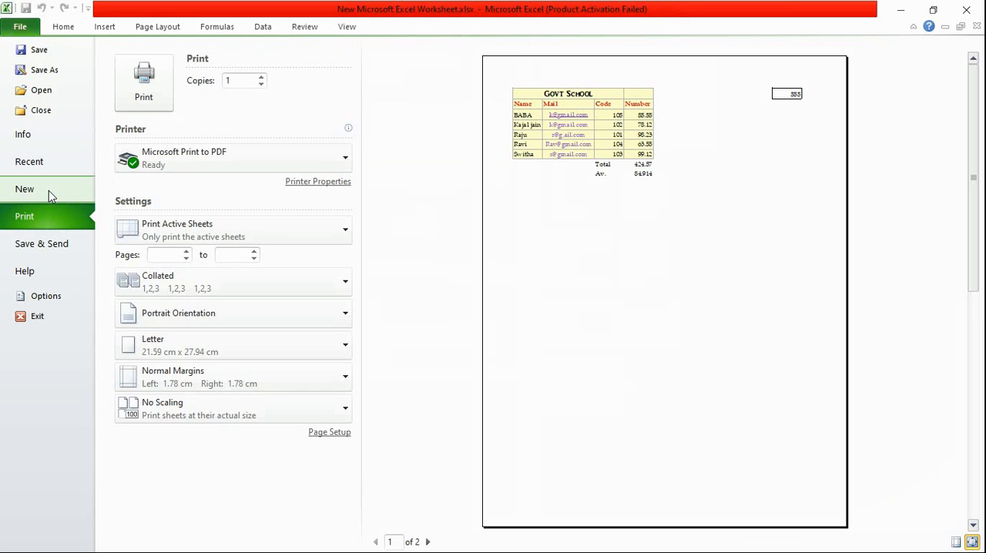
click(48, 192)
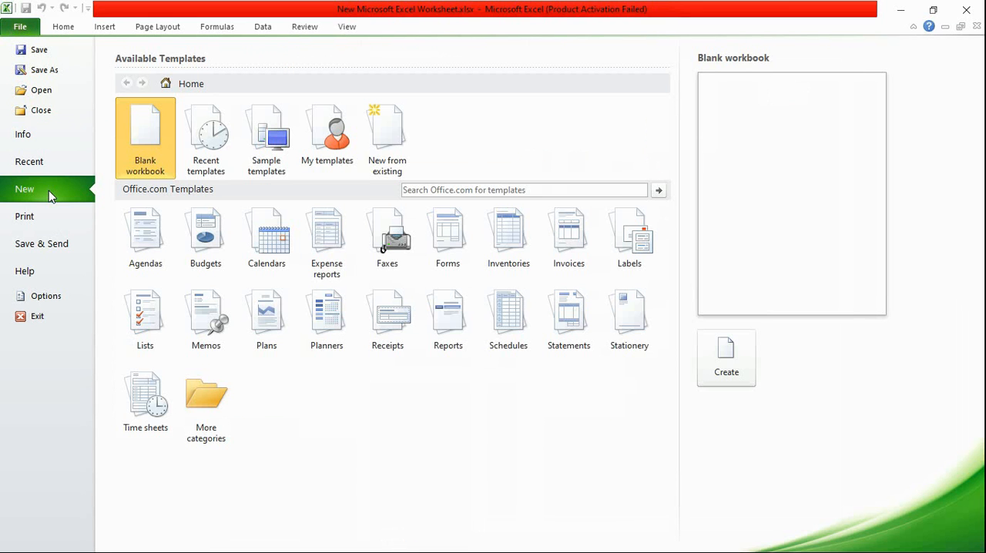
click(63, 26)
key(ctrl+z)
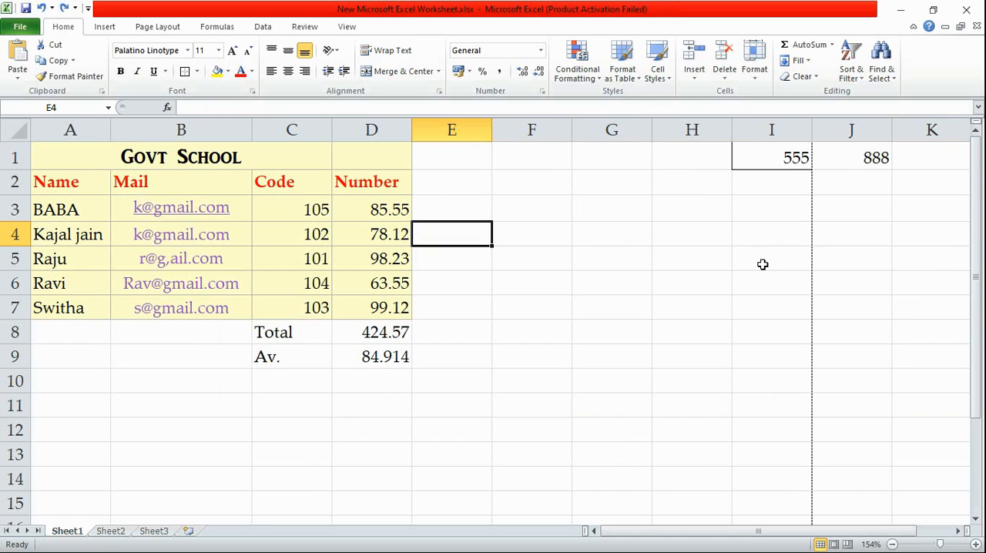
Reduce the worksheet's print scale to 80%
click(159, 26)
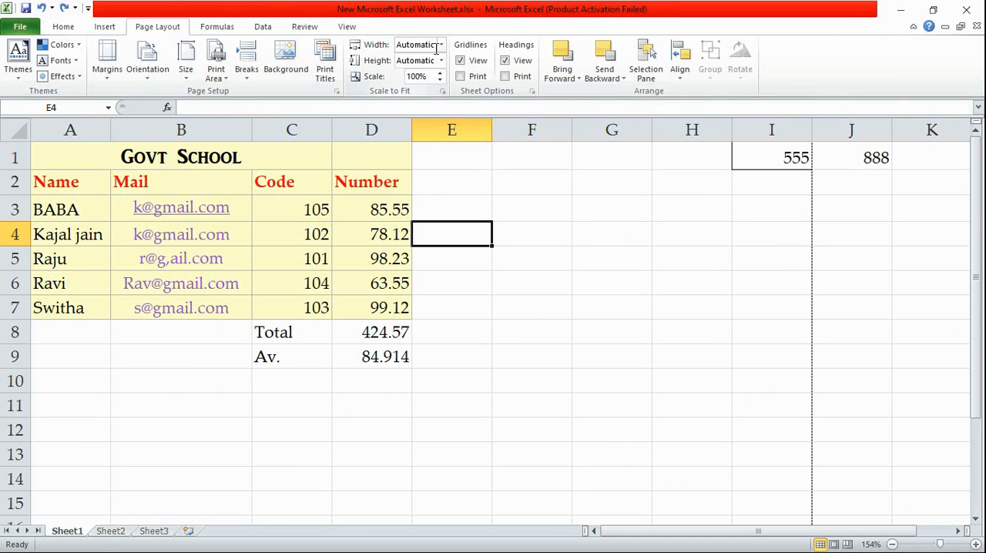
click(439, 80)
click(439, 80)
click(439, 81)
click(439, 80)
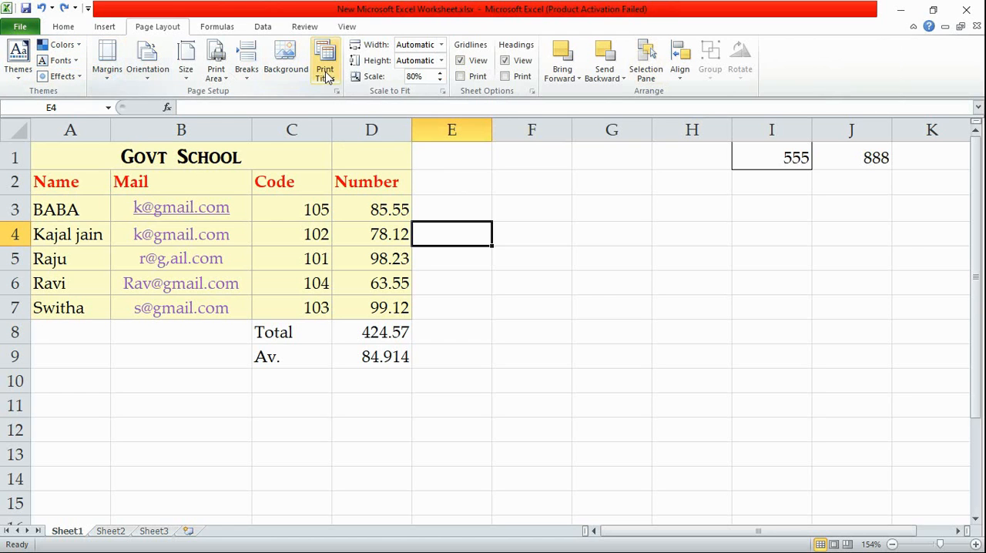
click(269, 28)
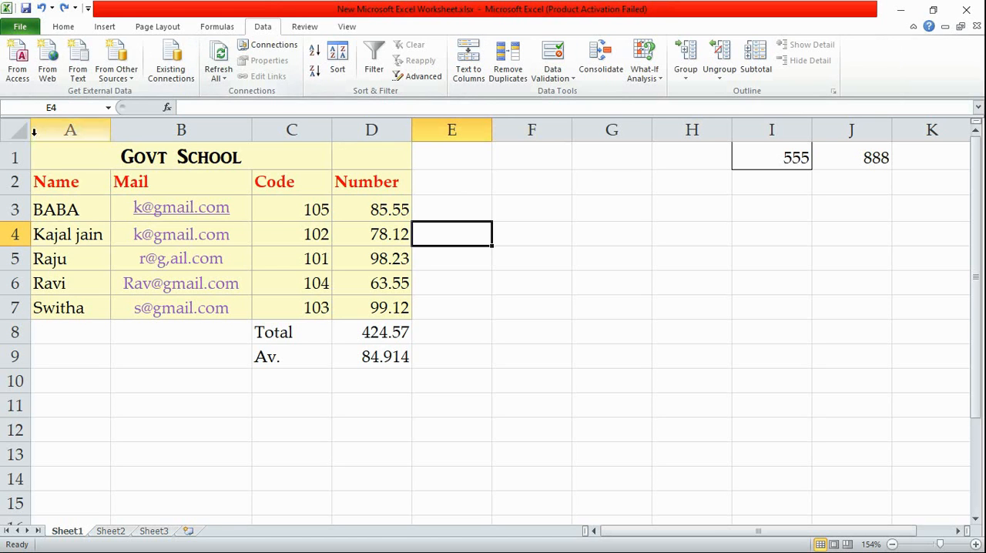
drag(36, 163, 531, 154)
drag(979, 382, 977, 332)
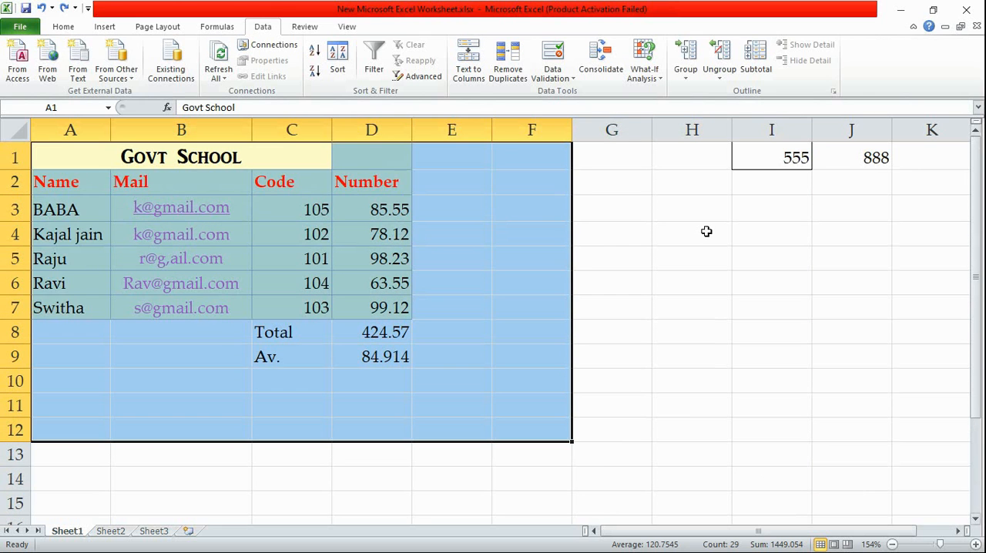
click(440, 174)
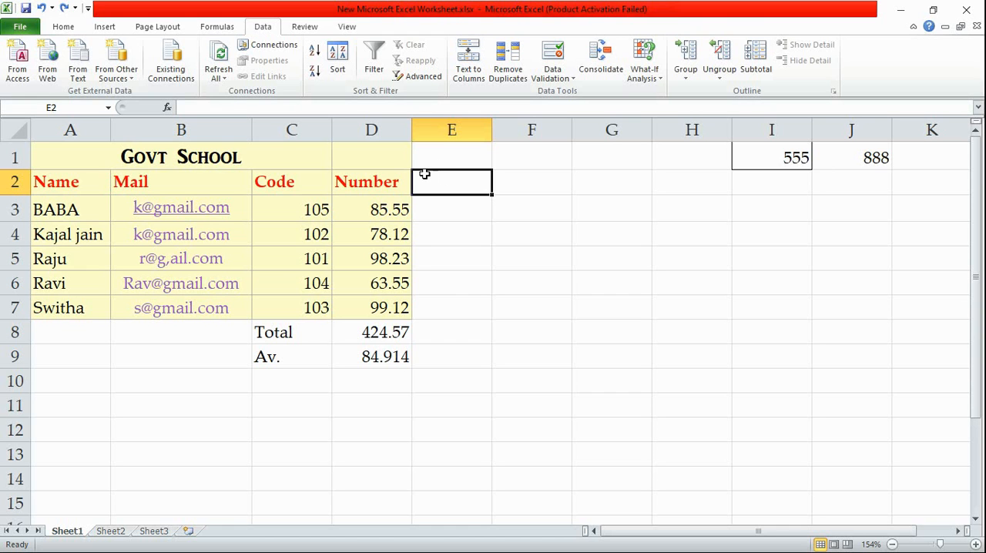
drag(66, 159, 398, 363)
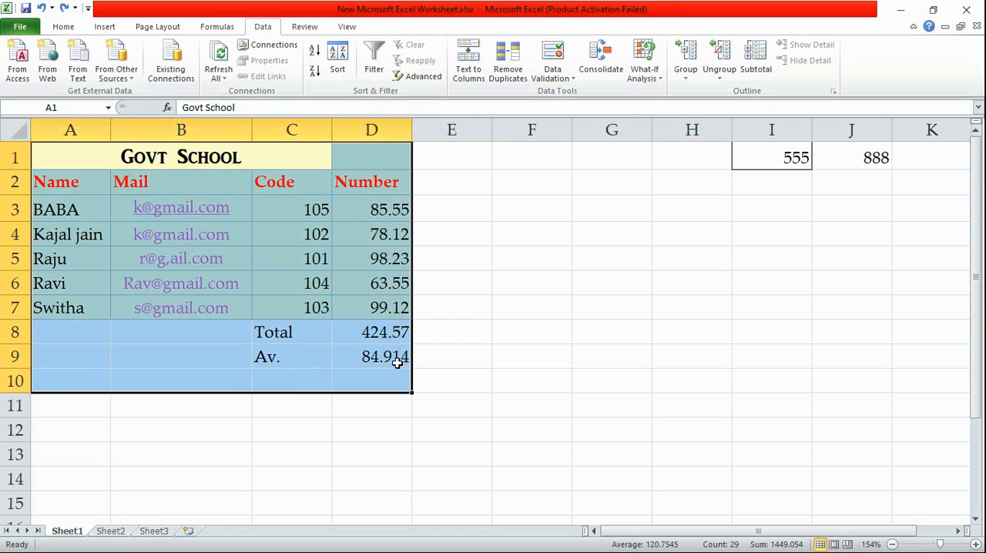
click(502, 299)
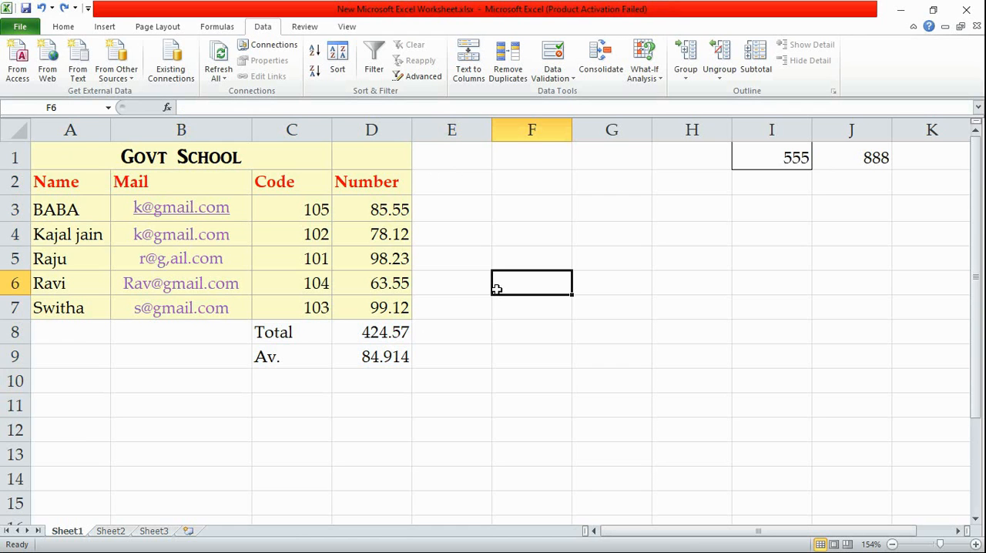
Look over the web query and text file import dialogs for external data, closing both without importing anything
click(47, 62)
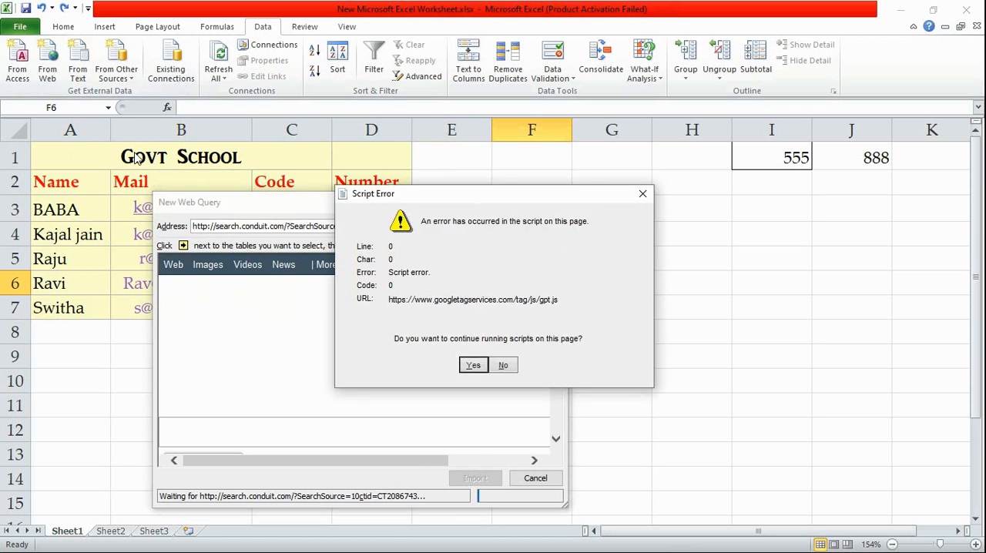
click(643, 193)
scroll(508, 366, down, 3)
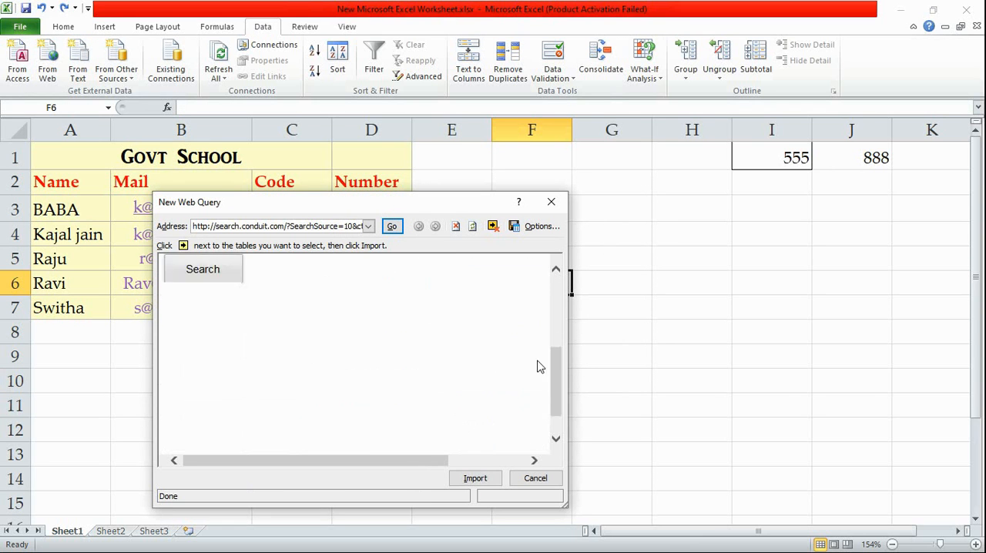
scroll(385, 376, up, 1)
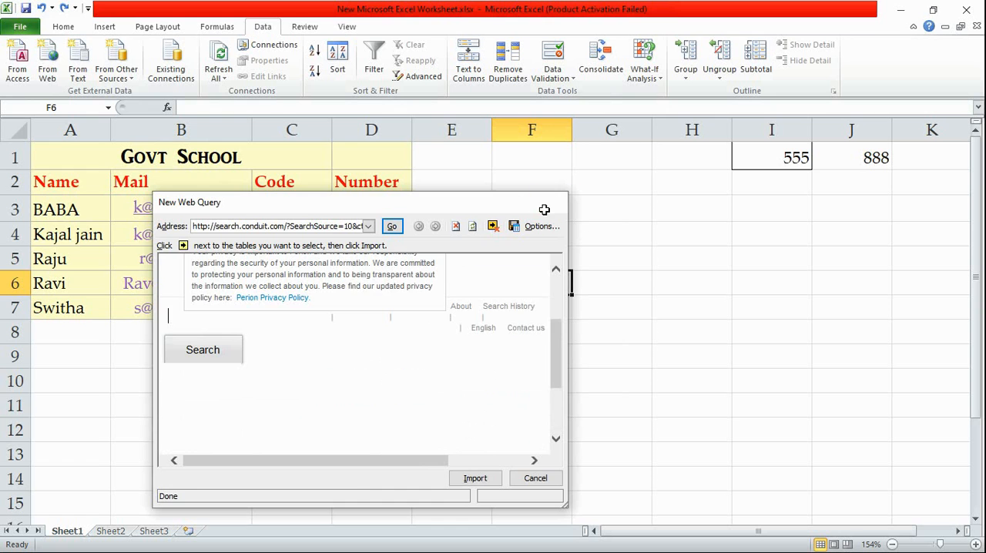
click(551, 202)
click(69, 71)
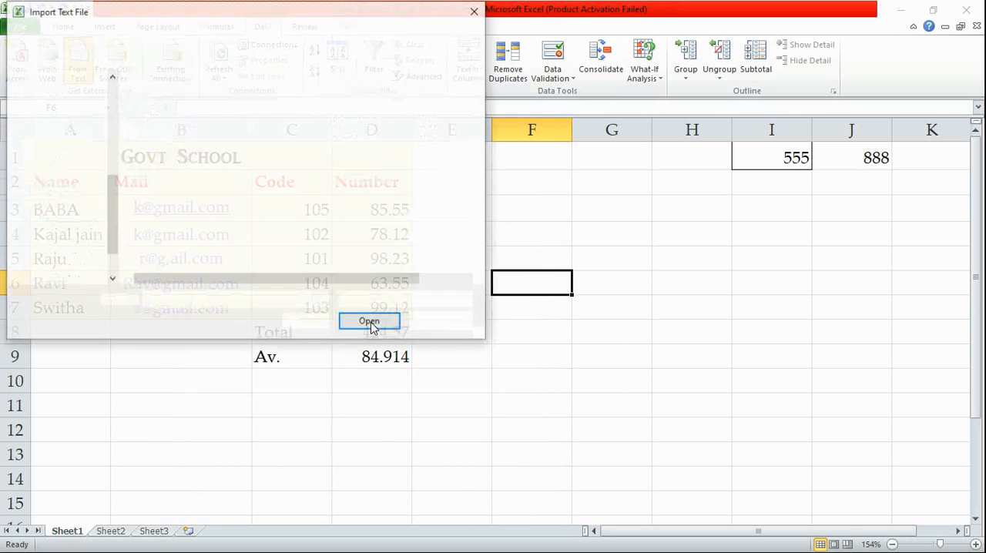
key(Escape)
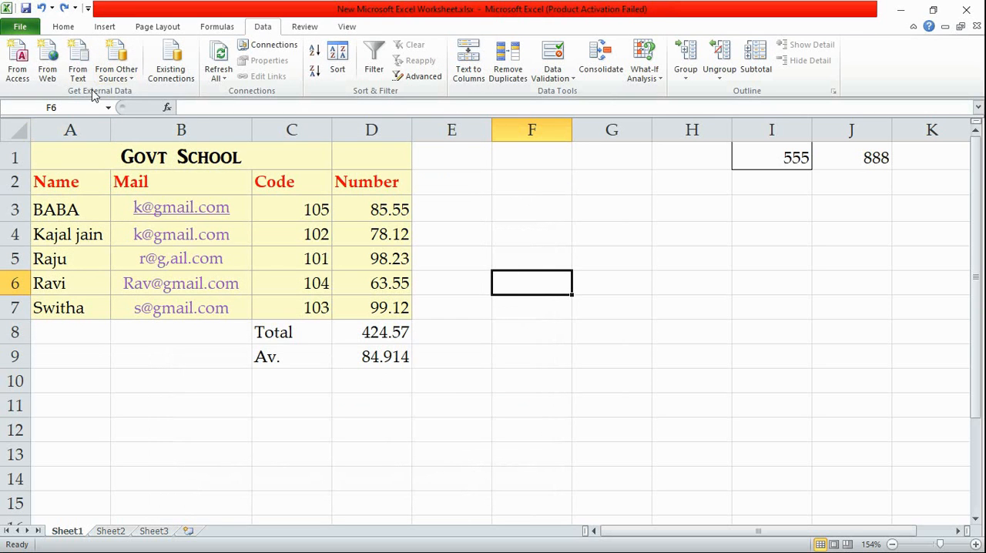
drag(49, 158, 383, 374)
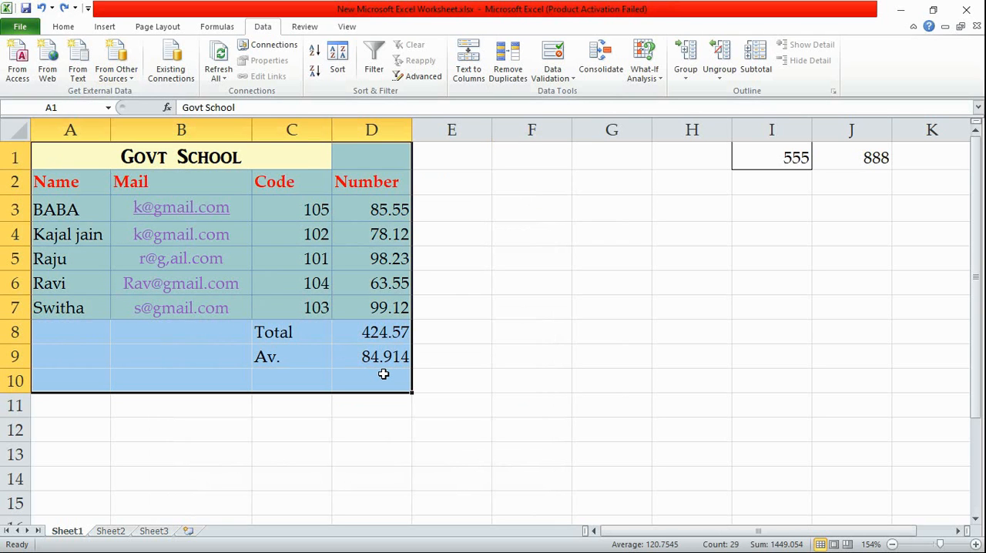
click(621, 264)
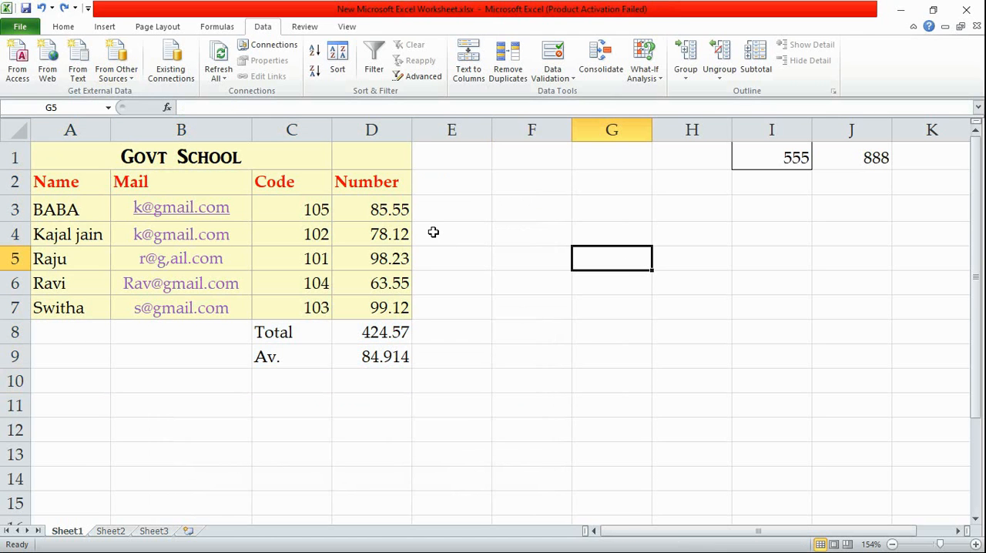
drag(66, 158, 389, 358)
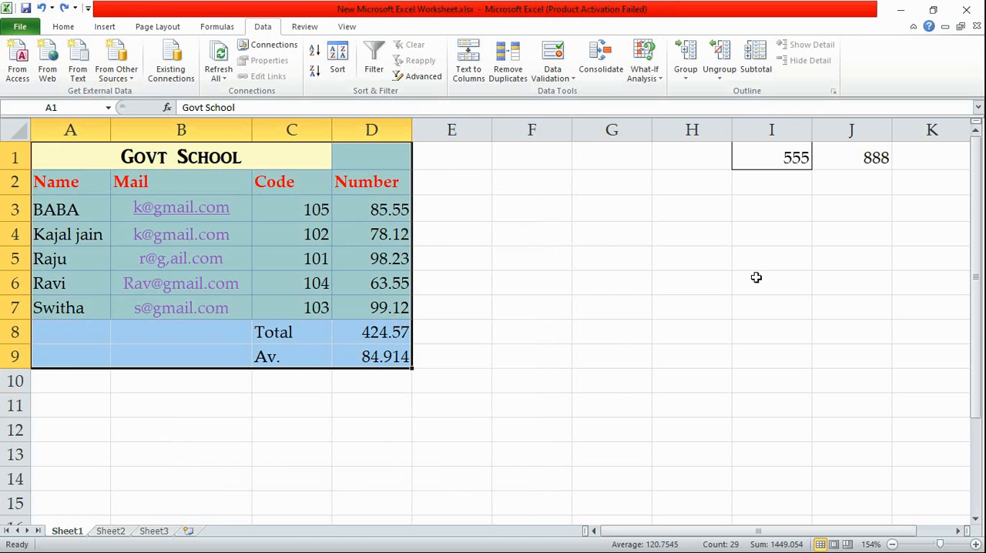
click(646, 282)
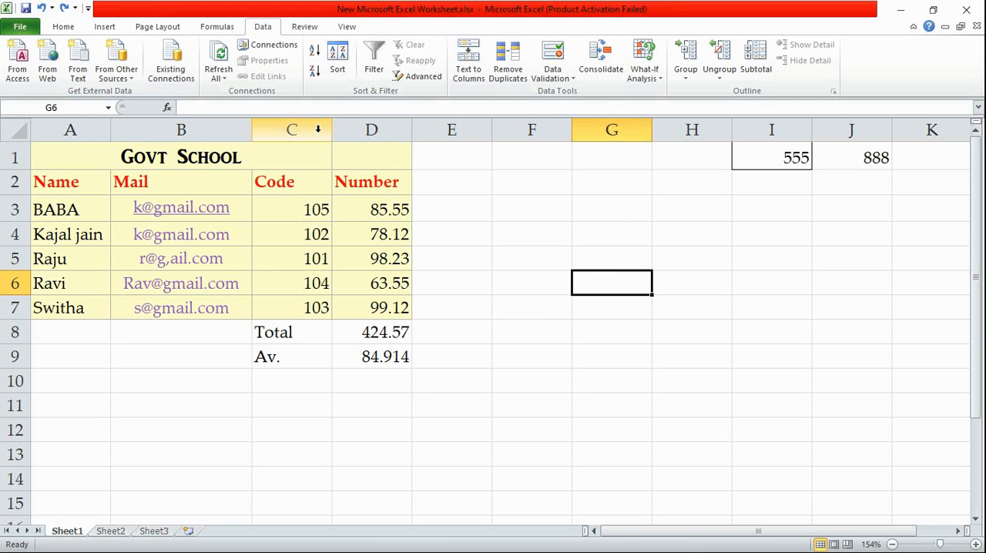
Sort the Number values in D3:D7 from largest to smallest, continuing with the current selection only
drag(363, 210, 393, 312)
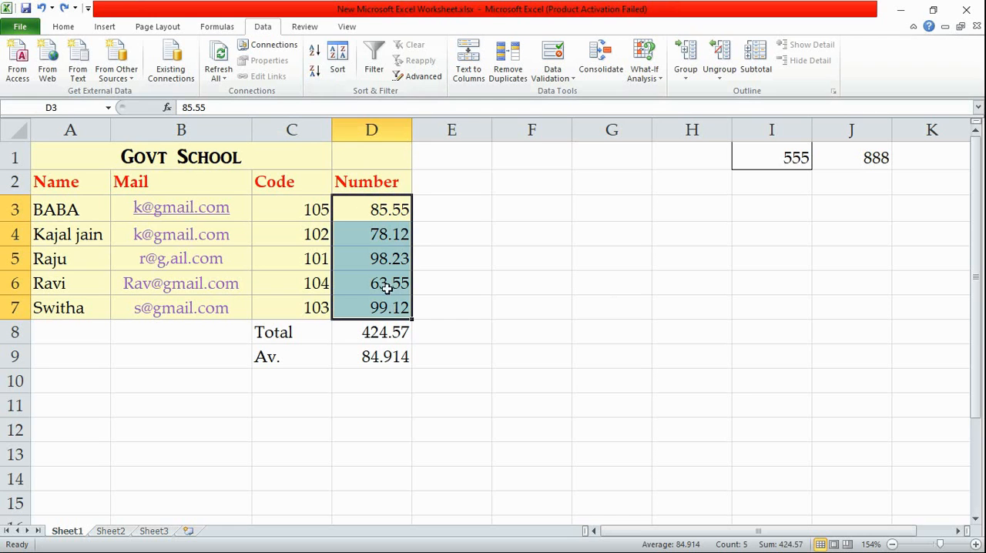
click(314, 71)
click(336, 375)
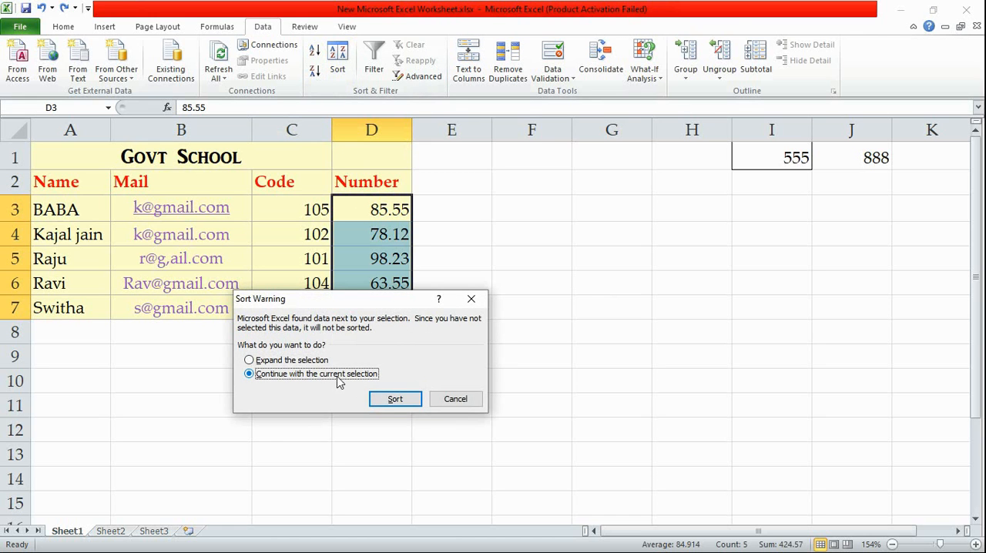
click(394, 399)
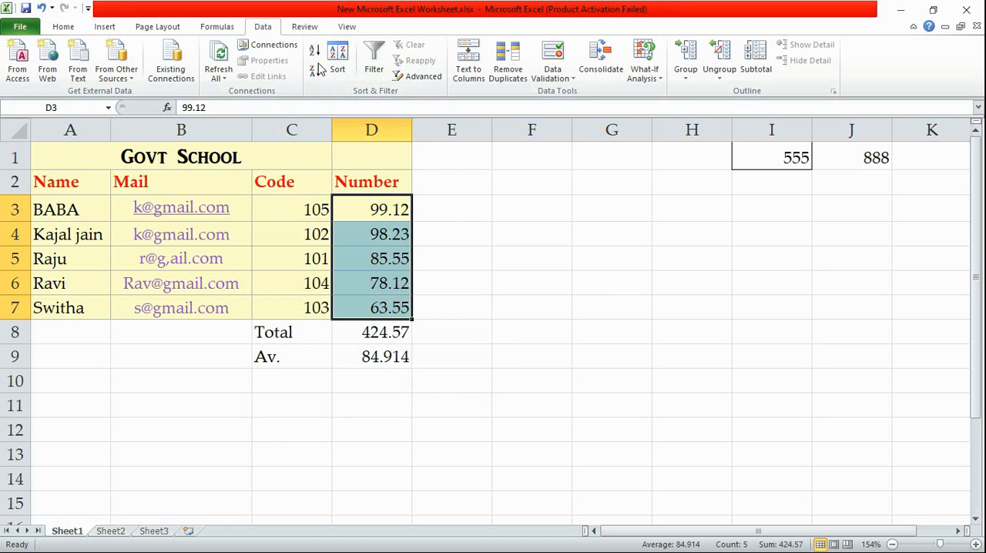
Add a data validation rule to cell F3 that allows only text lengths between 5 and 6 characters
click(515, 211)
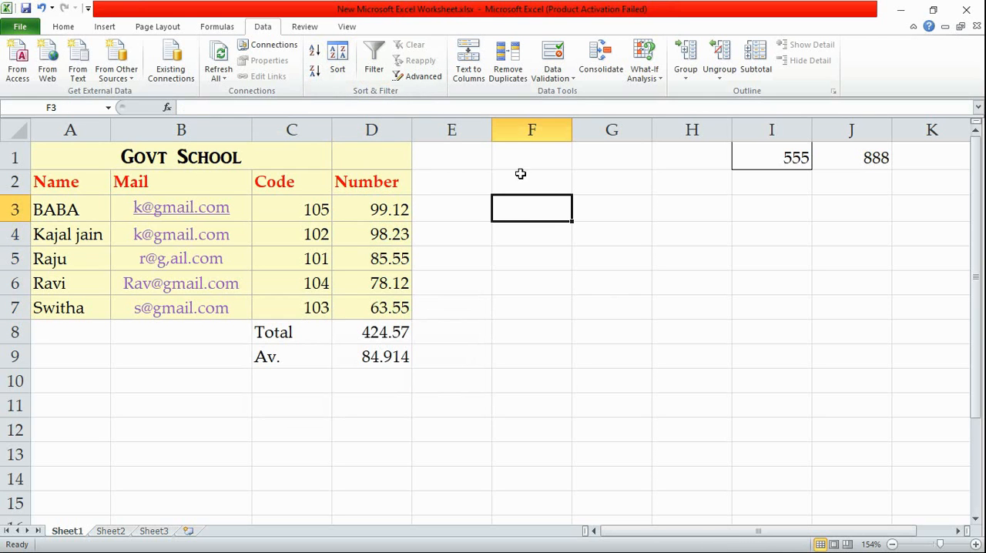
click(550, 53)
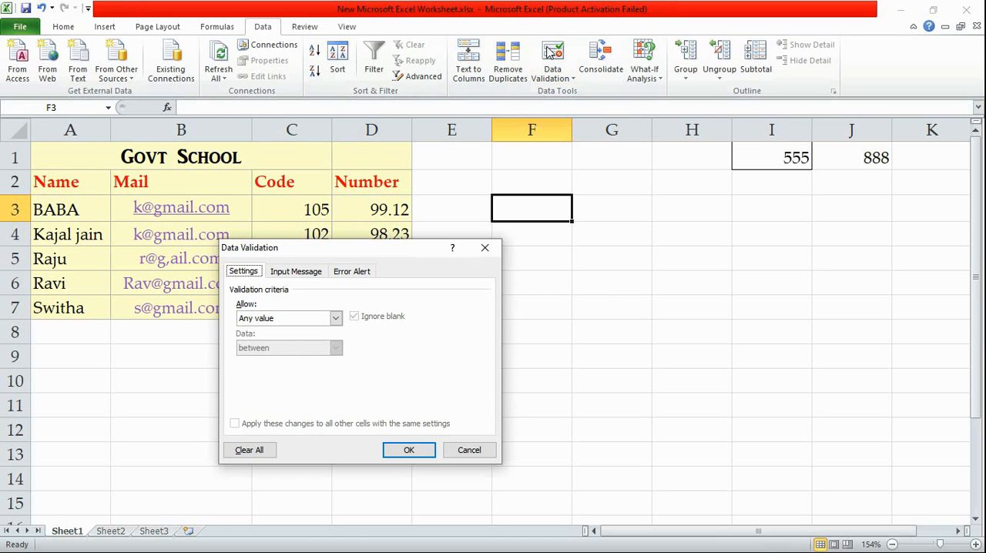
click(484, 247)
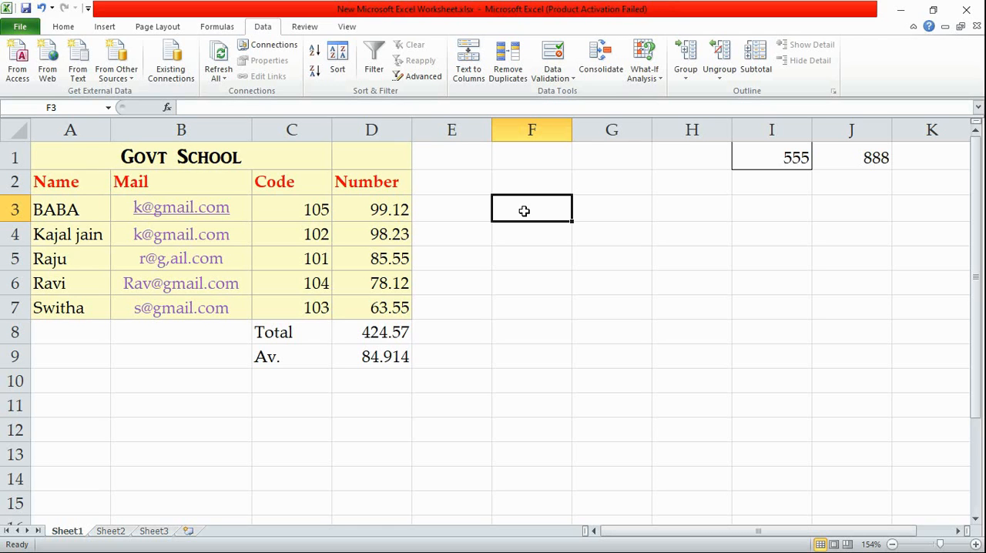
click(551, 80)
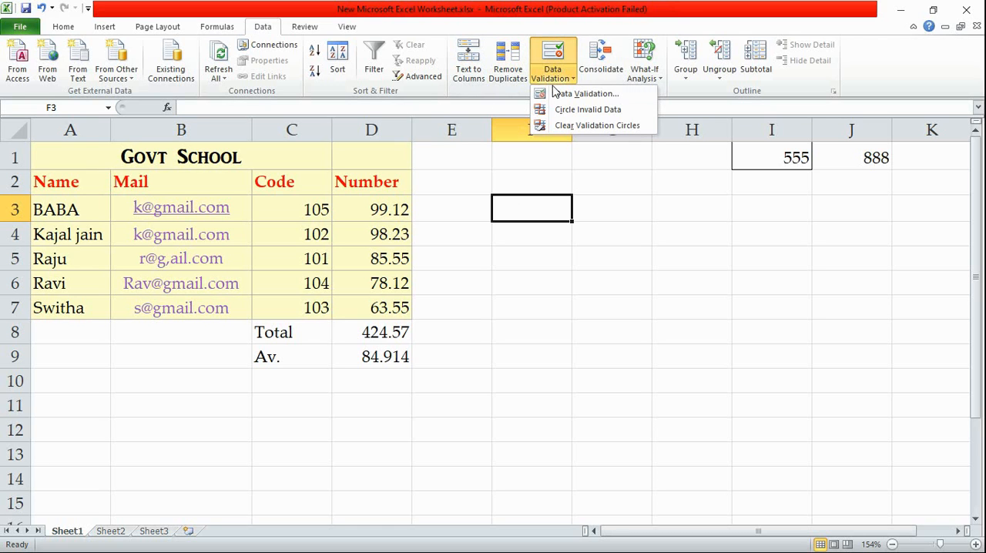
click(561, 93)
click(270, 319)
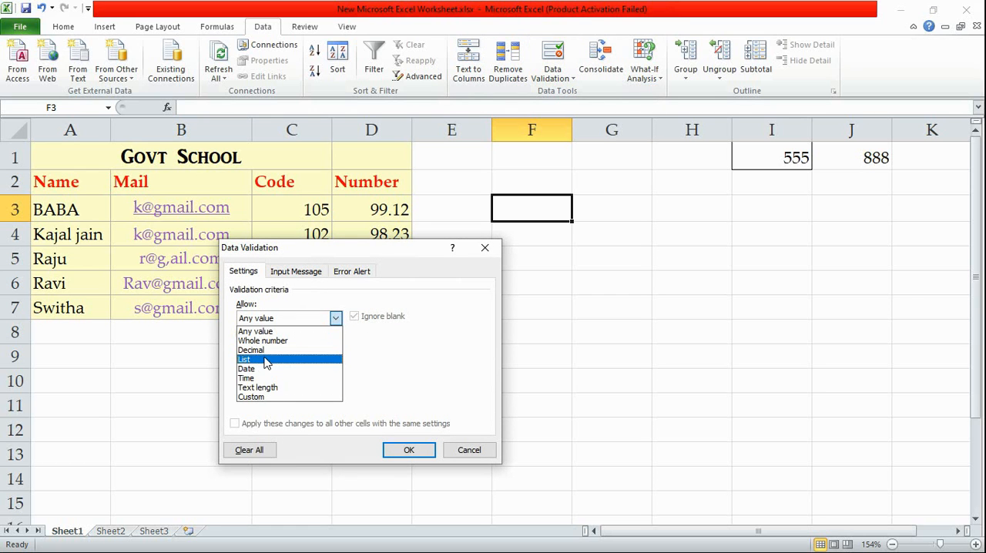
click(258, 388)
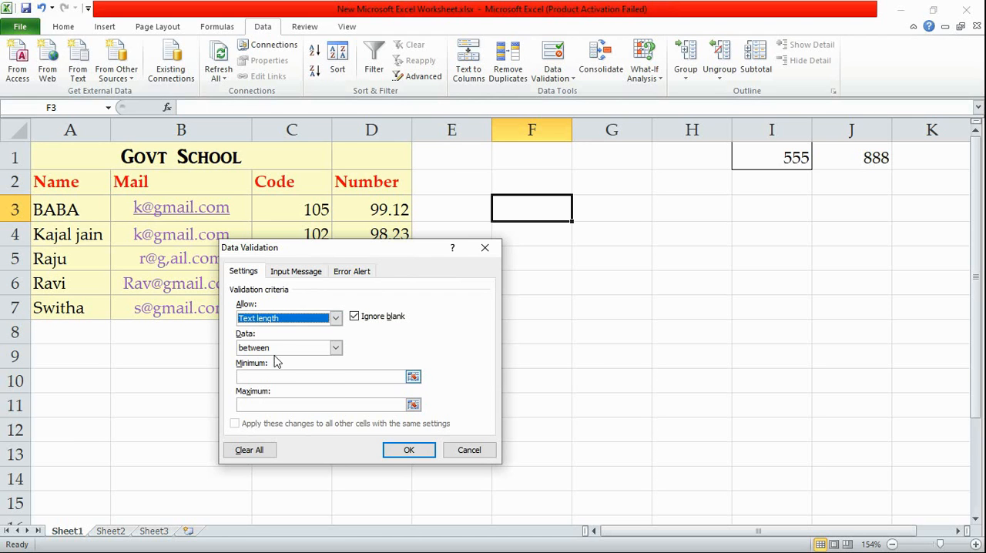
click(336, 348)
click(385, 365)
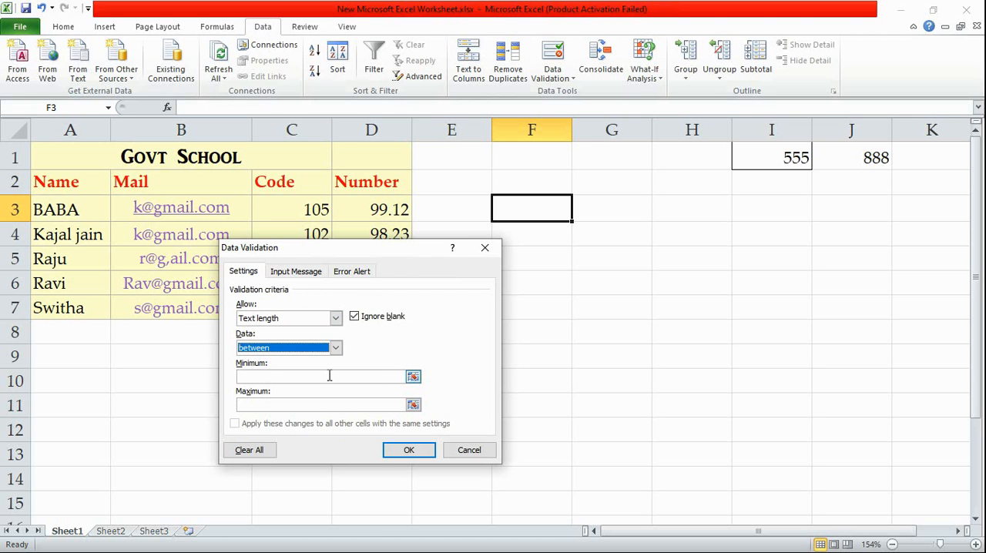
click(329, 375)
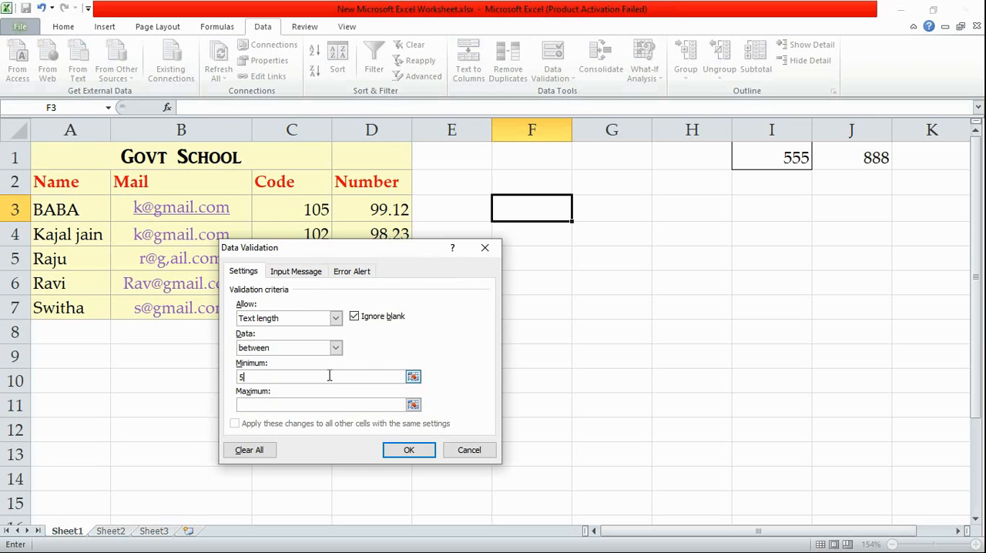
click(279, 406)
click(411, 450)
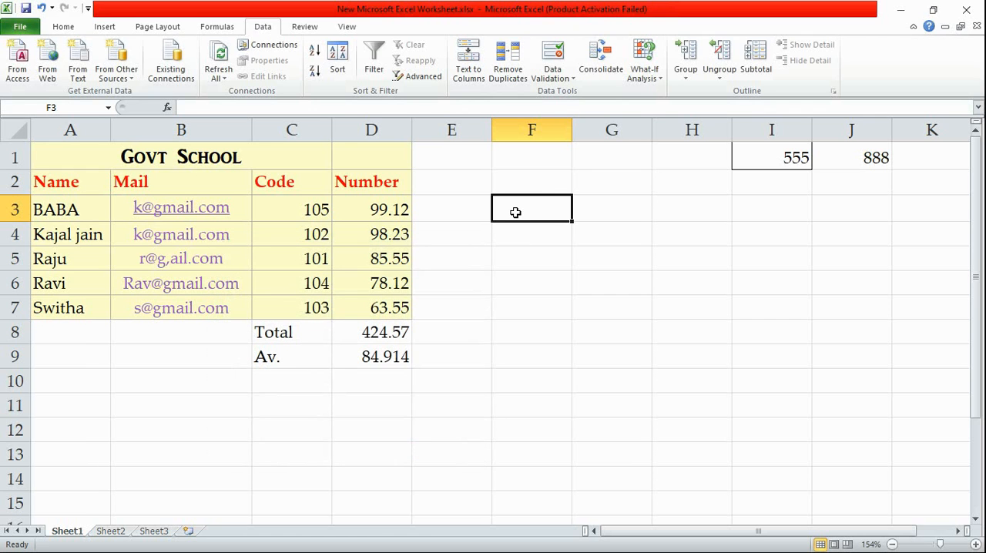
Test the validation rule by trying to enter "kk" in cell F3, and cancel the entry
text(kk)
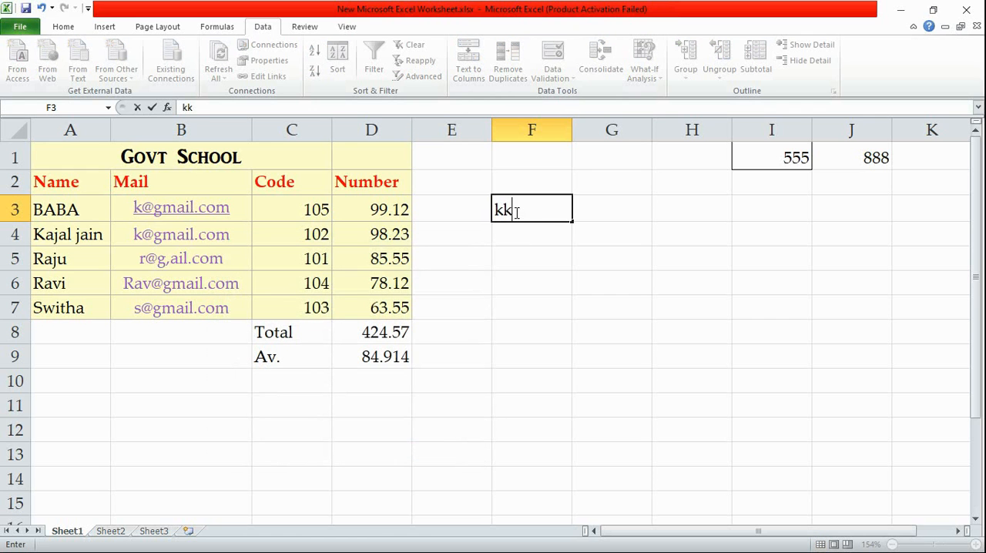
click(627, 333)
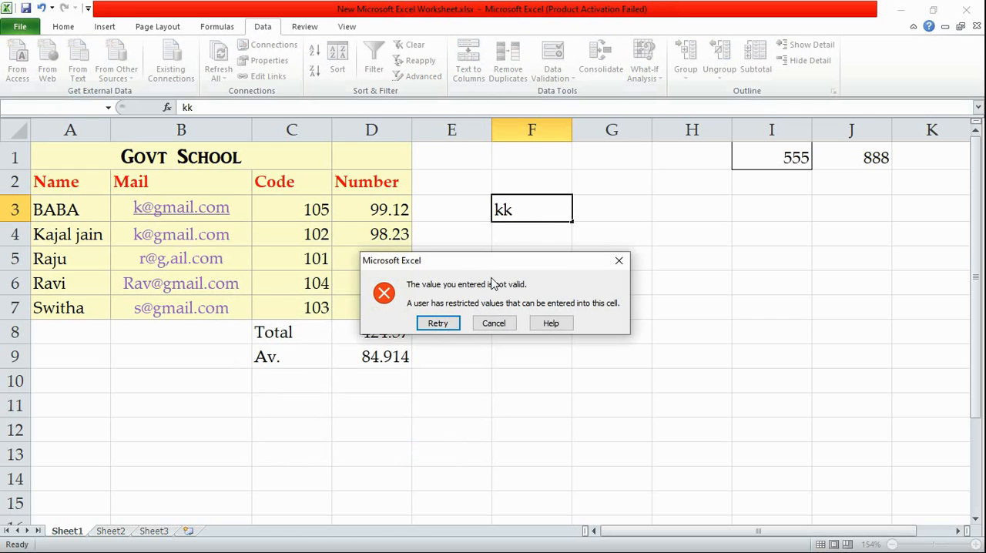
click(619, 260)
Enter "kkkkk" in cell F3 and "kk" in cell F4, dropping the autocompleted letters
text(kkkkk)
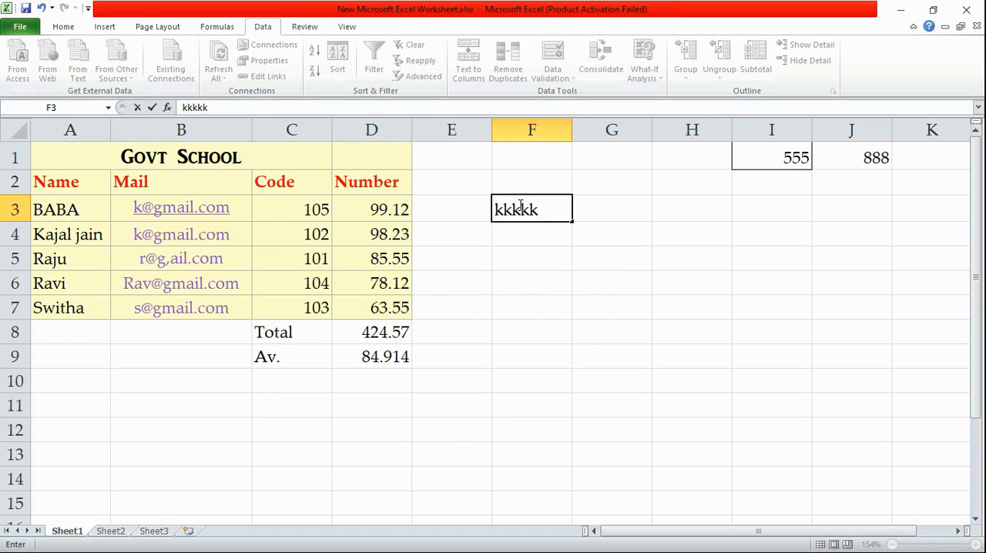
click(547, 256)
click(534, 232)
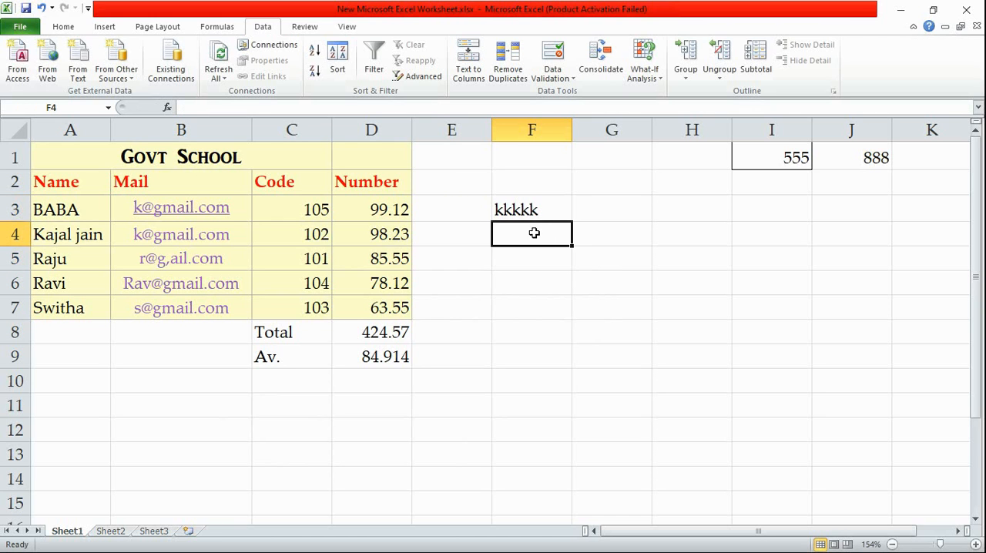
text(kk)
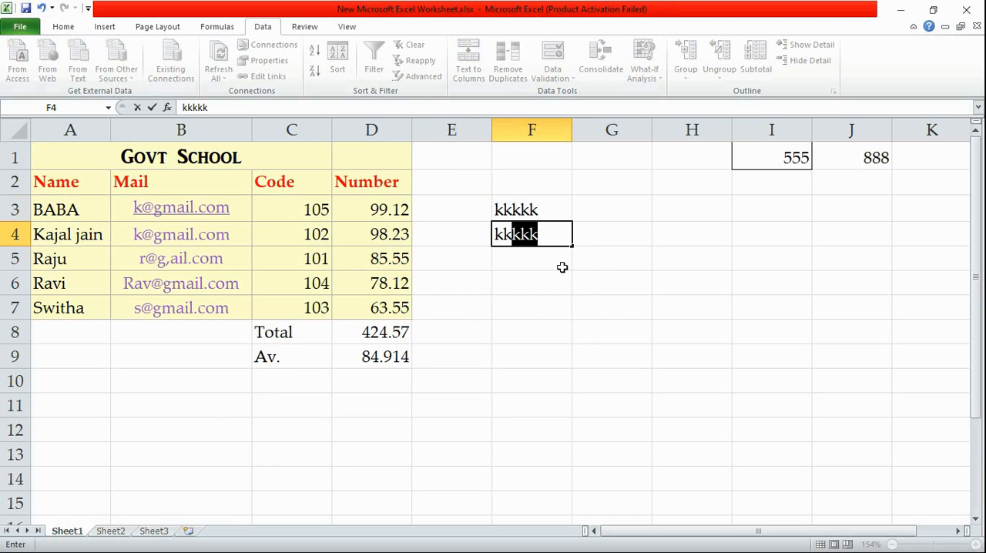
key(BackSpace)
click(610, 314)
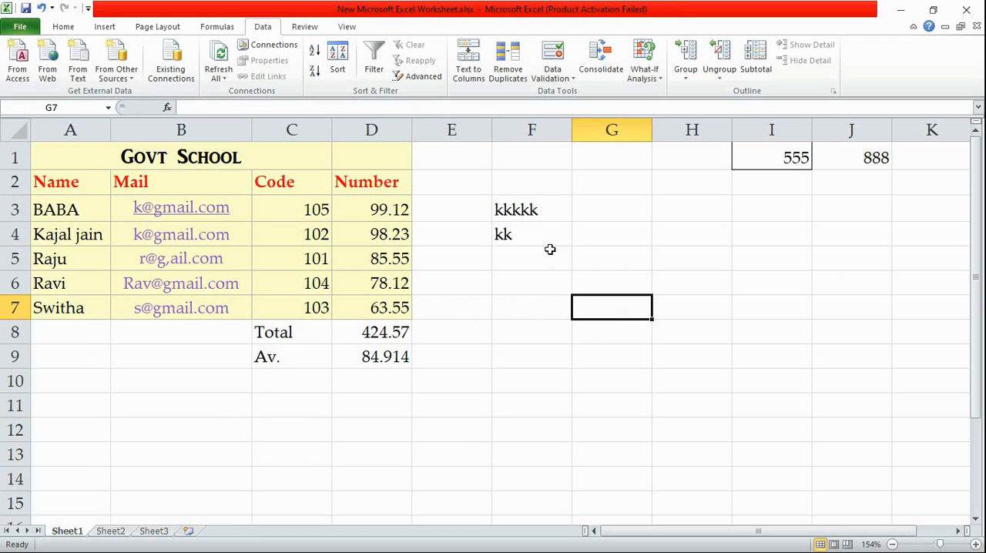
Try to replace the text in cell F3 with "kkk", and discard the entry
click(544, 204)
key(BackSpace)
text(kkk)
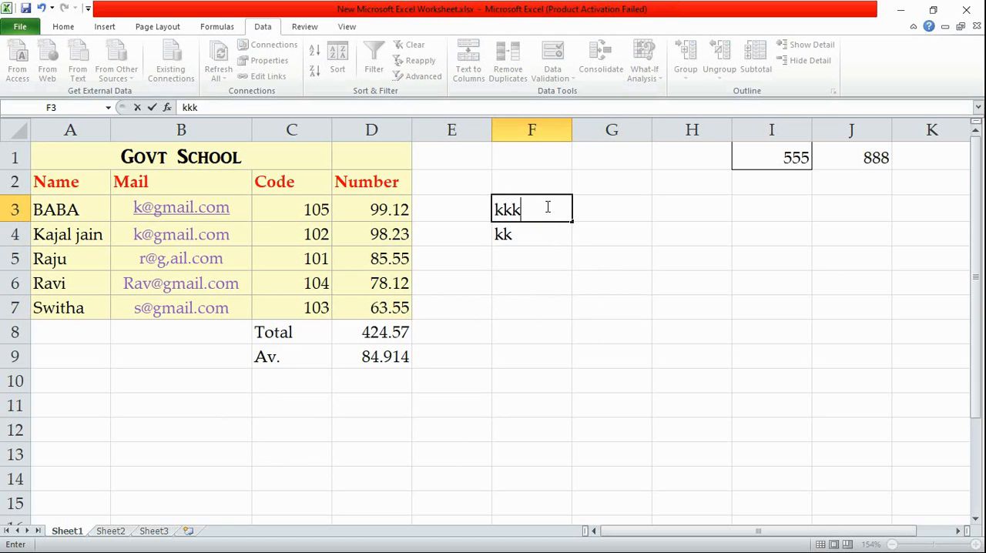
click(581, 255)
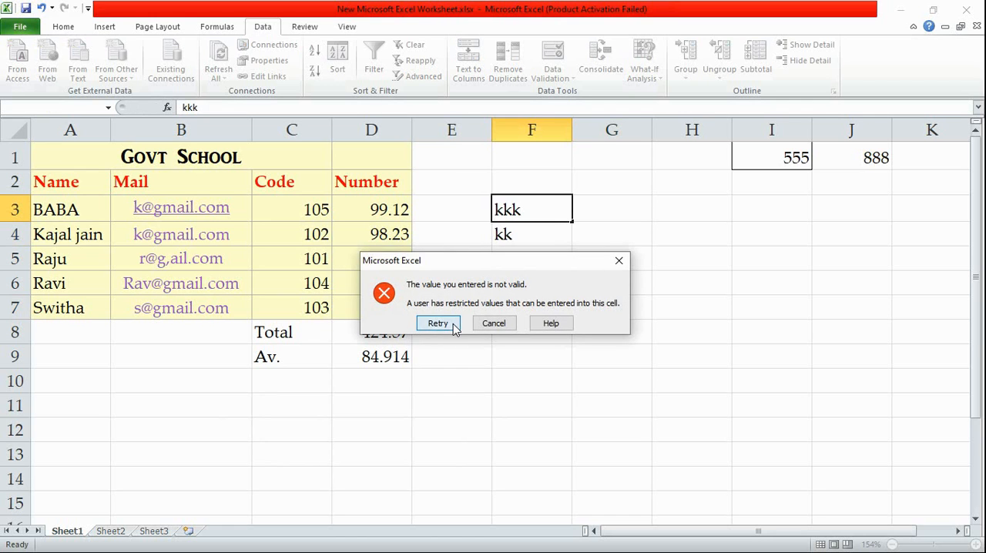
click(453, 323)
click(440, 327)
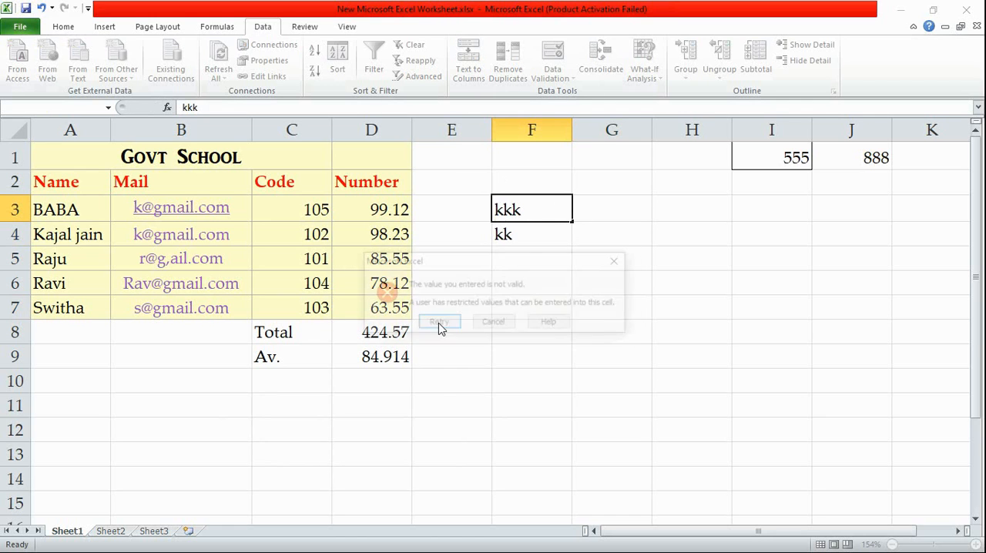
click(620, 260)
Give cell F3's data validation error alert the title "bhai data shi dal"
click(539, 214)
click(557, 77)
click(562, 95)
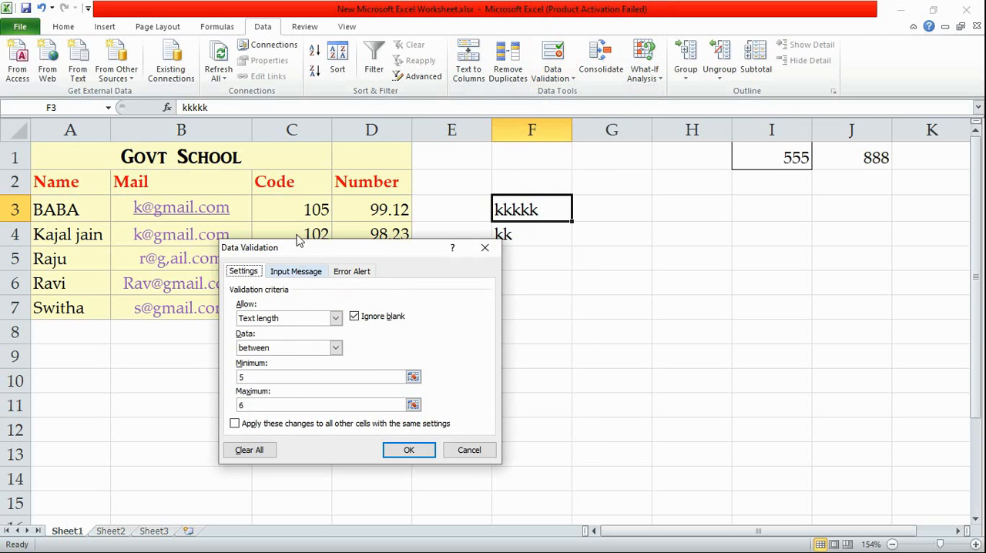
click(353, 271)
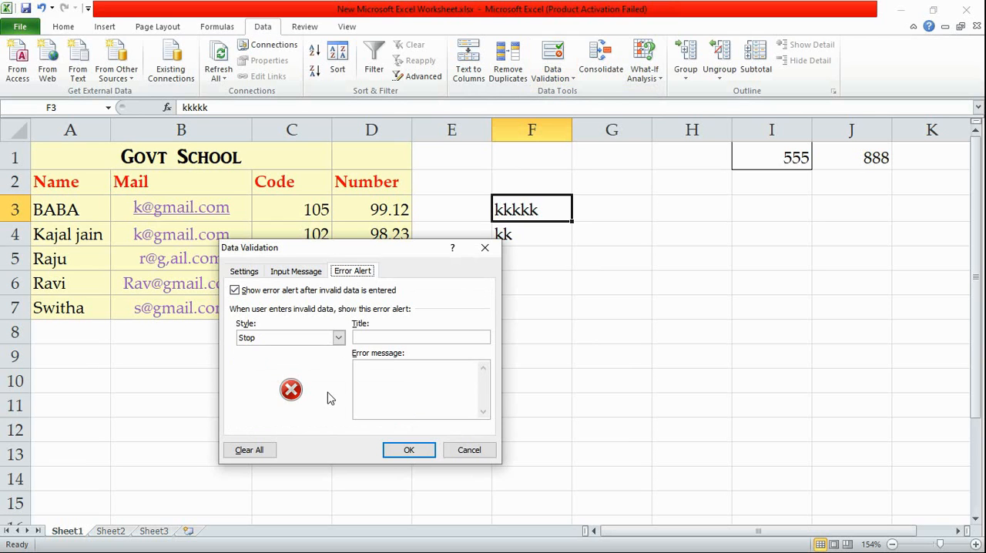
click(374, 334)
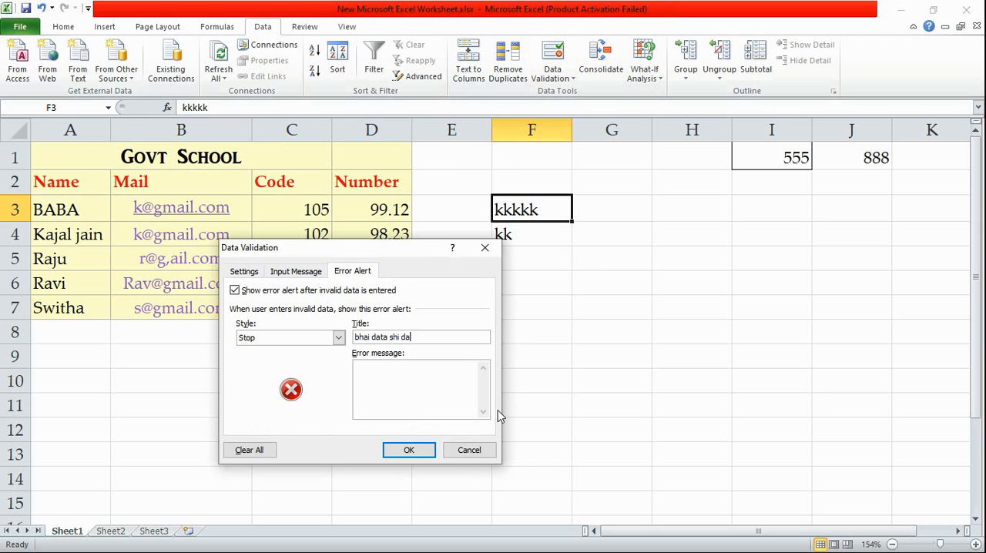
click(391, 452)
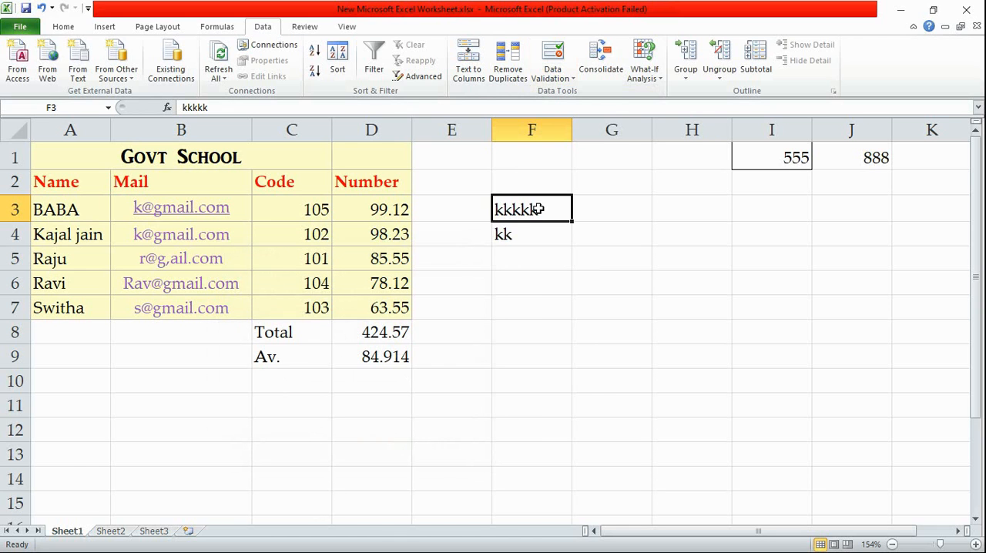
Test the custom error alert by trying to enter "kk" in cell F3, and cancel the entry
key(BackSpace)
text(kk)
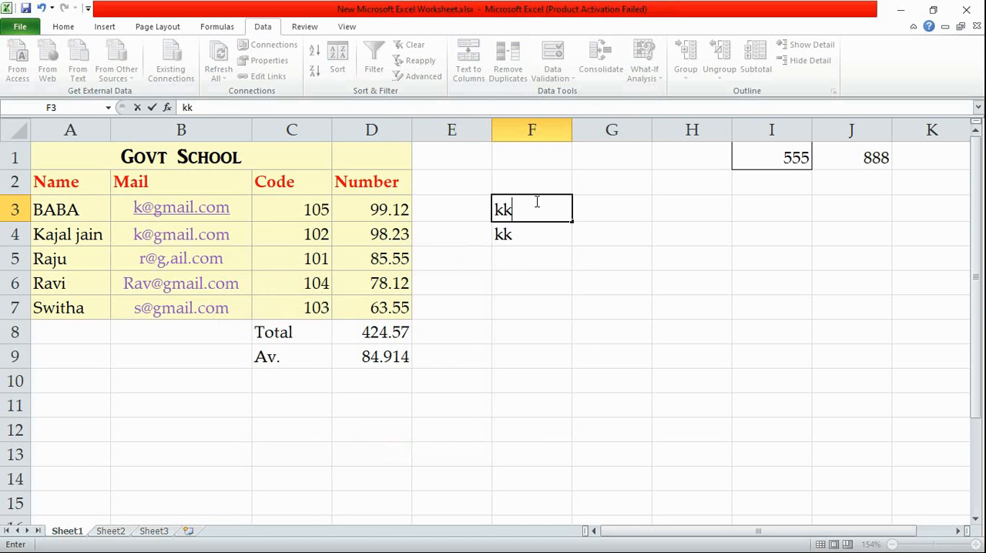
key(Return)
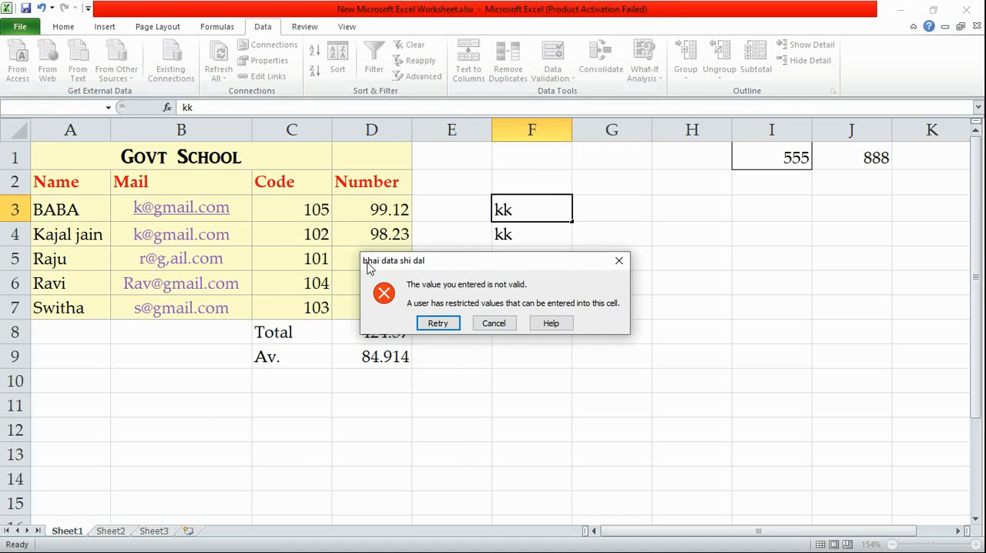
drag(367, 266, 426, 268)
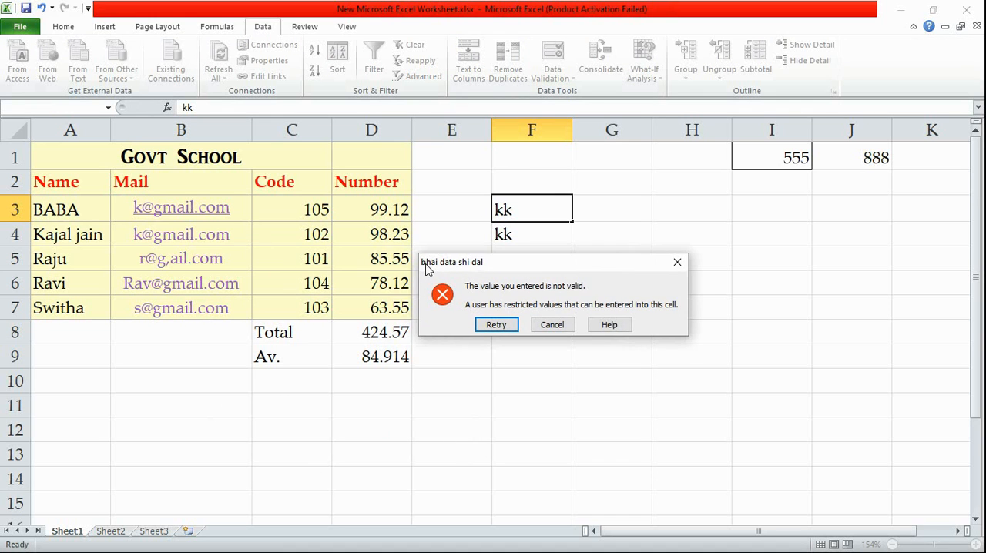
click(677, 262)
Look over the Consolidate dialog and its function setting for cell G3, closing it without consolidating anything
click(631, 222)
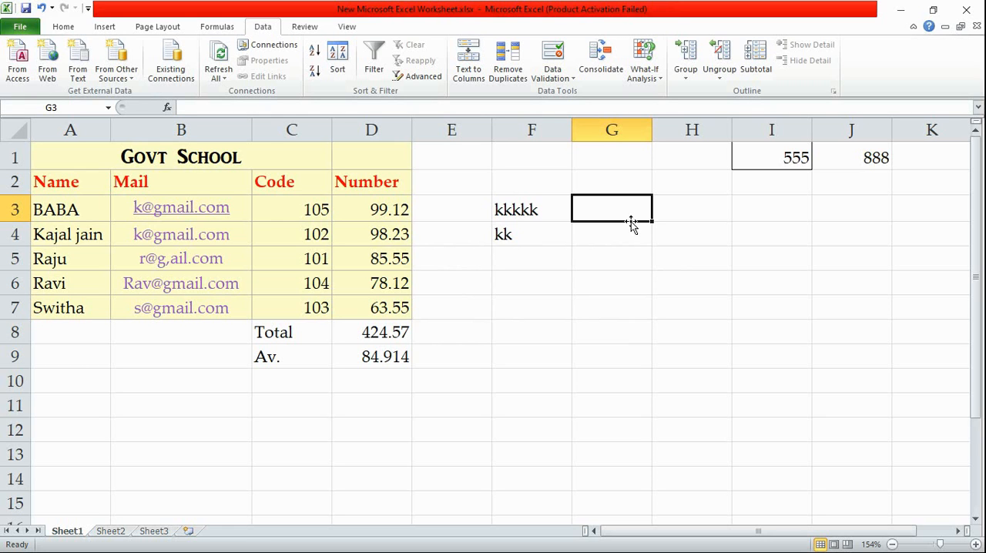
click(602, 58)
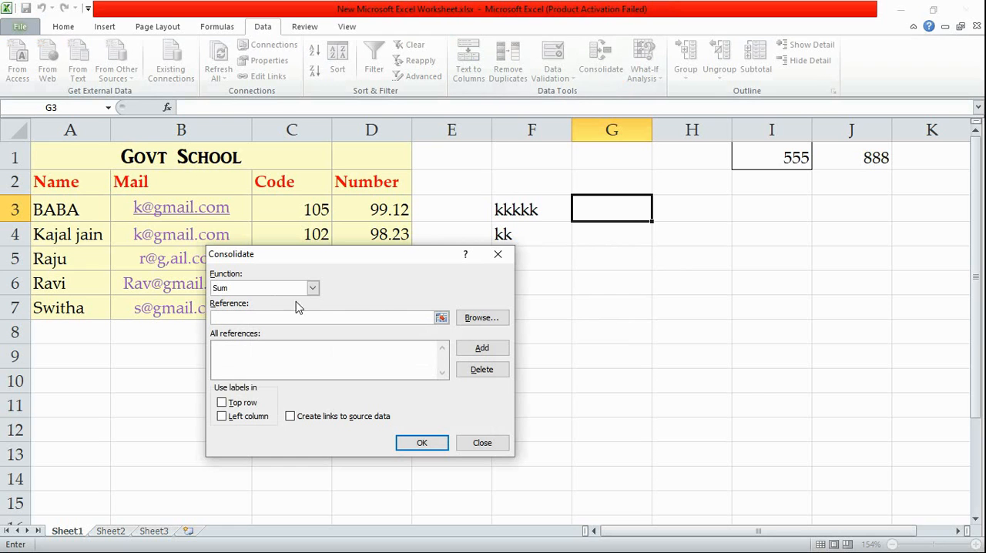
click(267, 290)
click(512, 256)
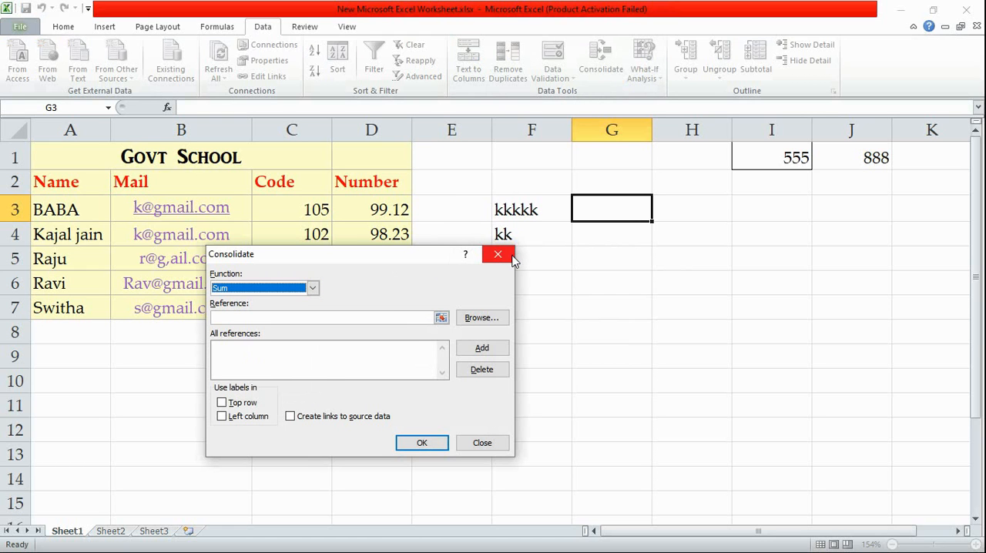
click(501, 257)
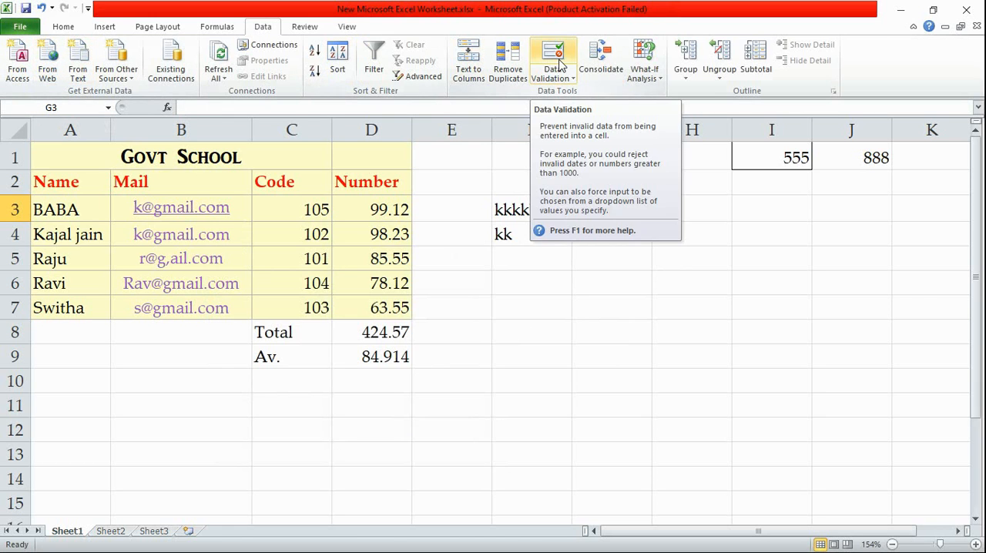
Enter the deliberately misspelled word "doen" in cell F6
click(305, 26)
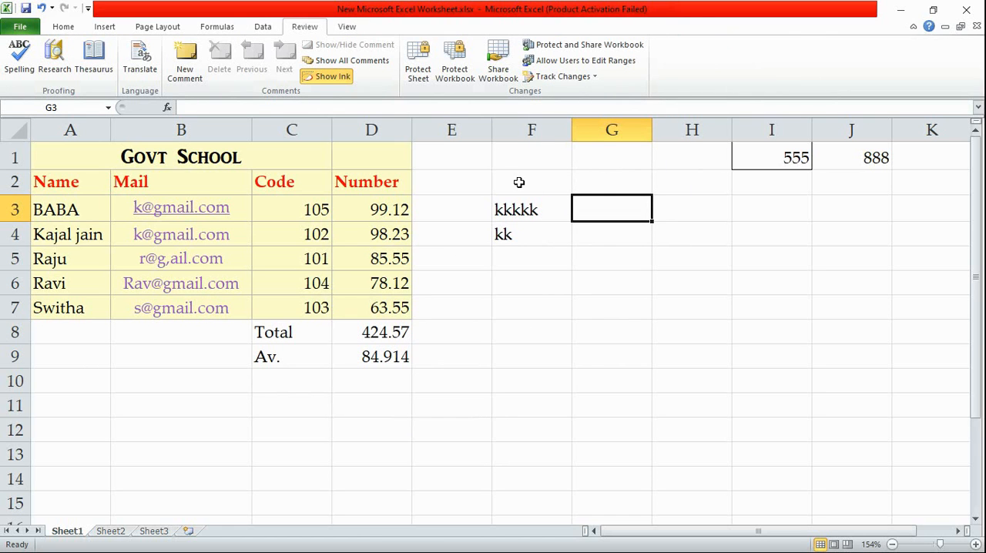
click(514, 279)
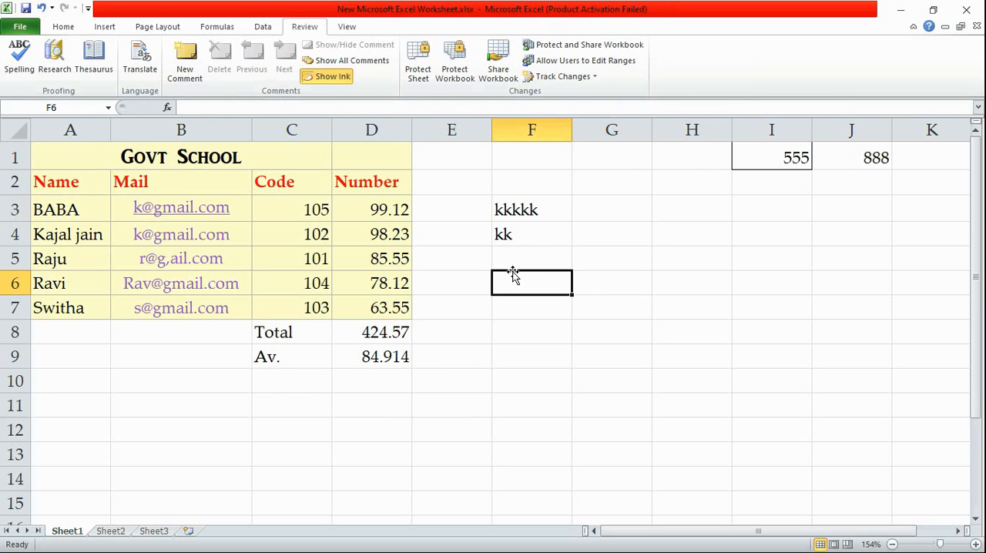
text(done)
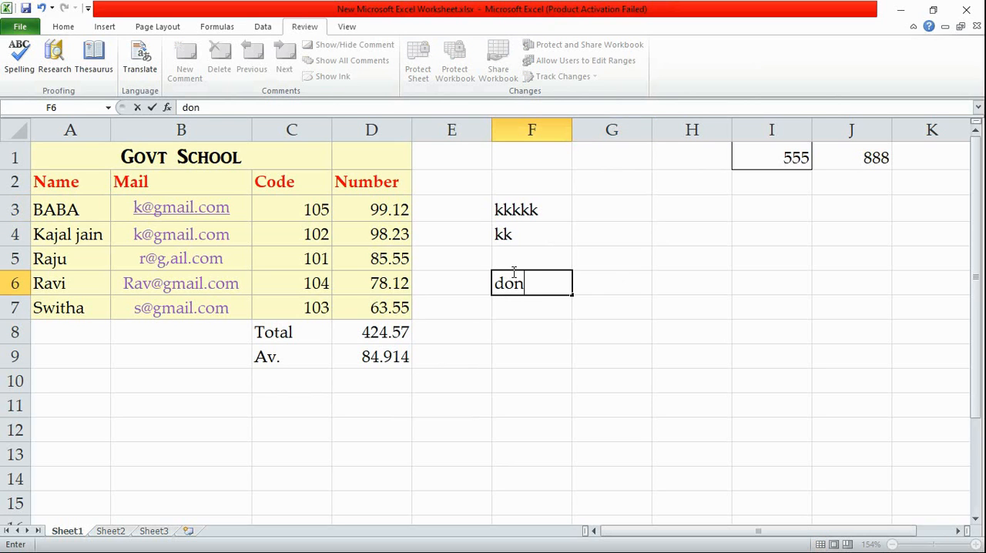
key(BackSpace)
key(BackSpace)
text(en)
click(540, 333)
Spell-check the word "doen" in cell F6, selecting the suggestion "done" but ignoring the word instead of changing it
click(530, 285)
click(27, 51)
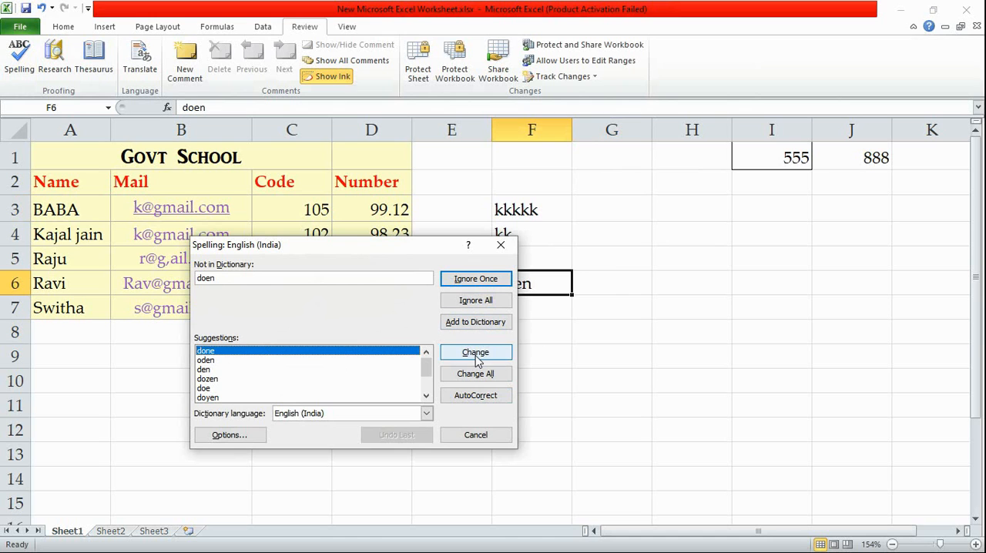
click(213, 351)
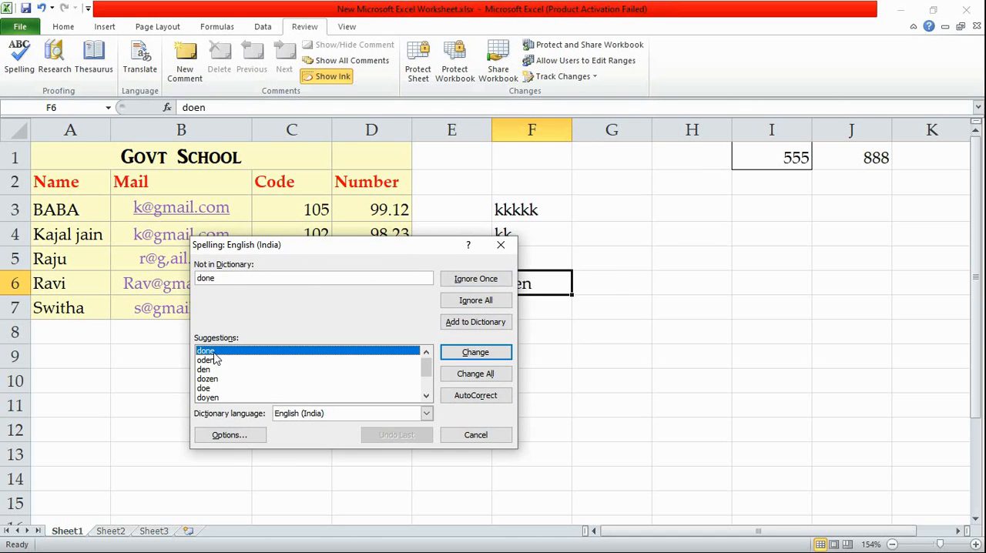
click(475, 279)
click(475, 279)
click(532, 286)
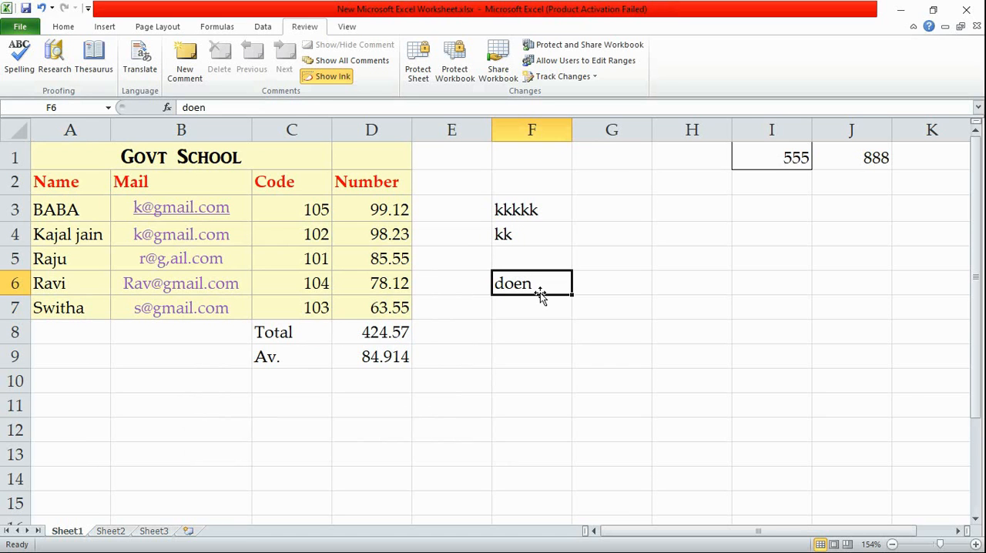
Run the spelling check again to view the suggestion for "kkkkk" in cell F3, closing it without changing anything
click(314, 191)
click(10, 62)
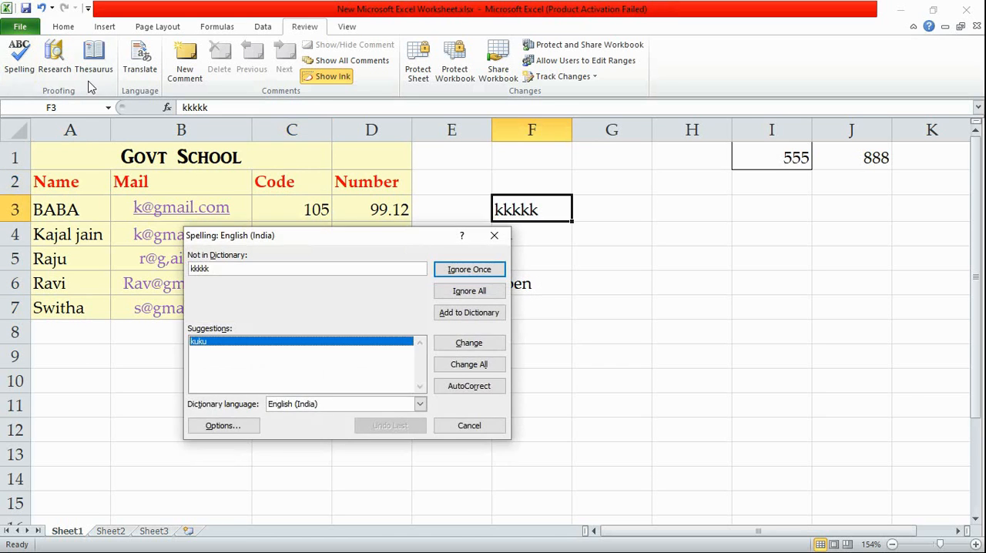
key(Escape)
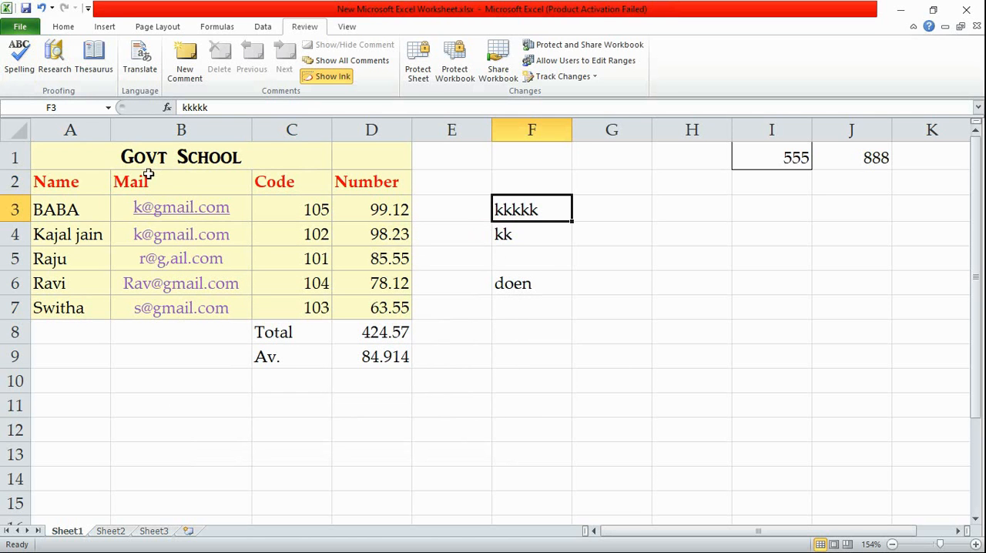
click(290, 186)
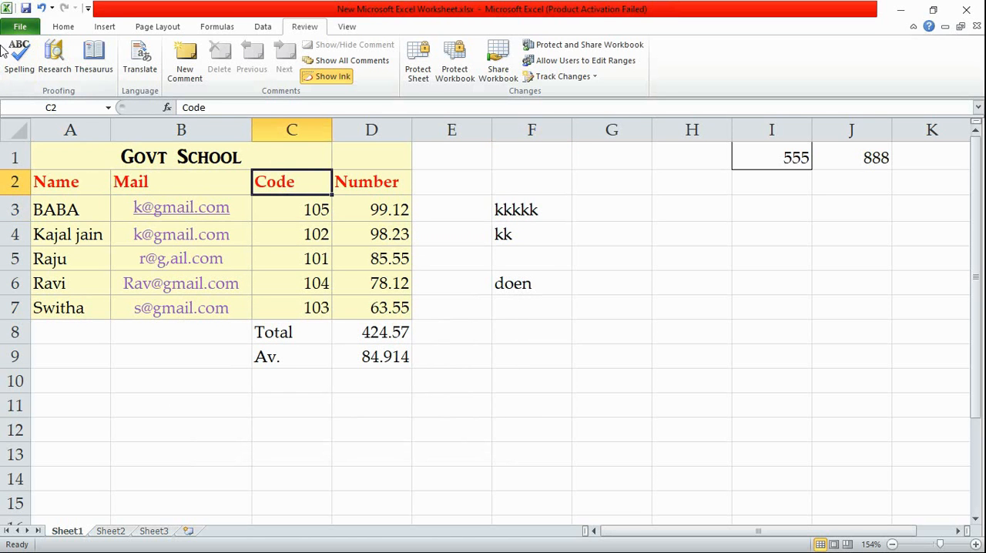
click(16, 65)
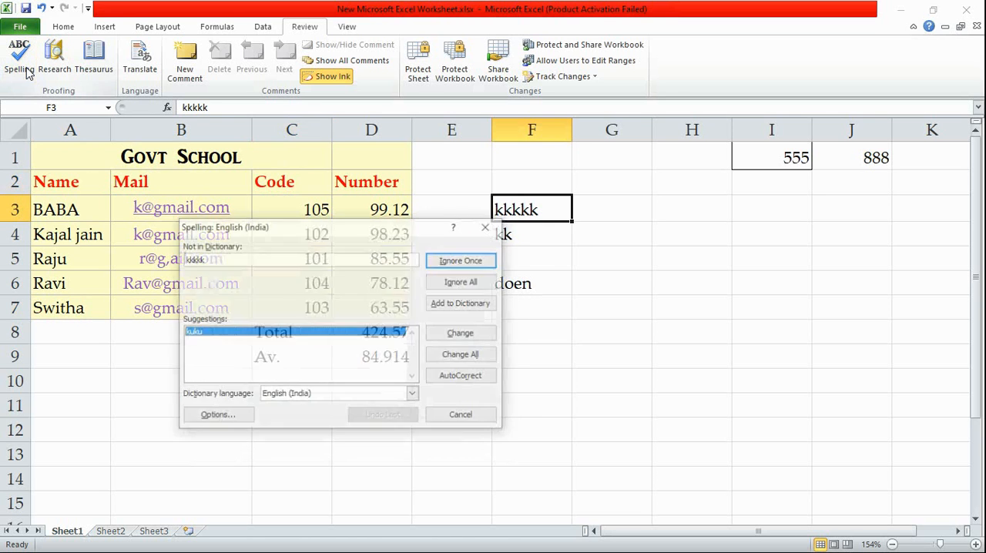
click(488, 226)
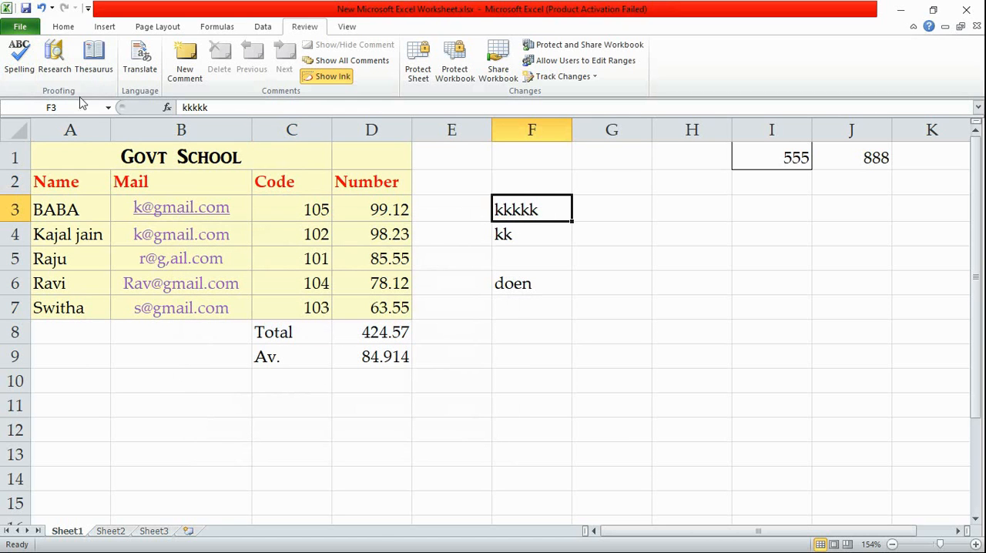
Open Research for cell F3, and view the English (U.S.) to French (France) translation of the Mail header, closing the results each time
click(40, 69)
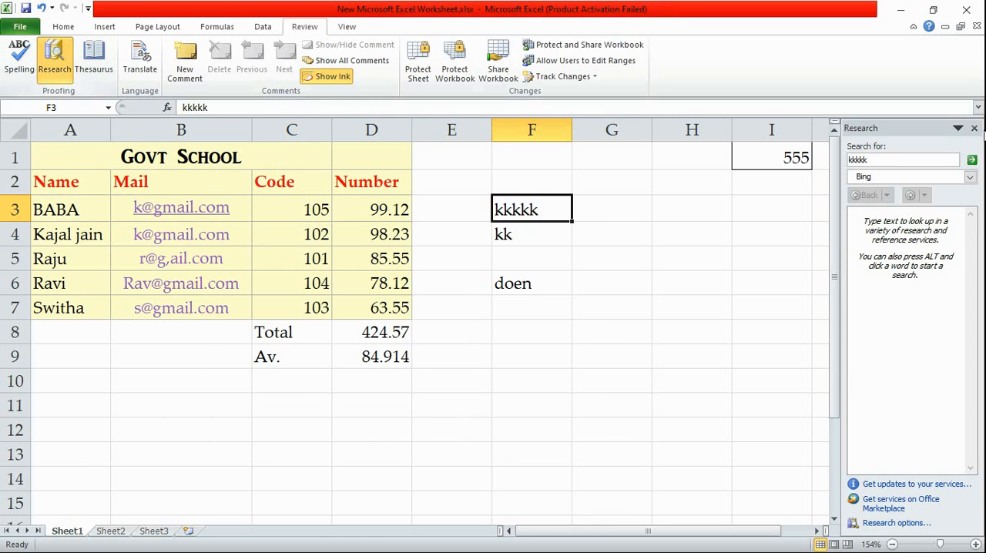
click(977, 128)
click(145, 188)
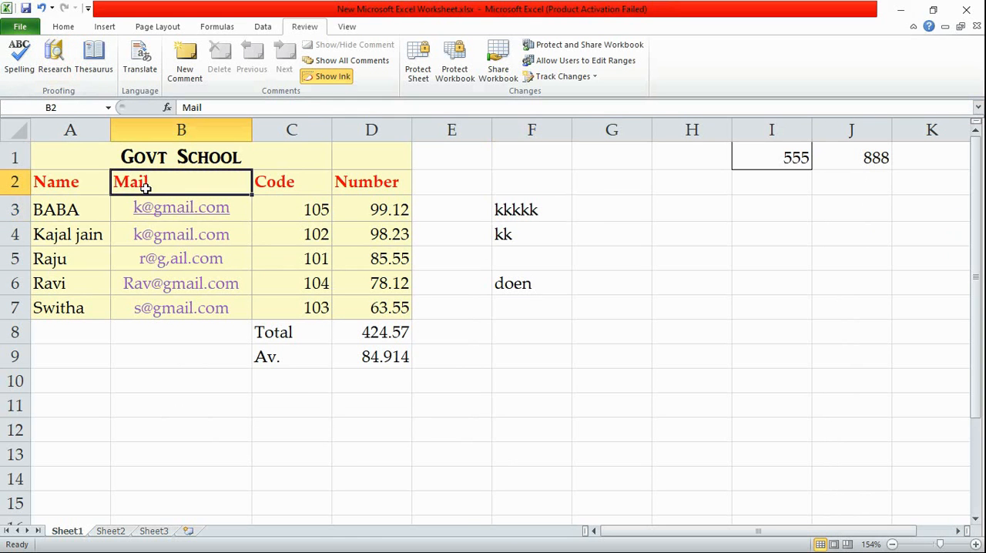
click(142, 54)
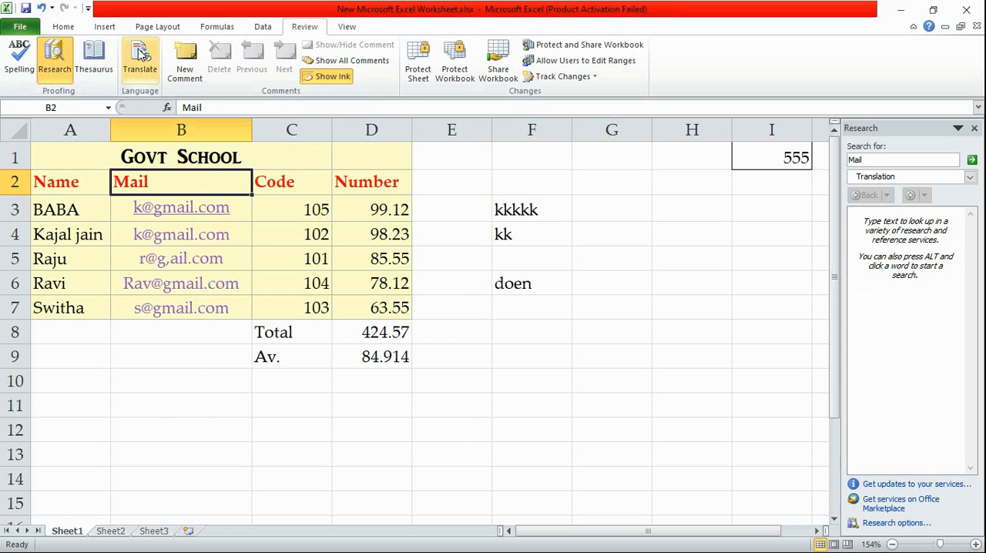
click(933, 182)
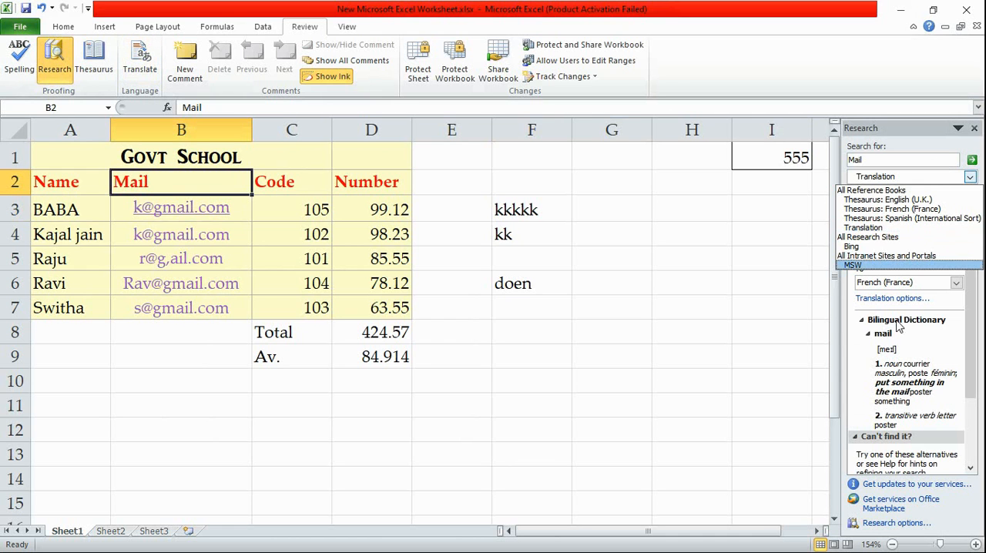
click(774, 241)
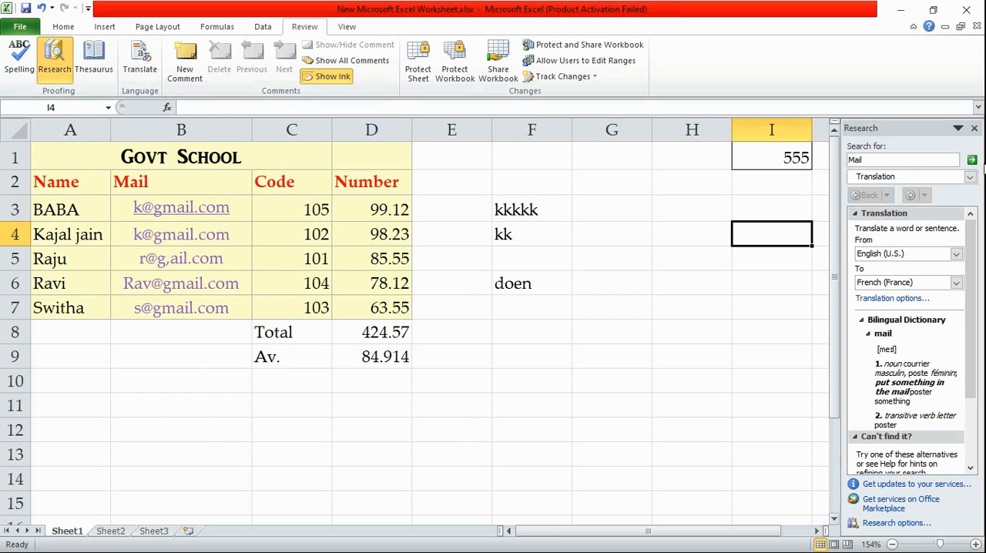
click(974, 128)
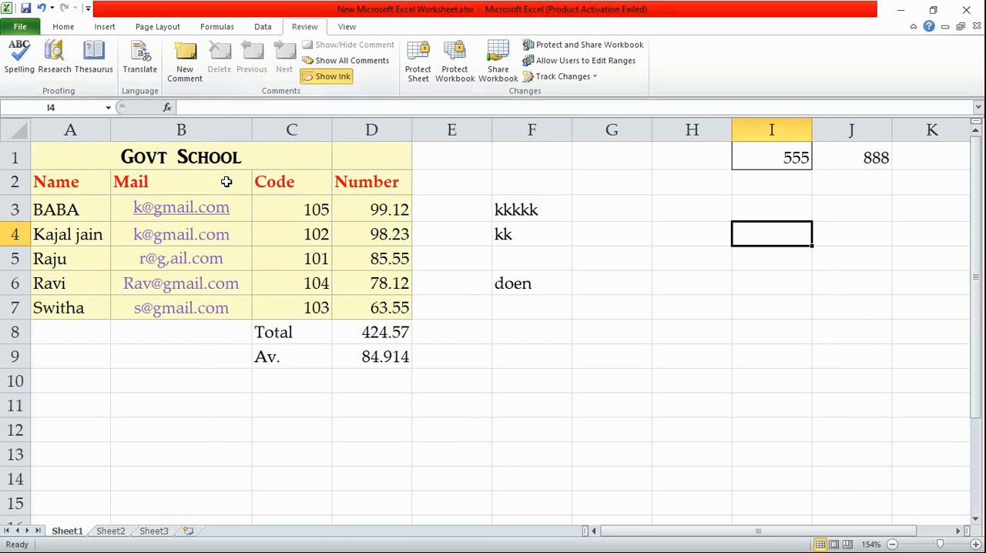
Add a comment reading "suject code" to the Code header in cell C2, and display it
click(322, 184)
click(188, 68)
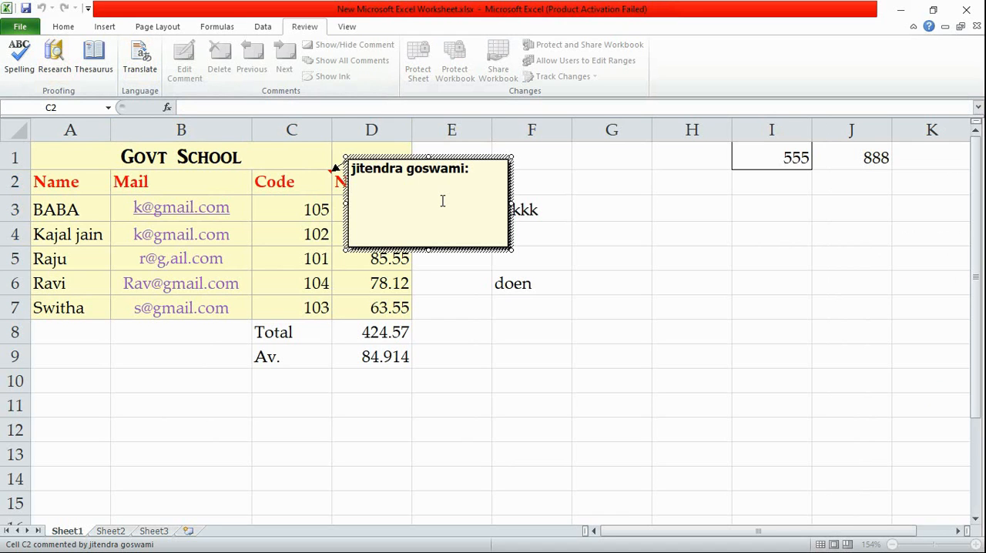
text(suject code)
click(620, 286)
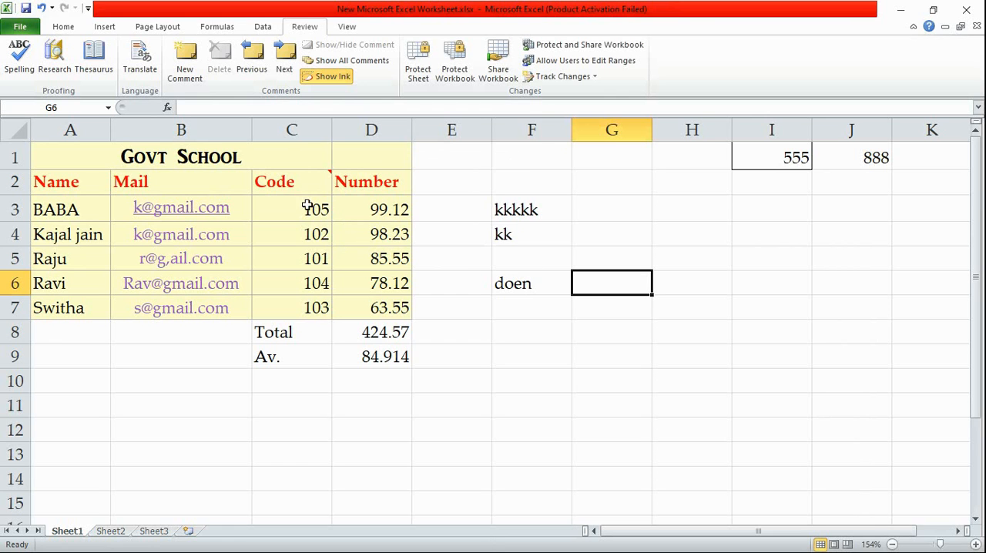
mouse_move(322, 184)
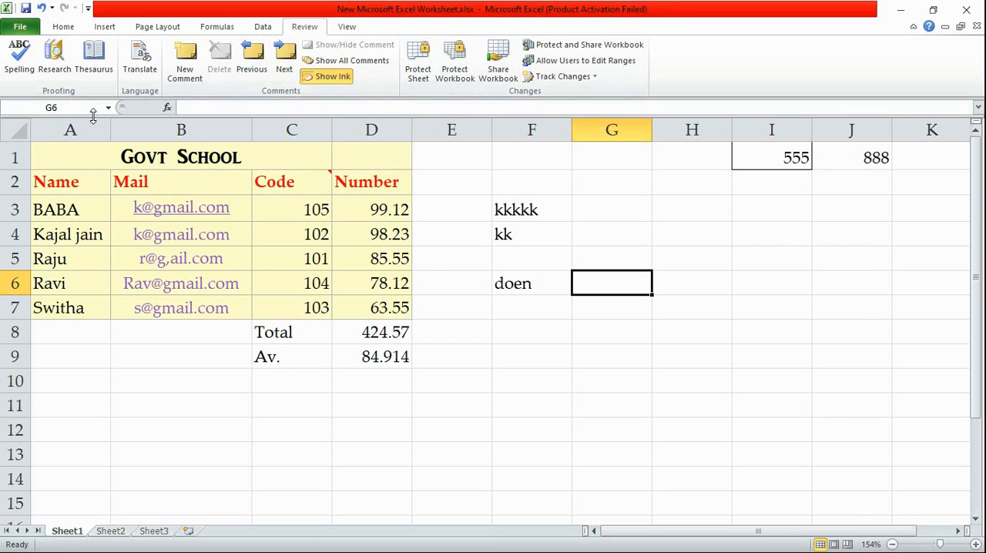
Look over the Protect Sheet settings and close them without protecting the sheet
click(416, 66)
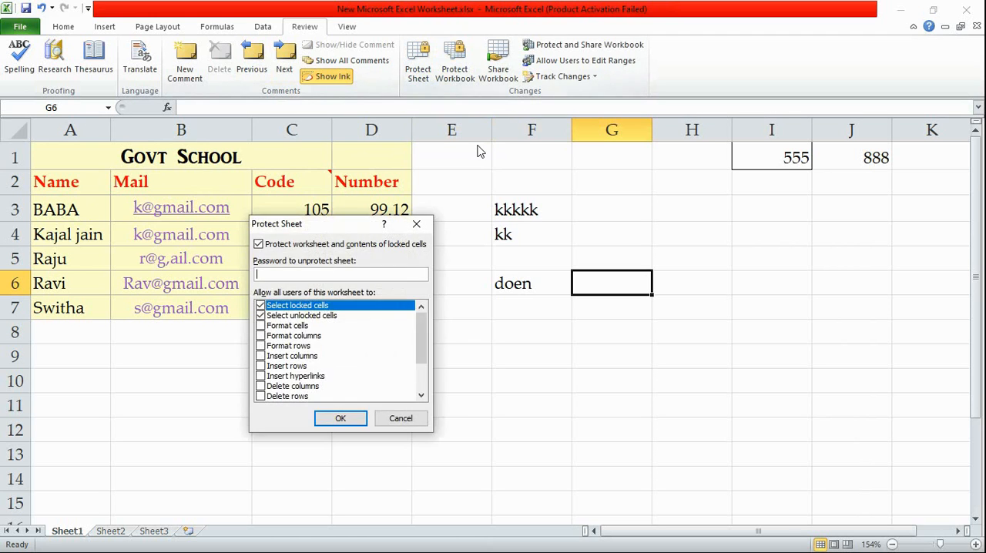
click(418, 223)
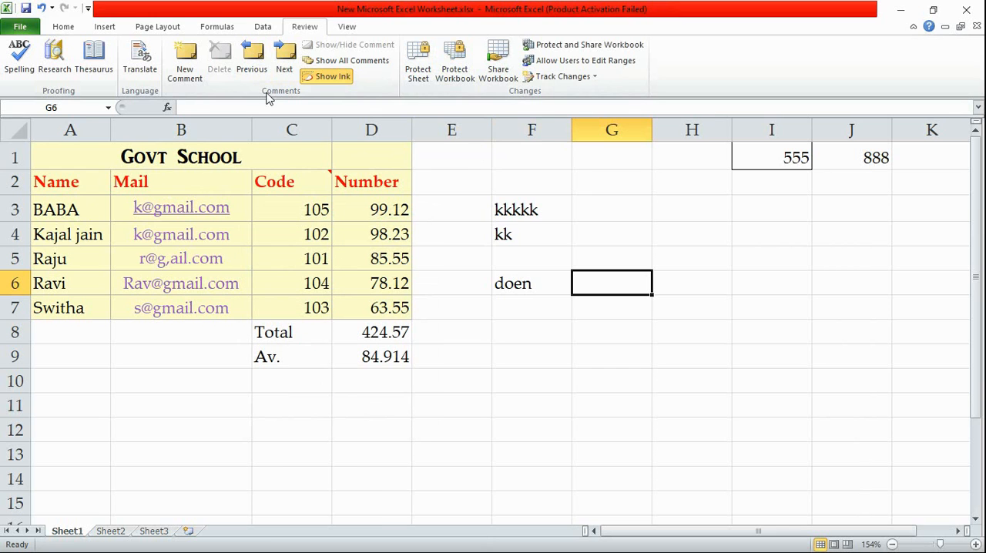
Undo the comment added to the Code header in cell C2
click(315, 180)
key(ctrl+z)
key(ctrl+z)
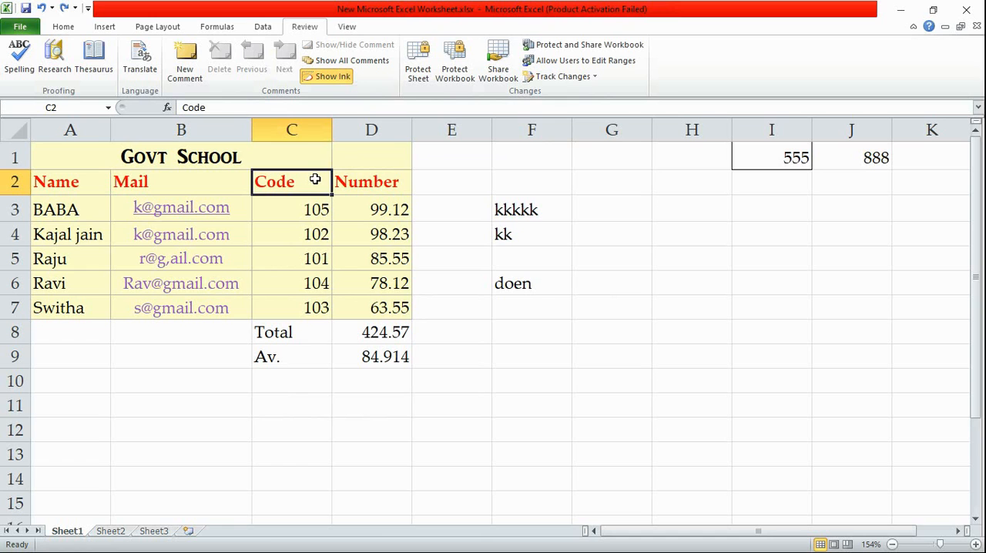
click(476, 149)
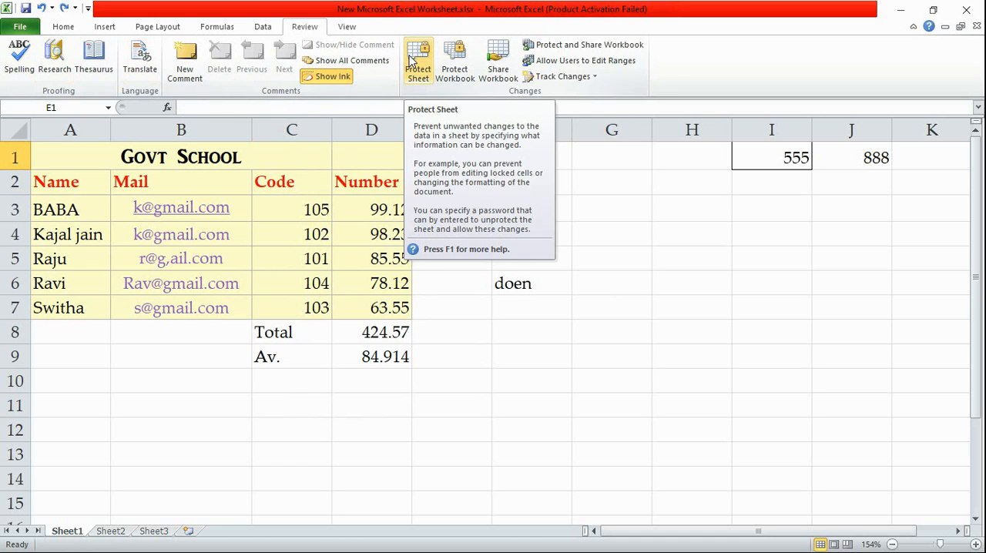
click(634, 235)
click(71, 166)
drag(73, 170, 415, 400)
click(542, 377)
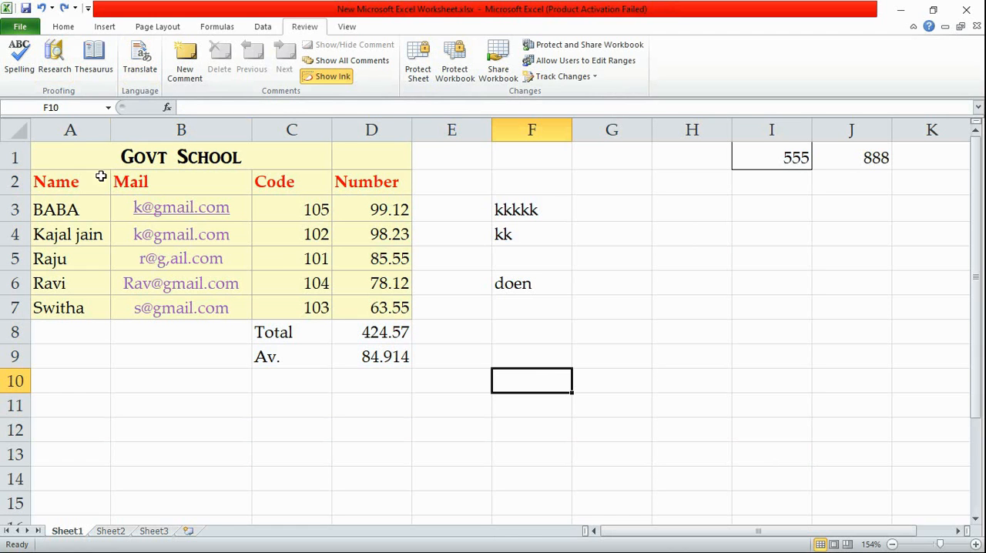
Protect the worksheet with a password, keeping the default user permissions, and re-enter the password to confirm
click(417, 53)
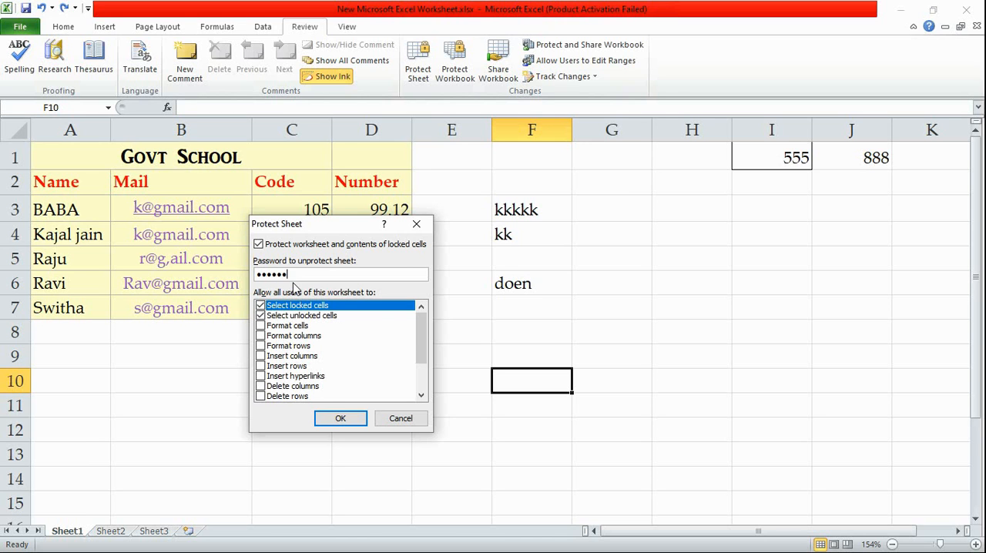
click(339, 420)
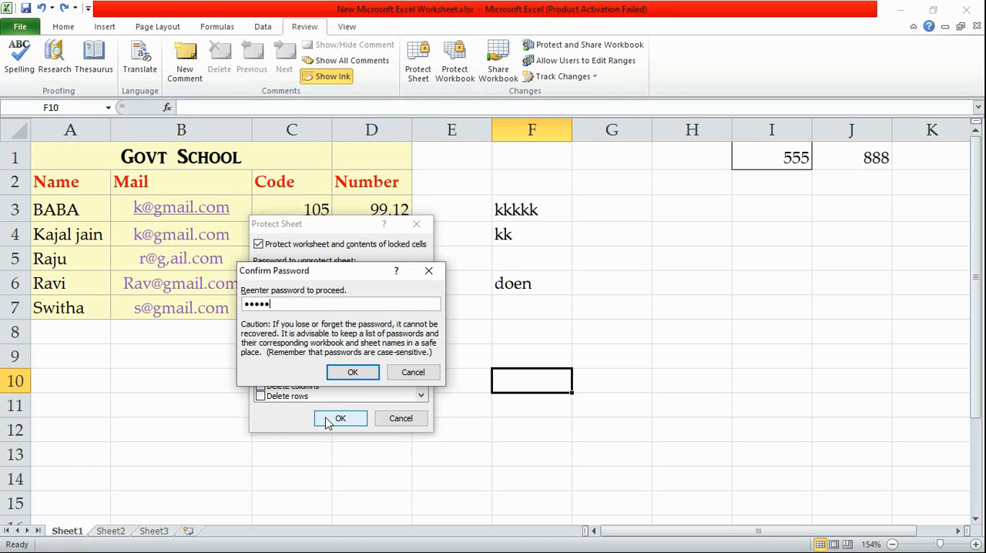
click(352, 372)
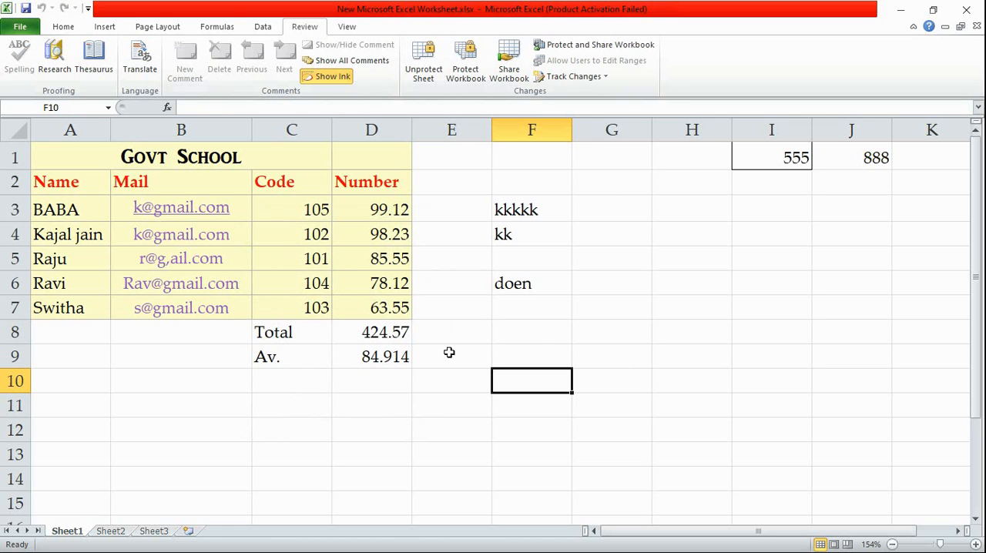
Test the protection by trying to edit cell F8, and unprotect the sheet with its password
double_click(541, 343)
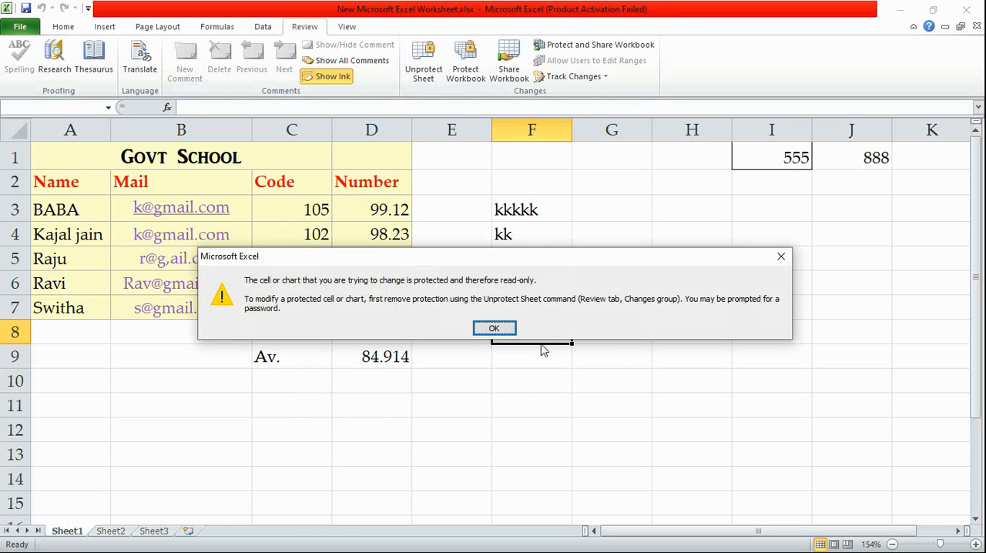
key(Return)
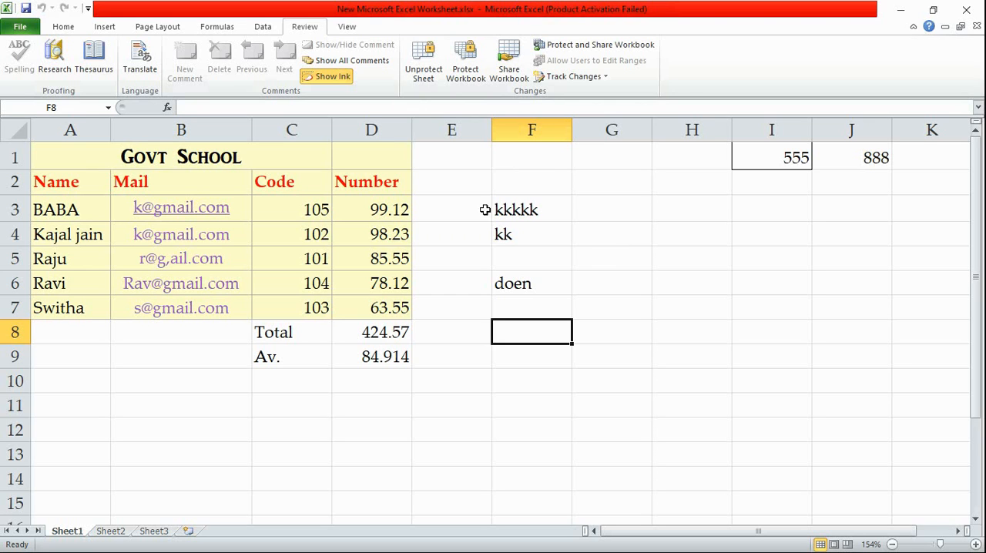
click(422, 71)
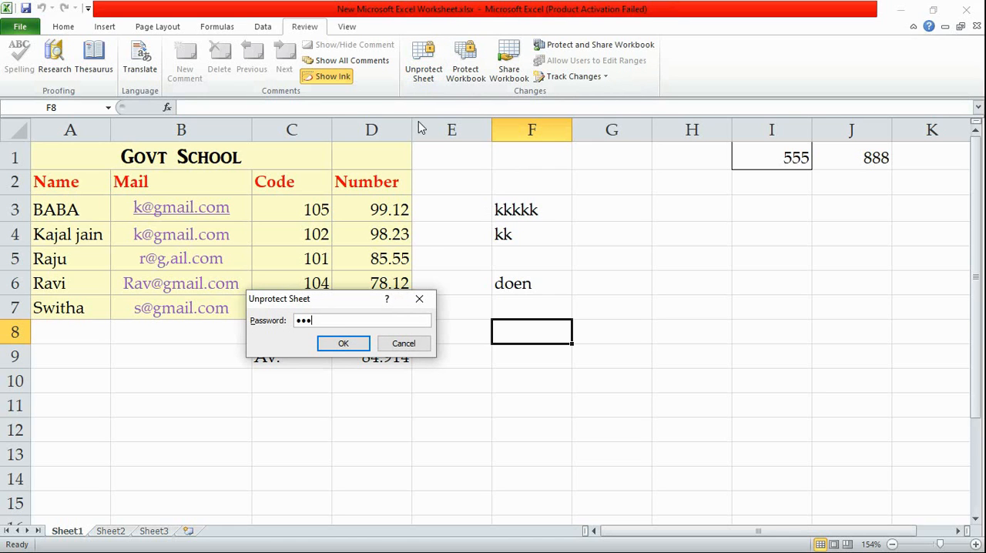
key(Return)
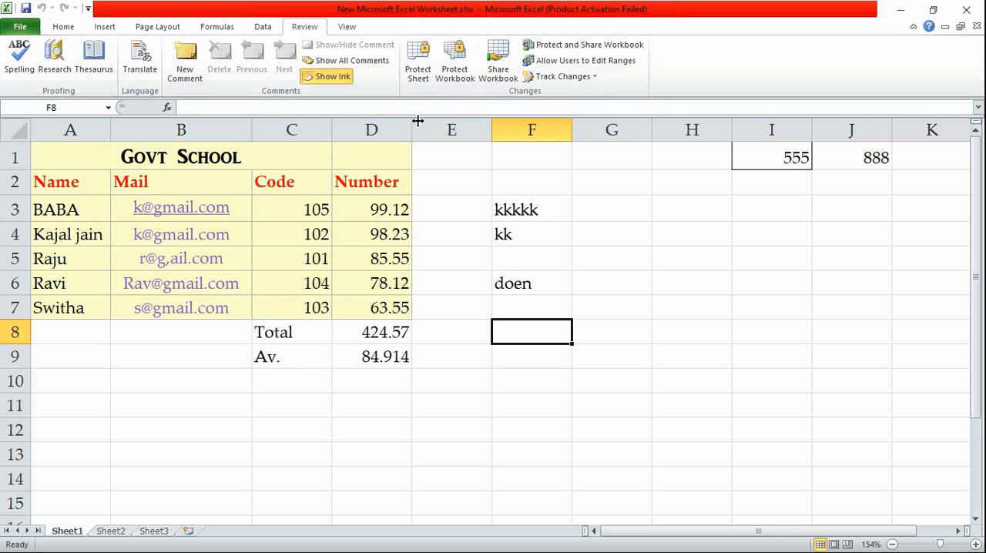
Switch Sheet1 to the Page Layout view and look over the page
click(359, 29)
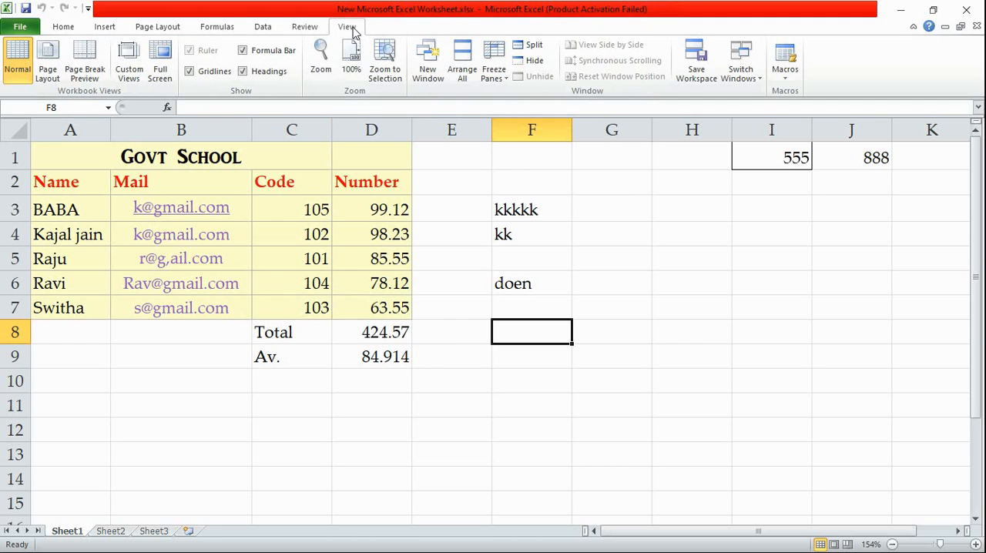
click(304, 26)
click(363, 27)
click(49, 63)
scroll(760, 223, down, 3)
scroll(762, 229, up, 3)
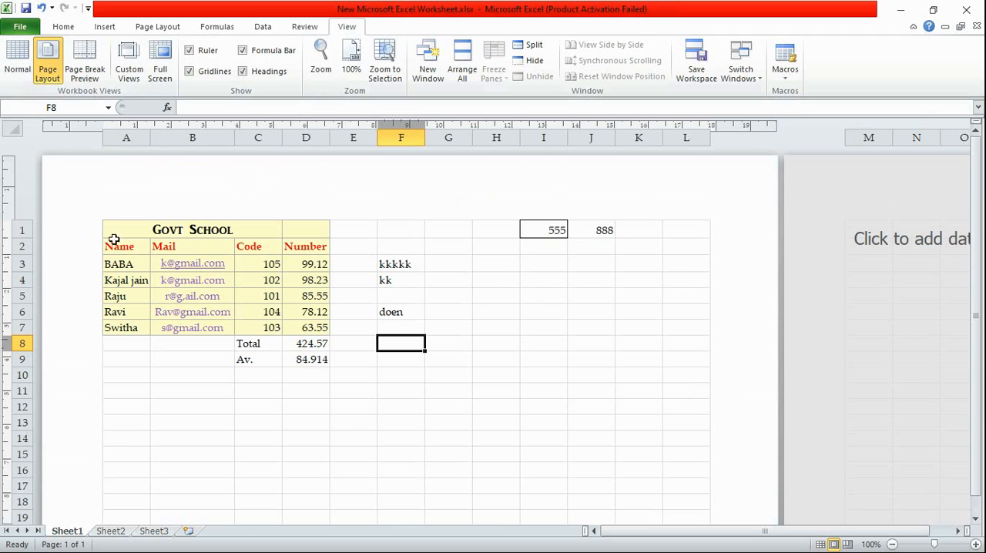
Enter "School data" in the center section of the page header, and append the current time field
click(398, 199)
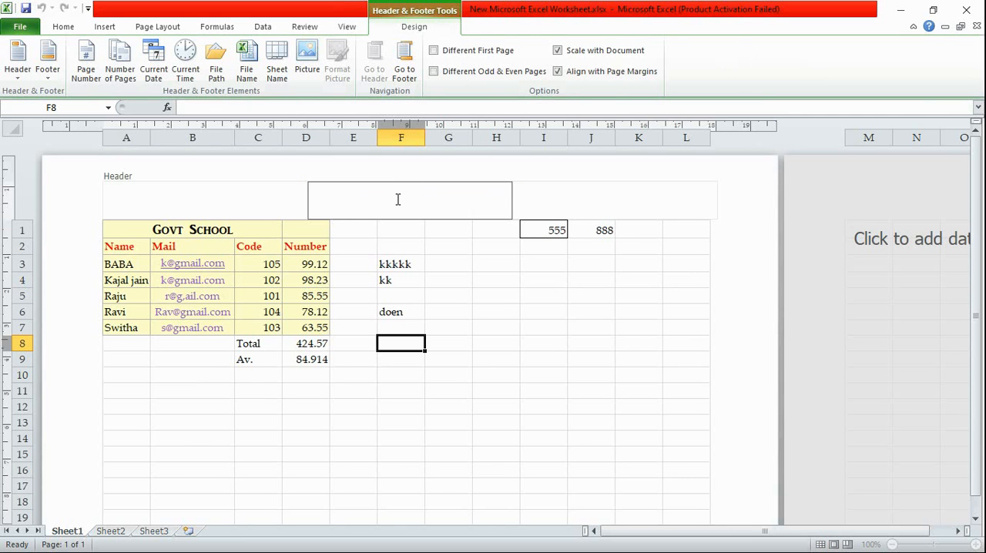
text(Sc)
text(hool)
text( da)
key(BackSpace)
text(data)
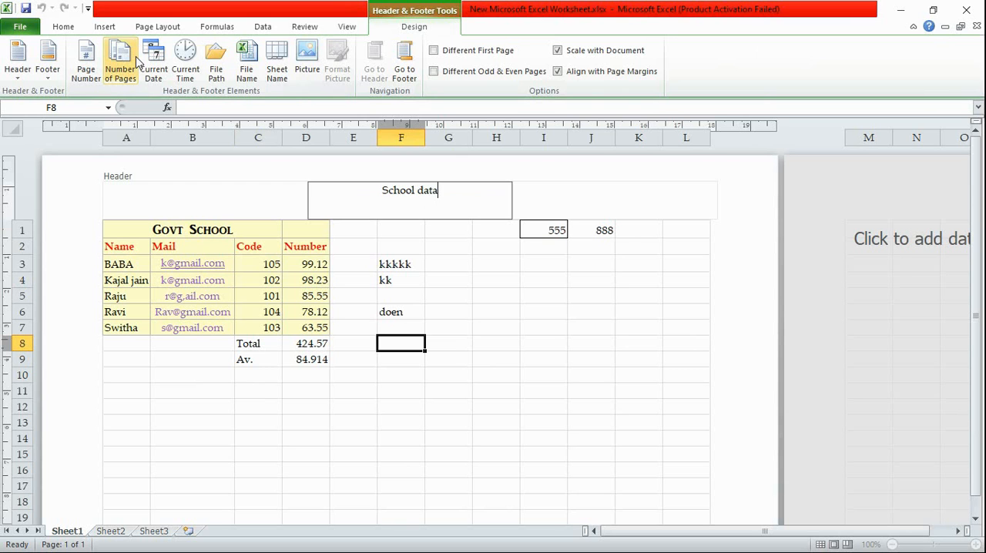
click(186, 69)
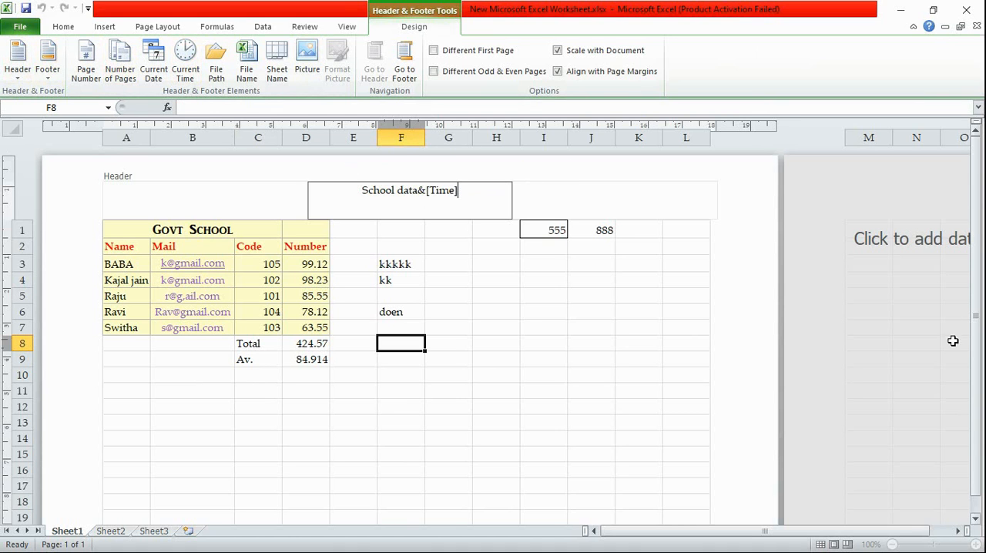
Keep the workbook open, view Sheet1 in Page Break Preview, and return it to the Normal view
click(971, 10)
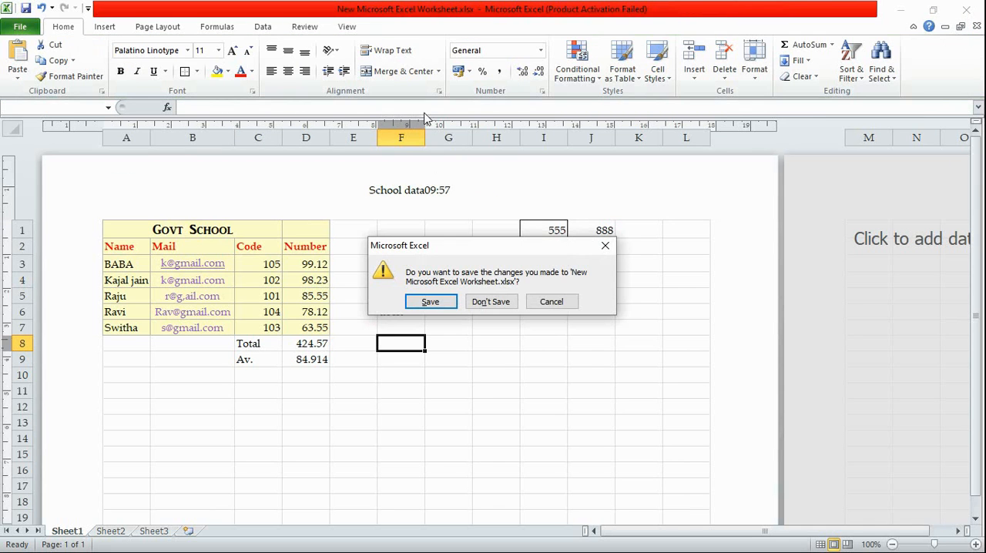
click(605, 245)
click(353, 30)
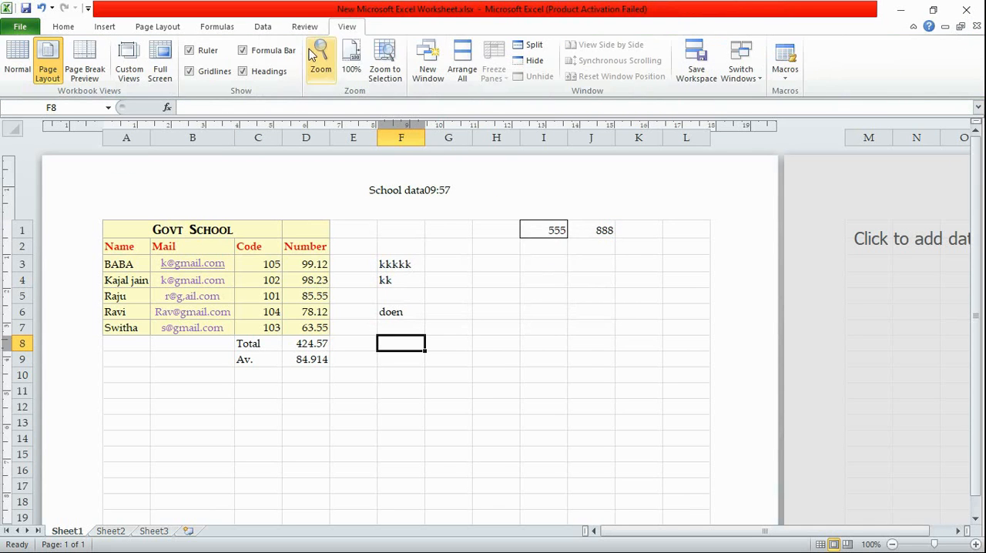
click(17, 62)
click(85, 67)
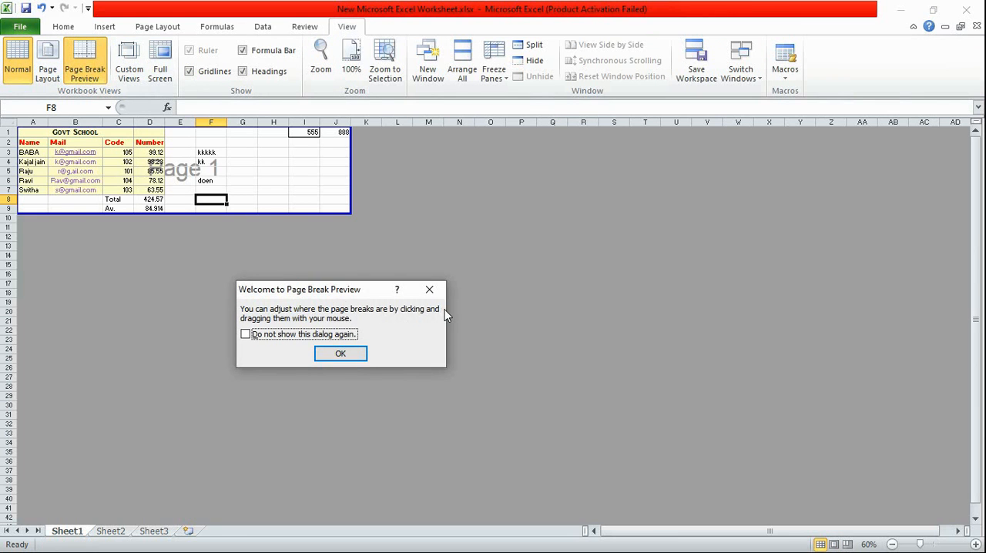
click(429, 289)
click(17, 62)
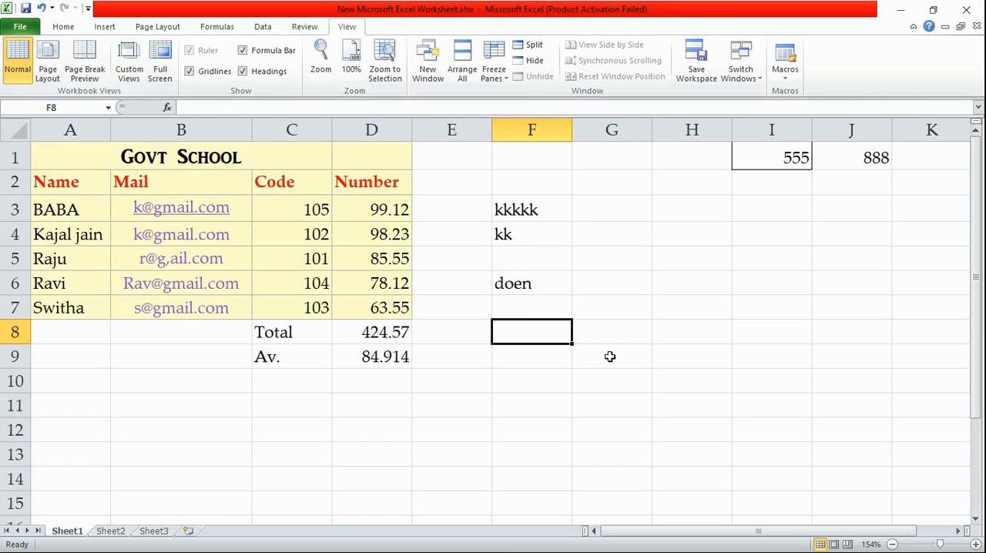
Enter 55 in cell AE1 of Sheet1, far beyond the existing data, and return to the school table
click(920, 157)
key(Right)
key(Right)
key(Right)
key(Right)
key(Right)
key(Right)
key(Right)
key(Right)
key(Right)
key(Right)
key(Right)
key(Right)
key(Right)
key(Right)
key(Right)
key(Right)
key(Right)
key(Right)
key(Right)
key(Right)
text(55)
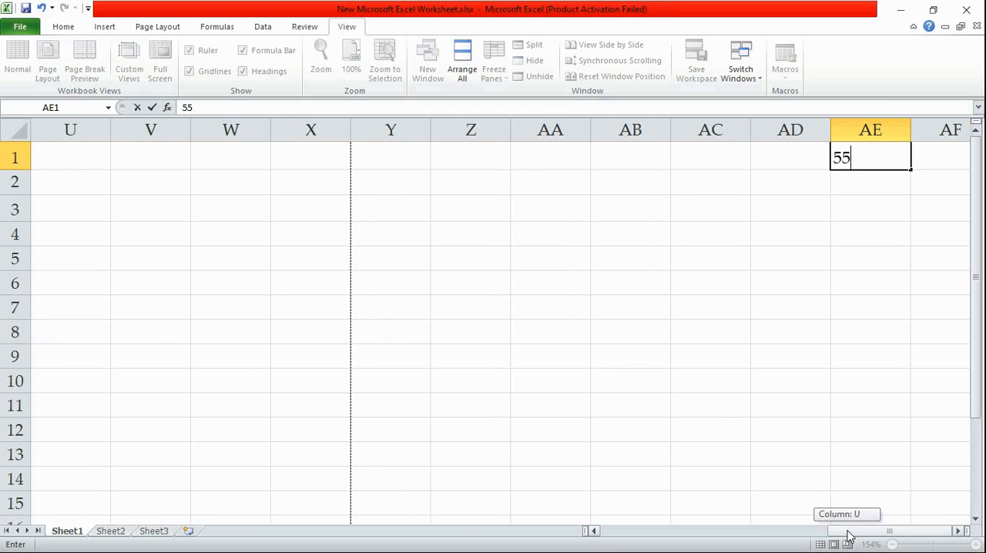
drag(847, 536, 837, 534)
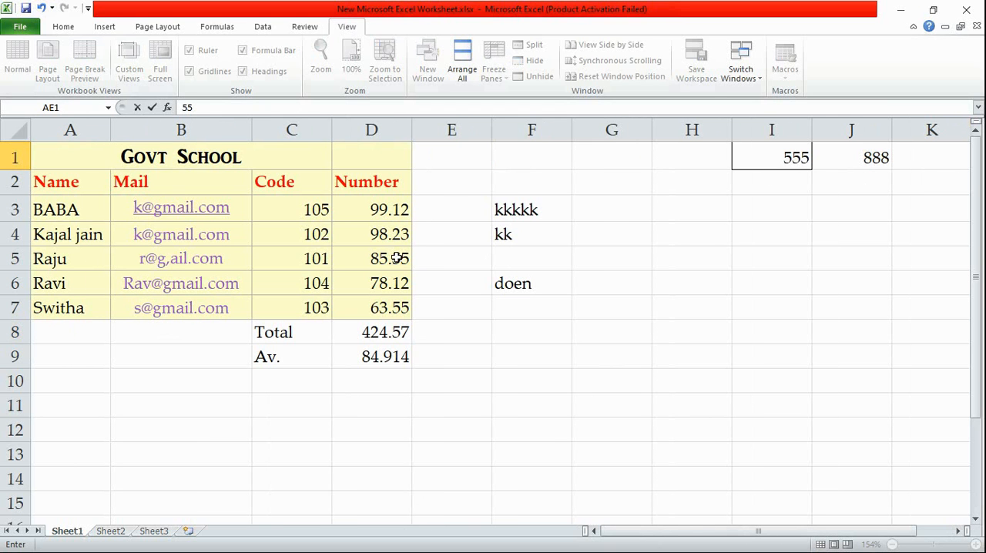
click(463, 185)
Examine how Sheet1 is divided into pages in Page Break Preview, and return to the Normal view
click(84, 60)
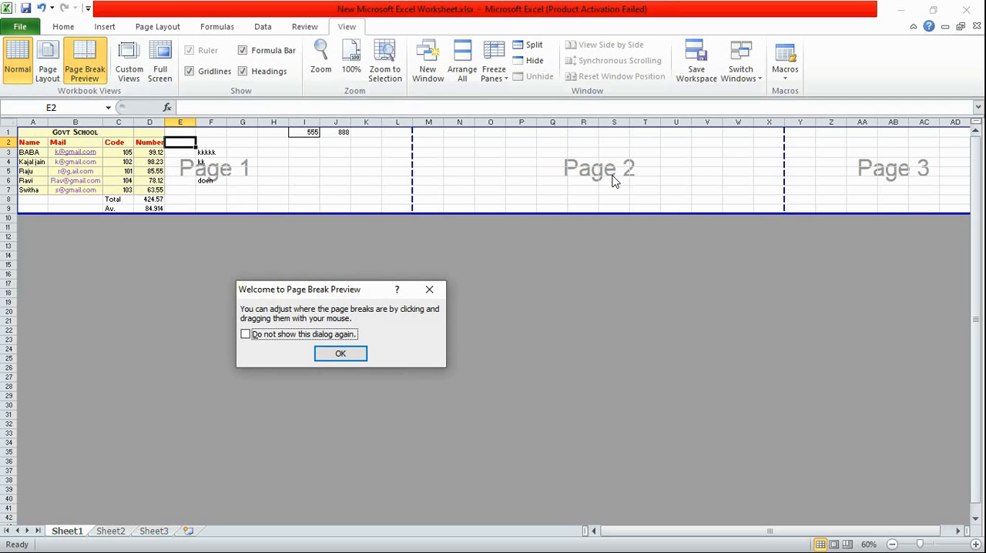
click(429, 289)
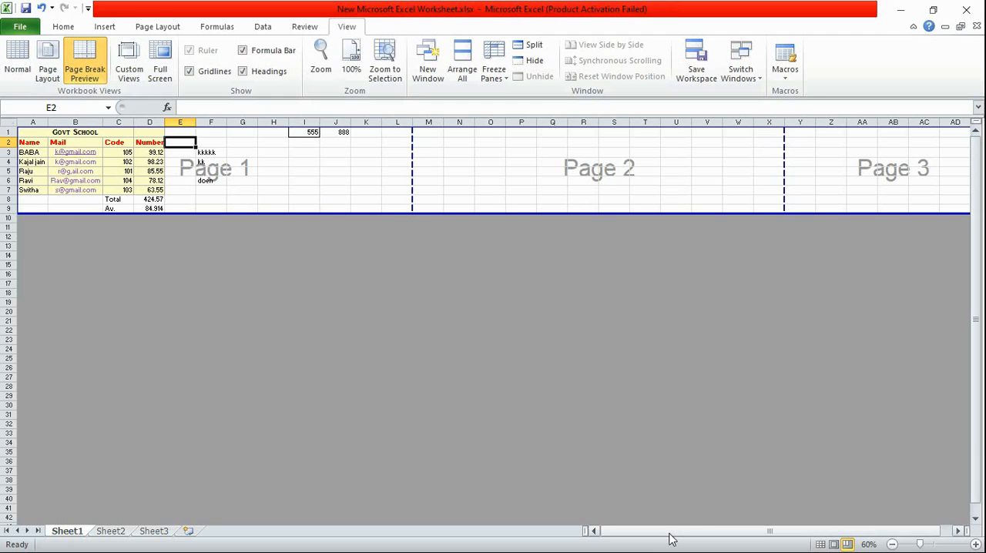
drag(782, 531, 794, 523)
drag(701, 531, 674, 532)
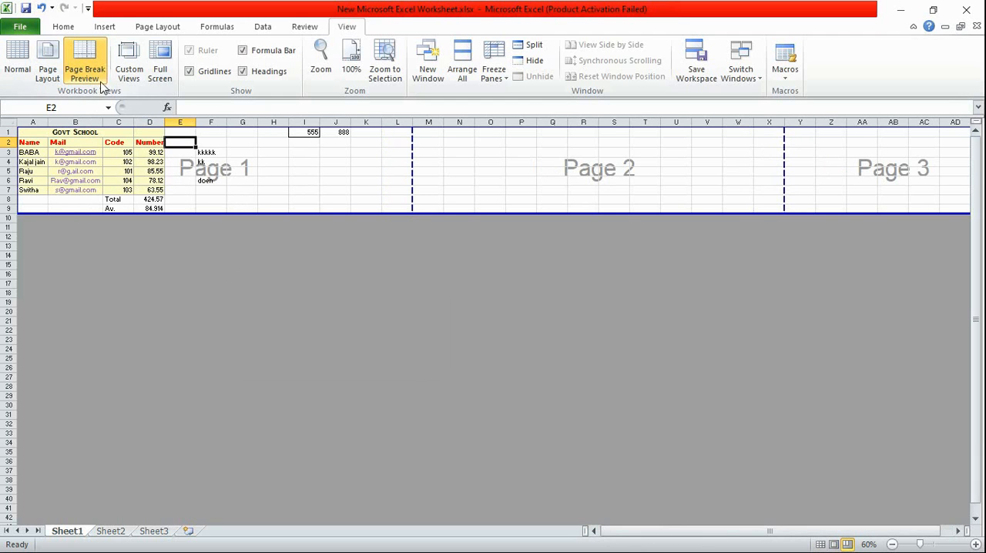
click(17, 61)
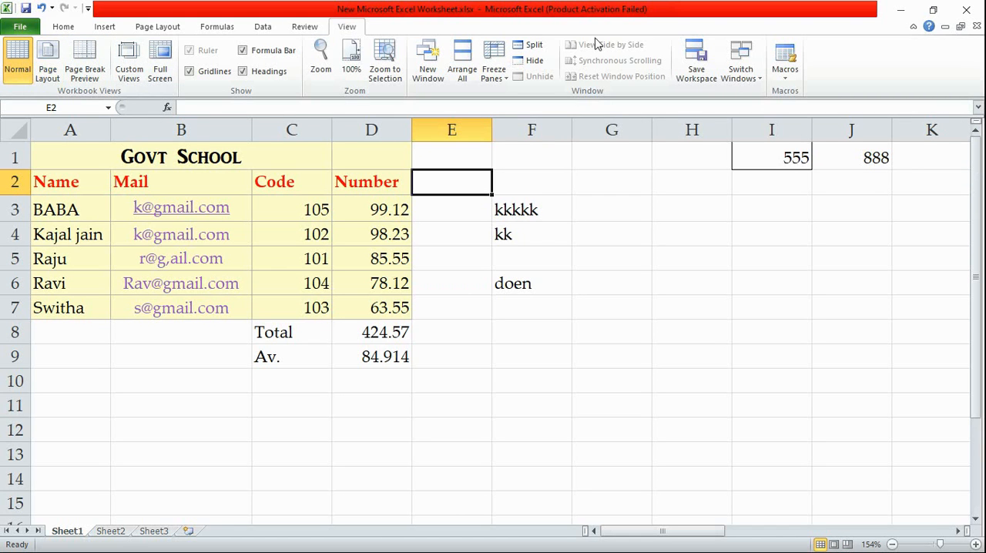
drag(659, 532, 567, 530)
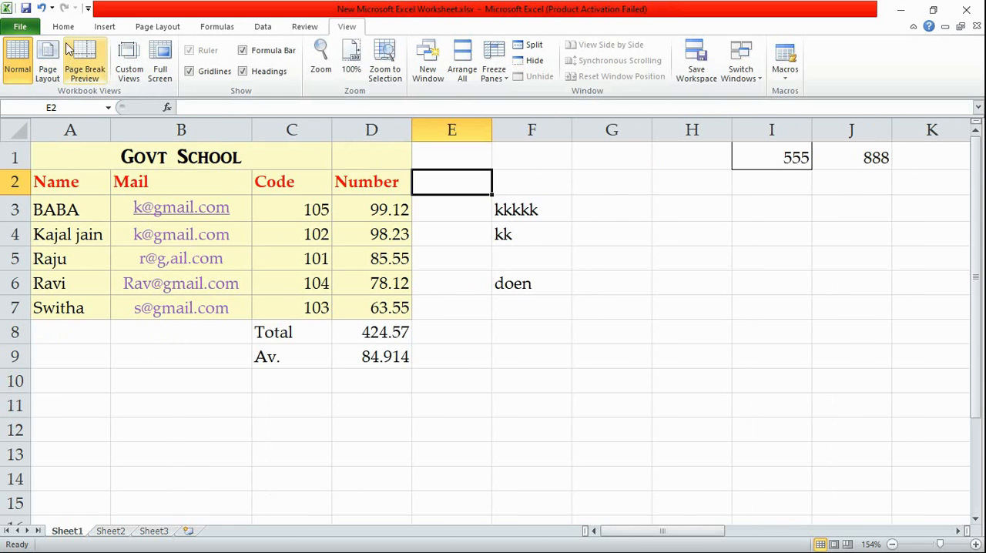
Locate the entry in cell AE1 in Page Break Preview, and view it again in the Normal view
click(87, 63)
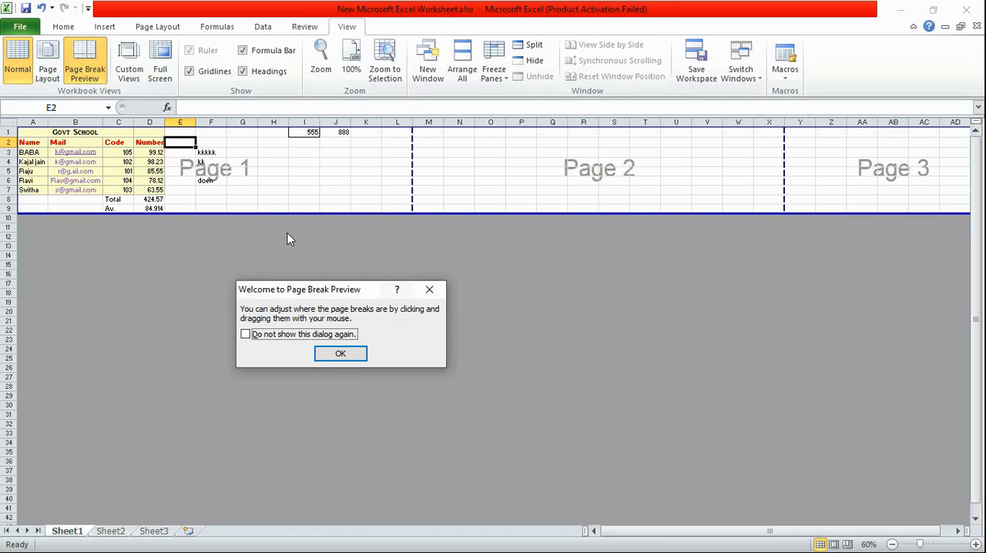
click(429, 289)
drag(833, 531, 914, 526)
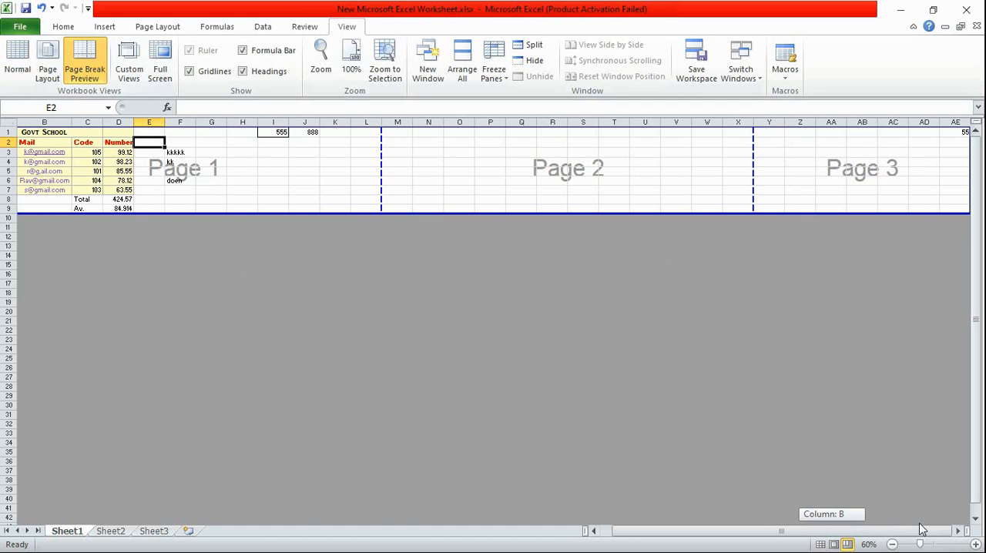
click(964, 143)
click(961, 132)
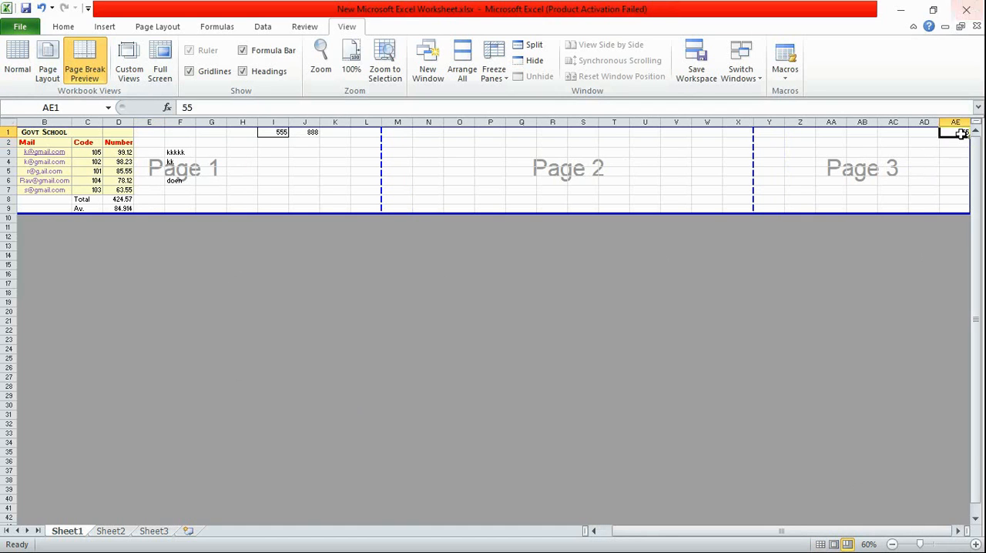
click(20, 68)
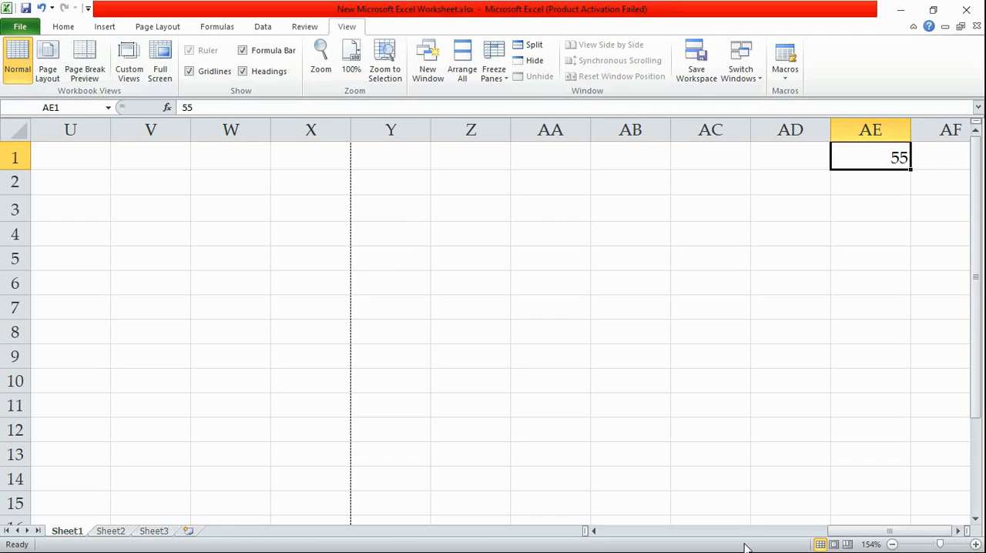
drag(886, 532, 616, 532)
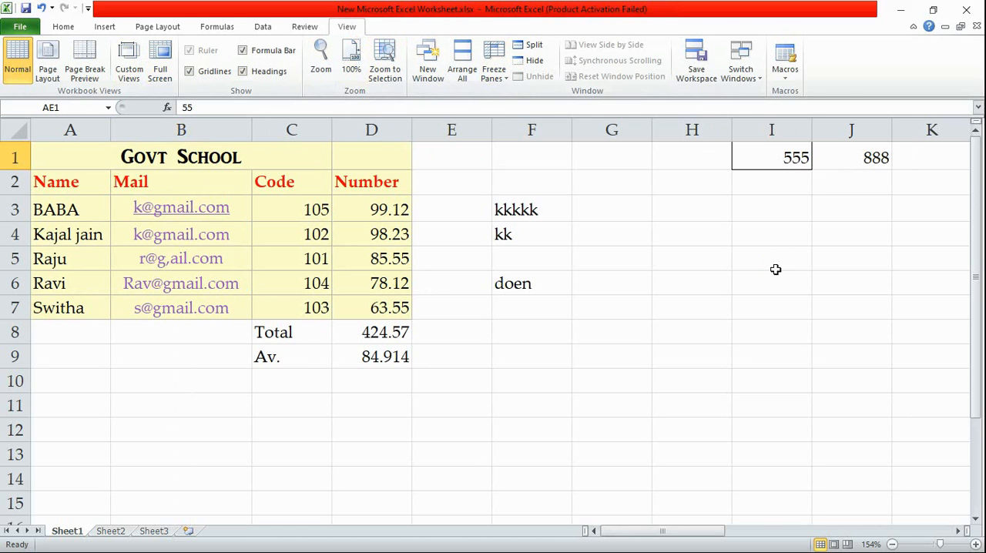
Try merging and centering C8:D8 and C9:D9, keeping only the upper-left data, and undo both merges
click(62, 28)
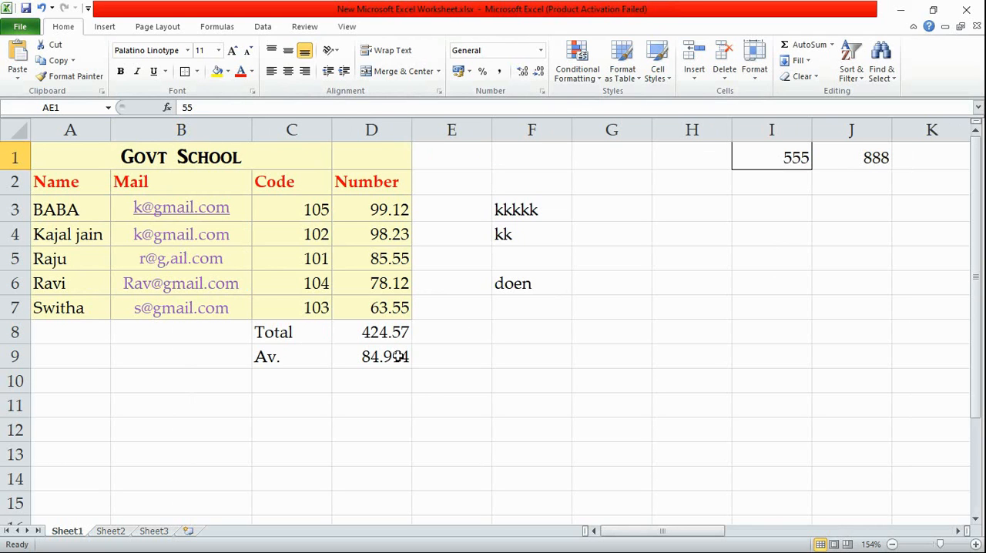
click(284, 331)
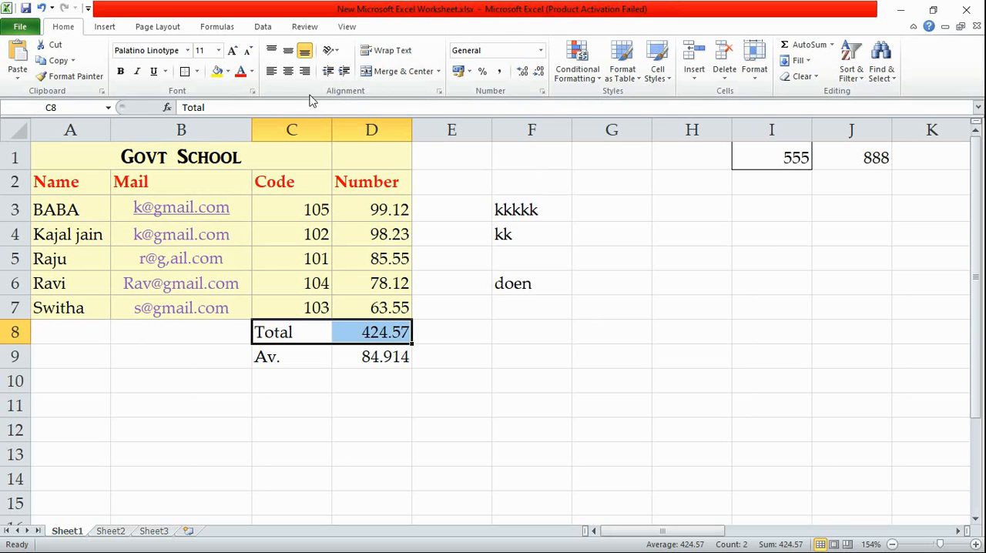
click(399, 71)
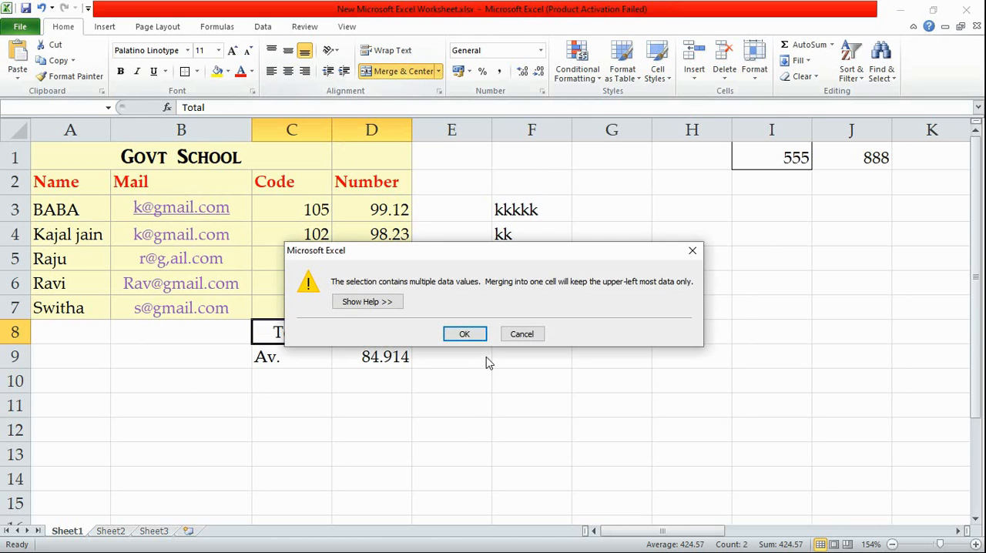
click(462, 333)
click(281, 358)
drag(282, 358, 383, 361)
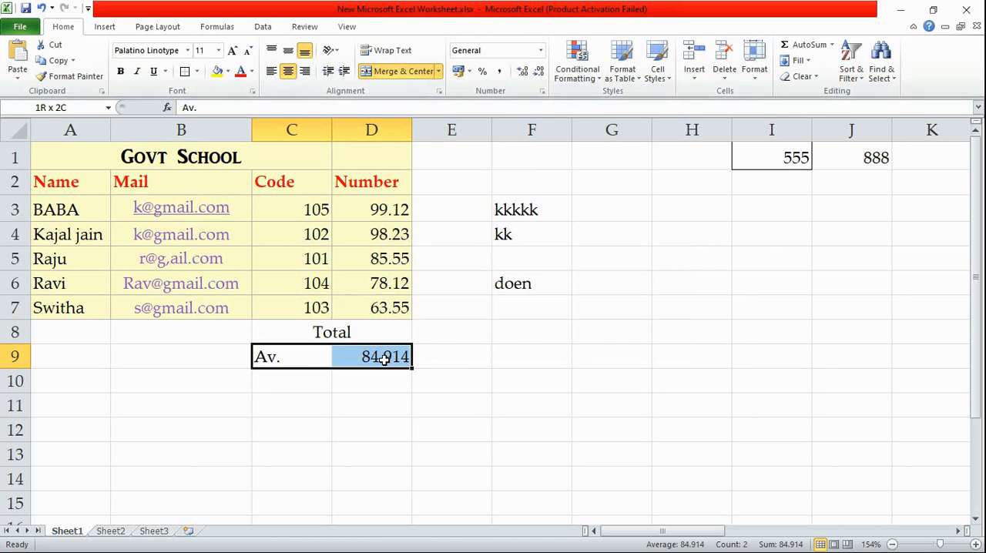
click(399, 70)
click(462, 333)
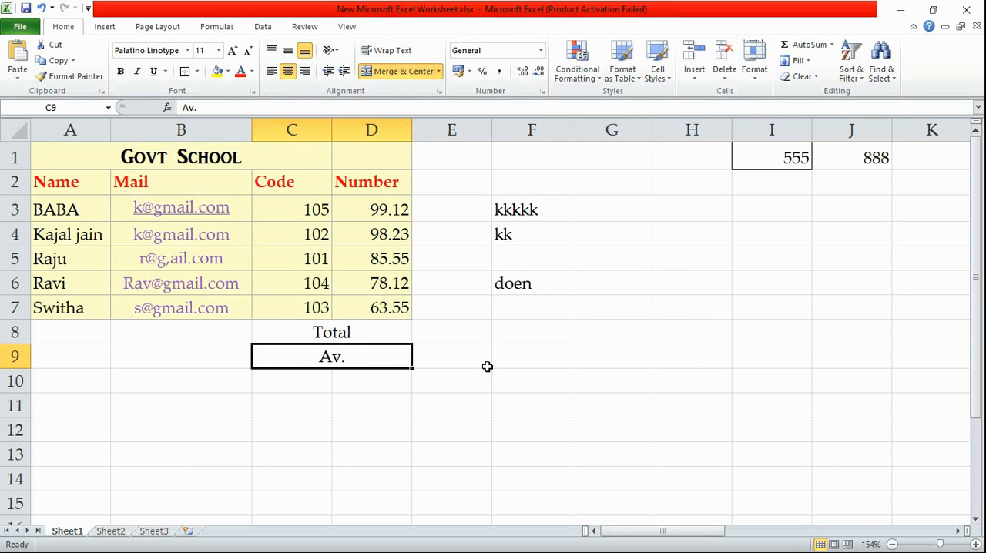
key(ctrl+z)
key(ctrl+z)
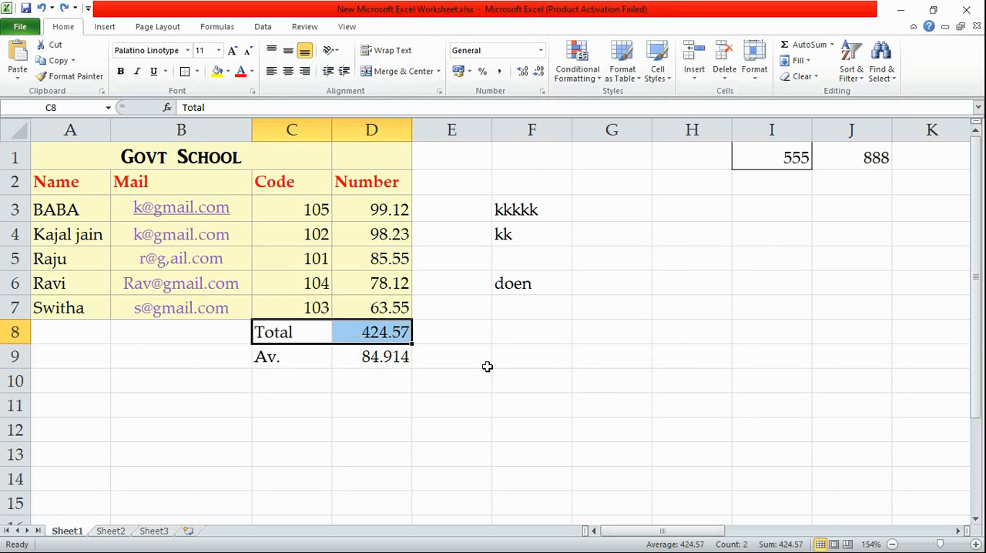
Clear the contents of ranges F2:J9 and G1:J1 beside the school table
click(775, 344)
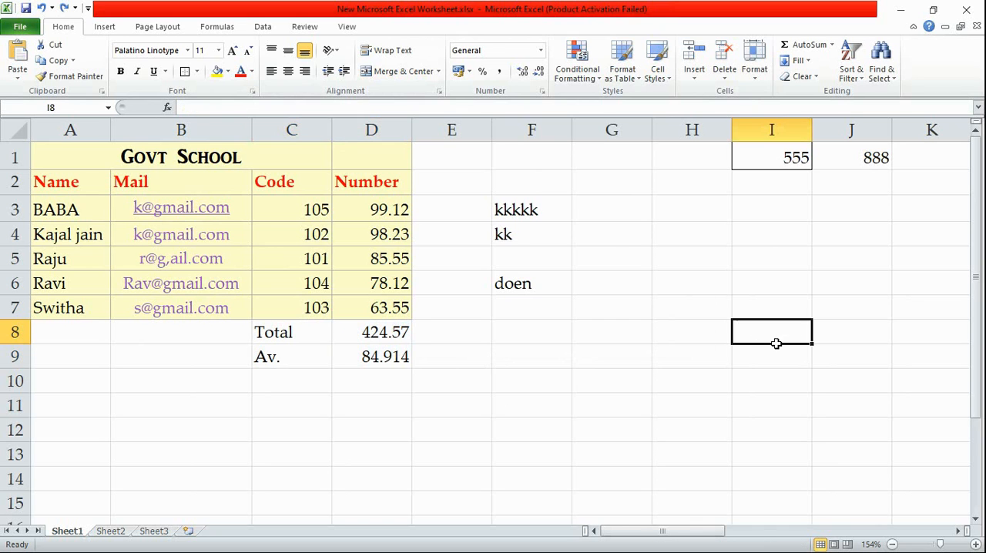
drag(539, 191, 863, 359)
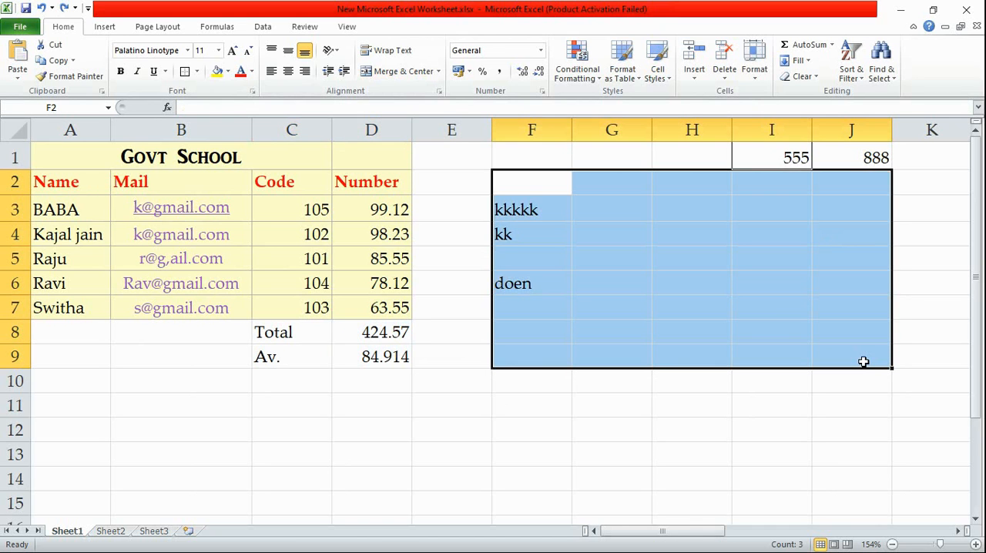
key(Delete)
drag(631, 154, 886, 146)
key(Delete)
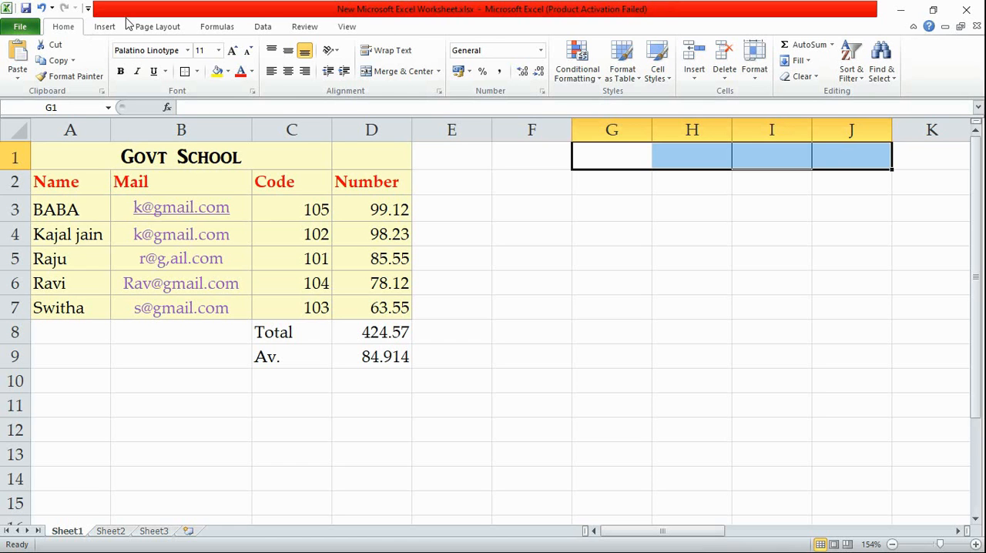
Set the colorful "Graphic Design" picture as the background of Sheet1
click(217, 29)
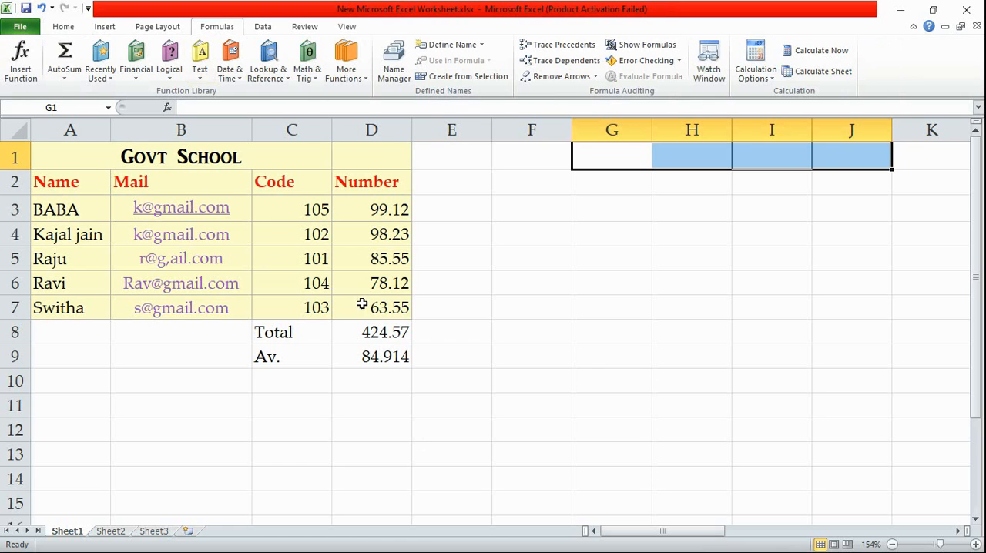
click(60, 28)
click(114, 30)
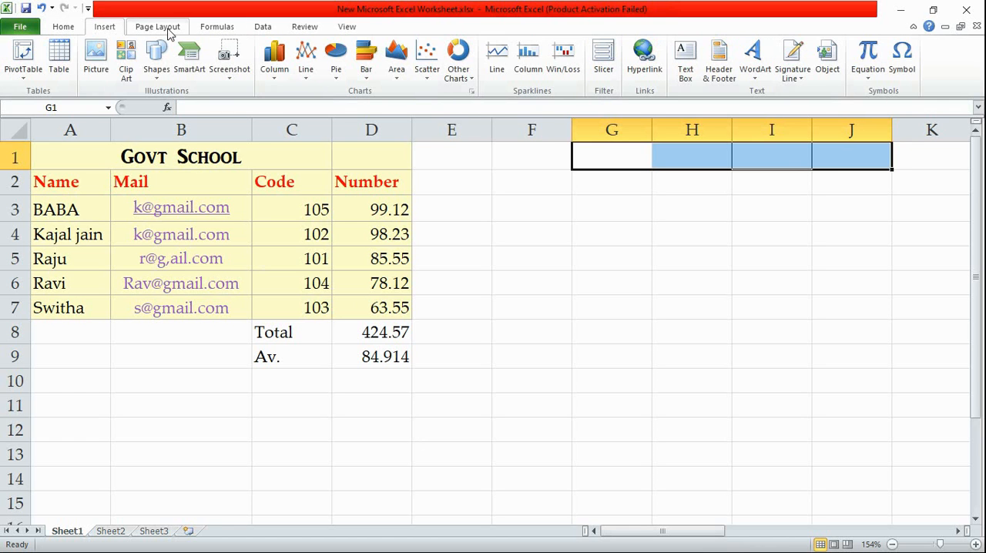
click(168, 29)
click(283, 62)
click(339, 206)
click(367, 322)
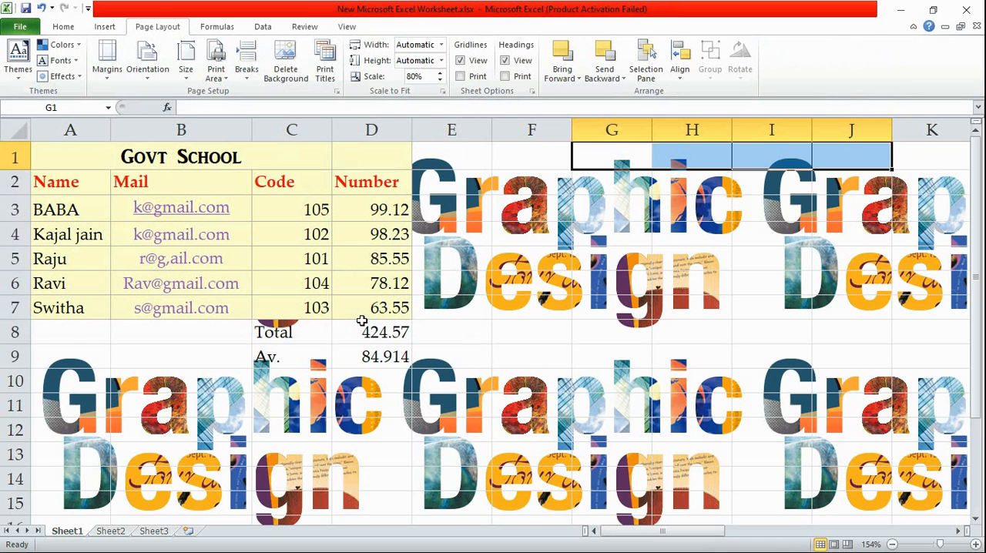
scroll(678, 282, down, 10)
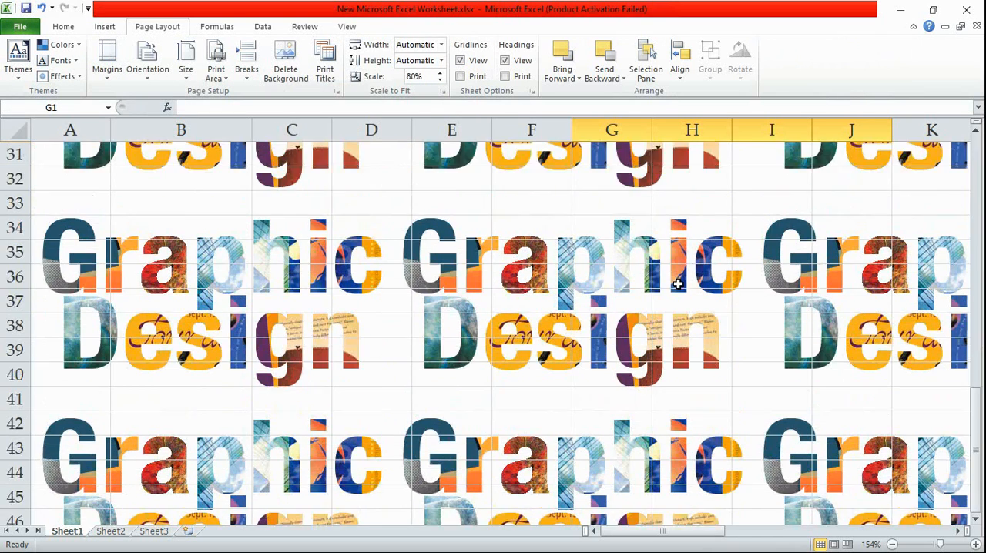
scroll(678, 284, up, 10)
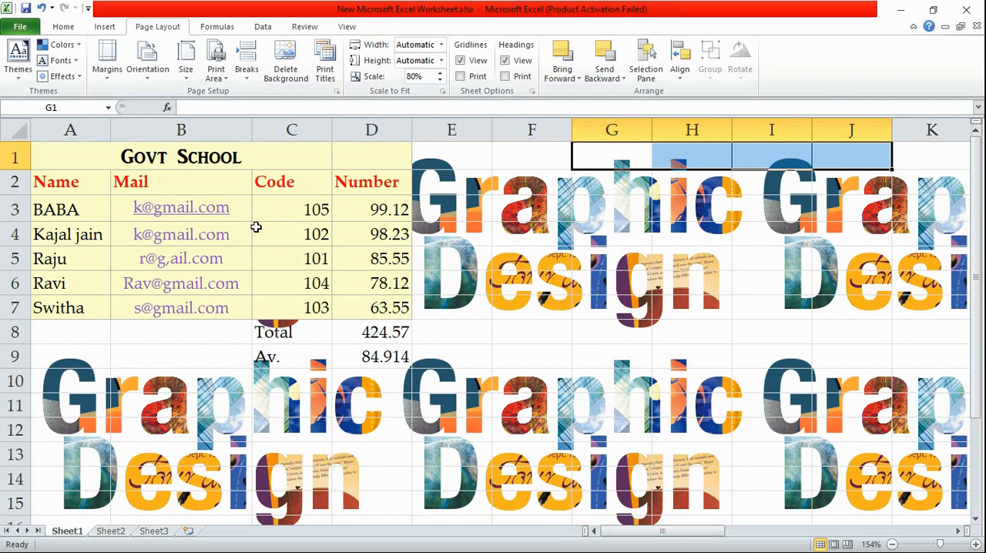
Switch to Sheet2, try a text entry in cell A1, and erase it
click(108, 531)
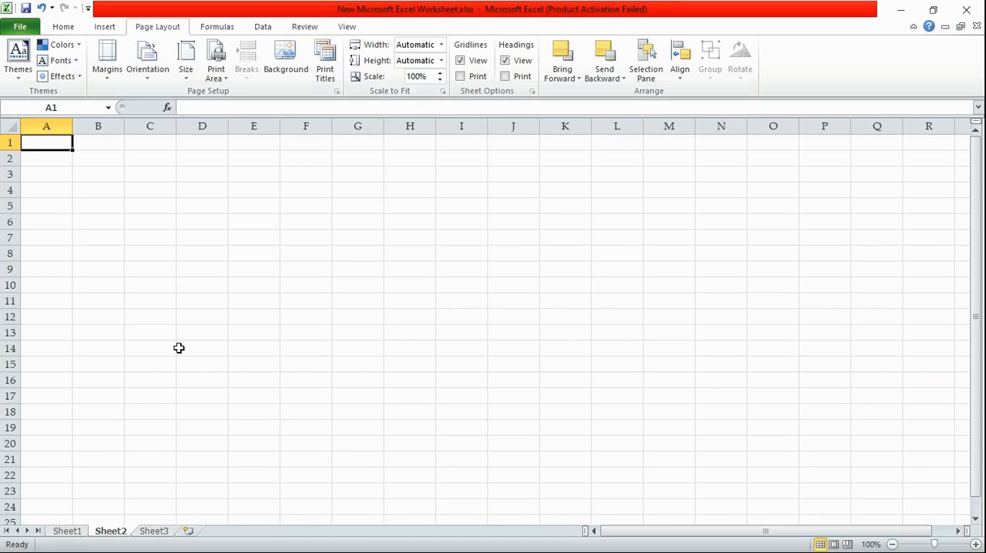
text(pr)
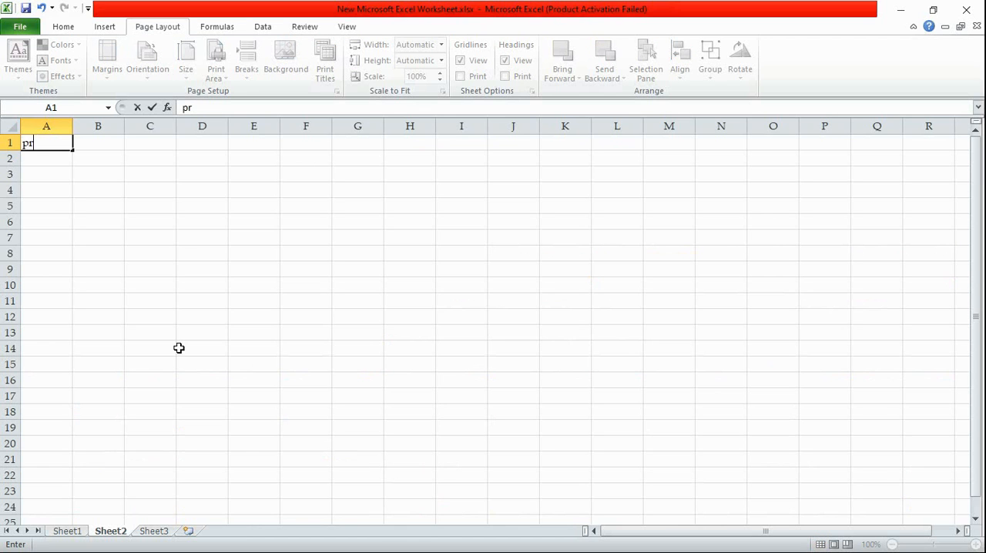
text(int)
key(BackSpace)
key(BackSpace)
key(BackSpace)
key(BackSpace)
key(BackSpace)
click(43, 125)
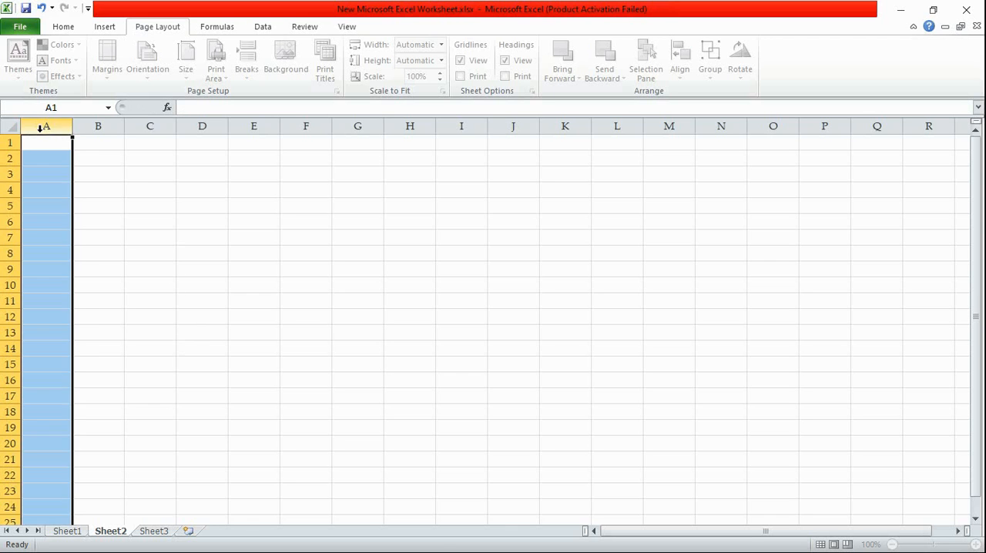
Select cell C3 on Sheet2 and zoom the sheet in to 170%
click(150, 174)
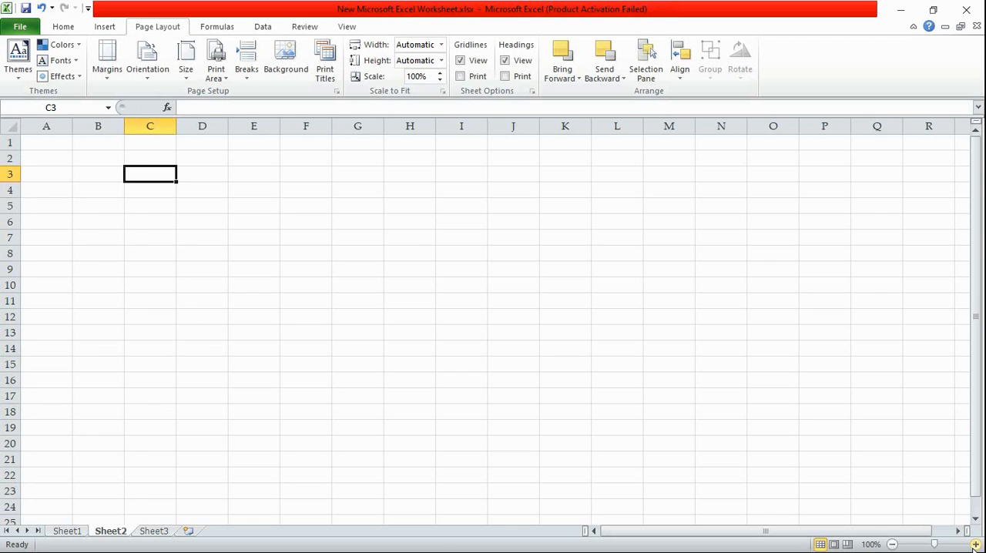
click(976, 544)
click(975, 544)
click(975, 544)
click(975, 544)
click(976, 544)
click(975, 544)
click(975, 544)
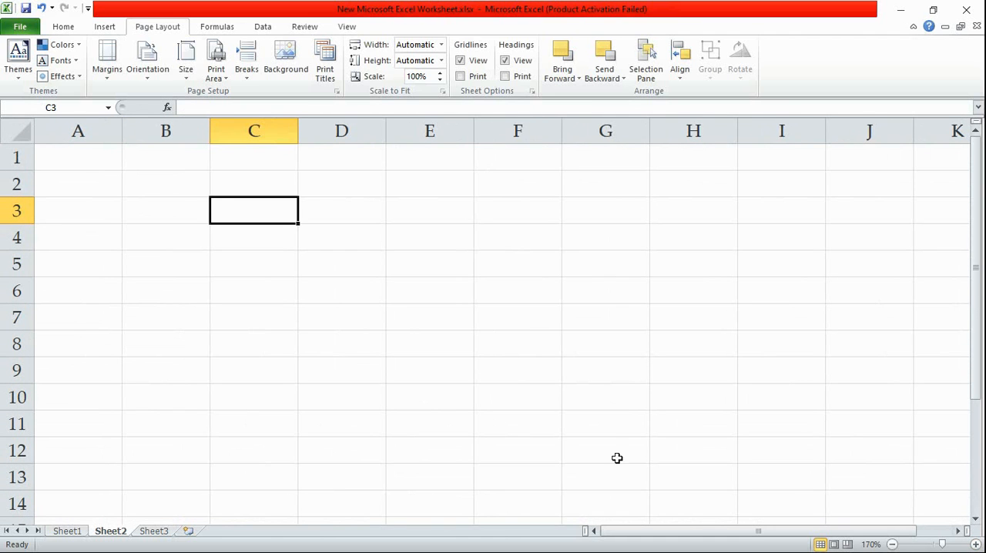
Enter the question "print lene ki short key kya hai ?" in cell C3 of Sheet2
text(pri)
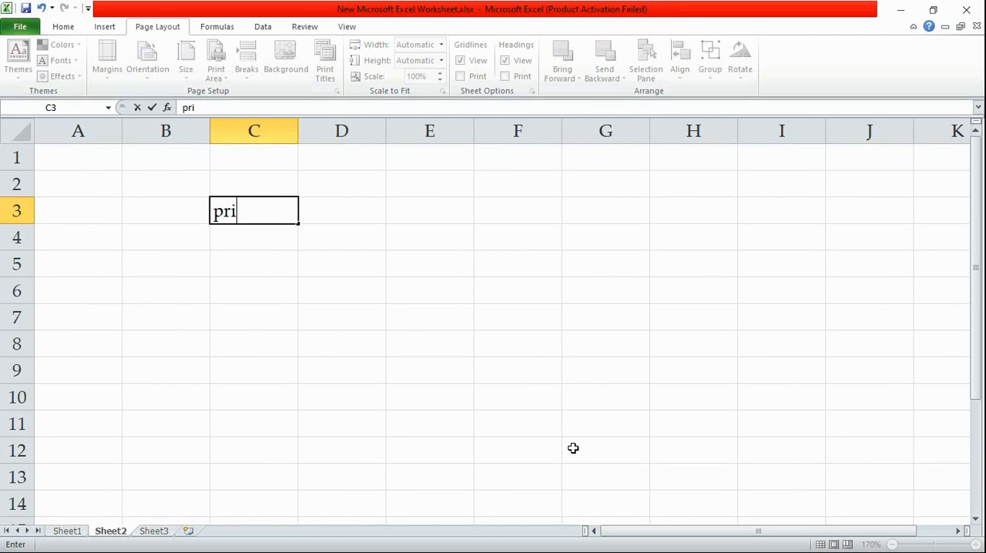
text(nt len)
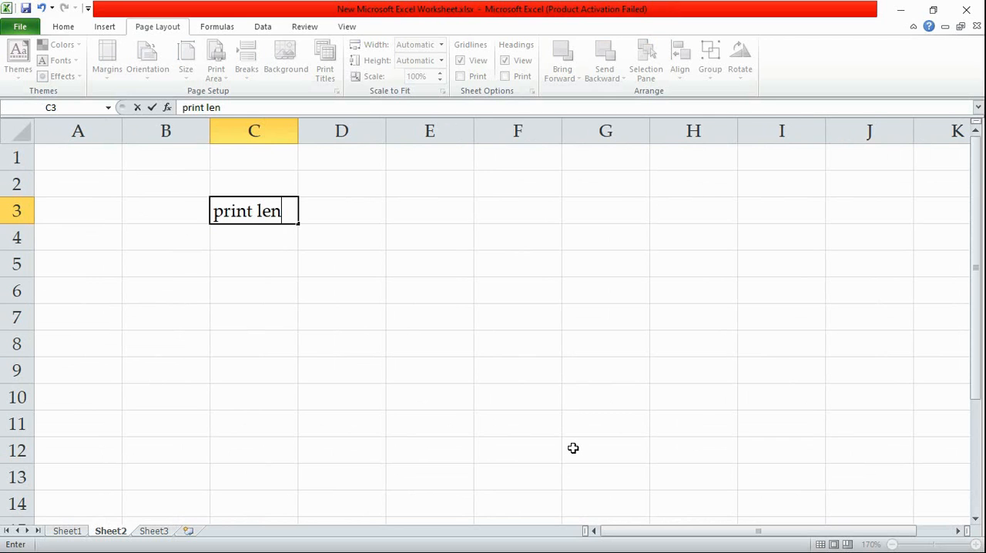
text(e ki short)
text( key)
text( kys)
key(BackSpace)
key(BackSpace)
key(BackSpace)
text(h)
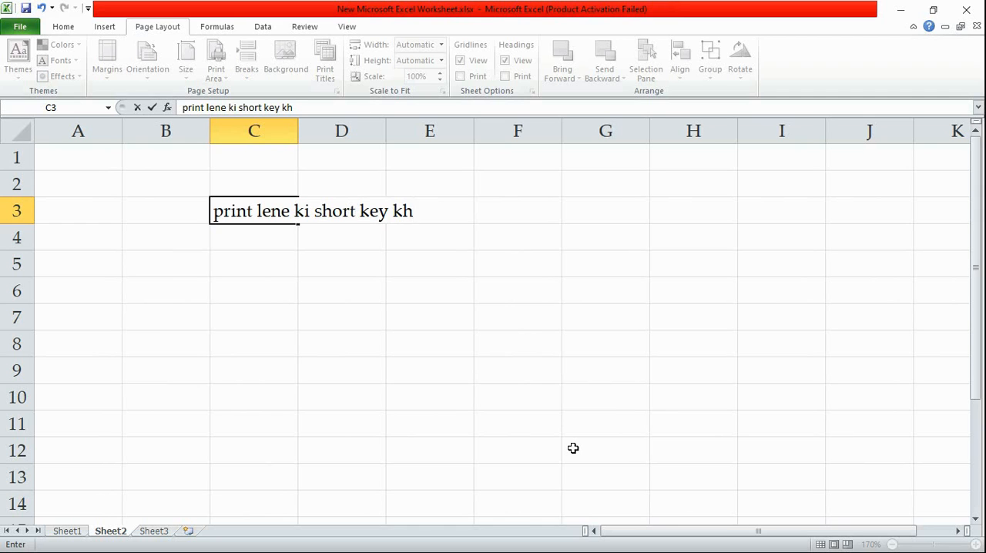
key(BackSpace)
text(ya hai ?)
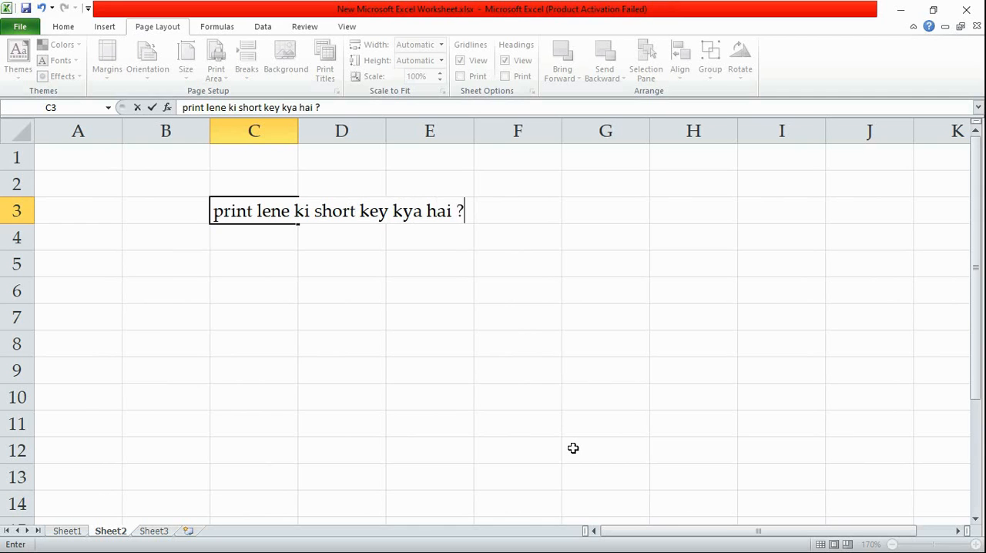
key(Return)
Enter option label A in cell C4 and its answer choice "ctrl+v" in D4
text(A)
key(Tab)
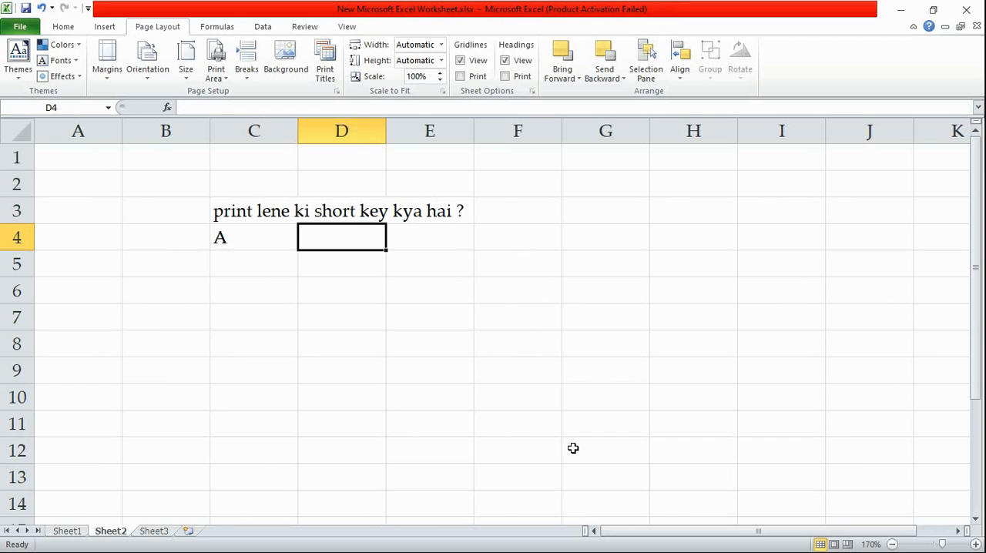
text(ctrl)
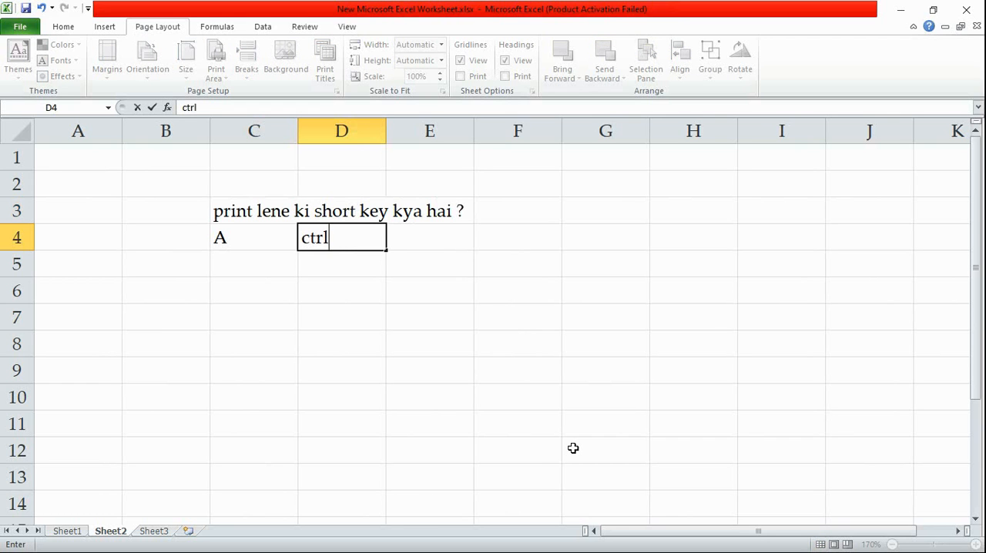
text(+v)
key(Return)
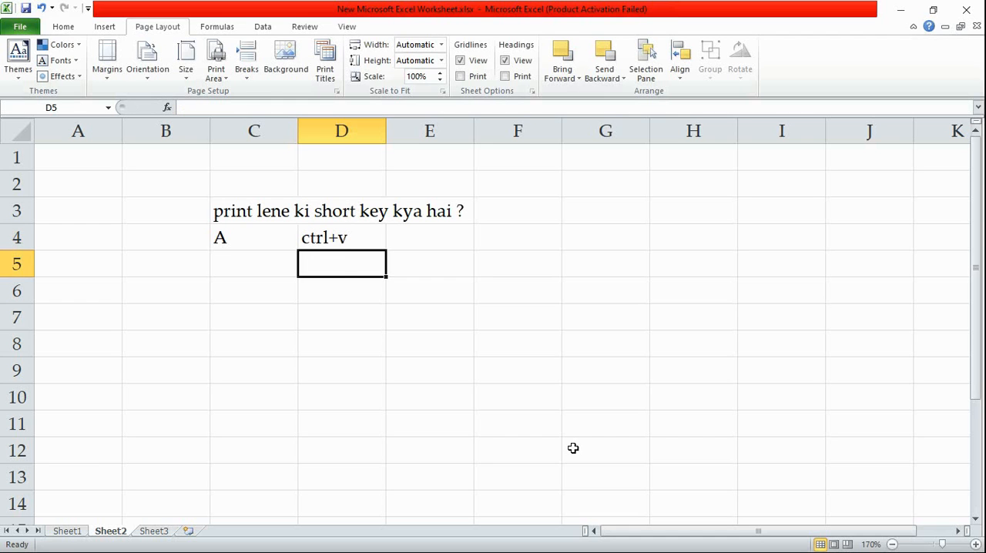
Fill cell D5 with the second answer choice, "ctrl+x"
text(c)
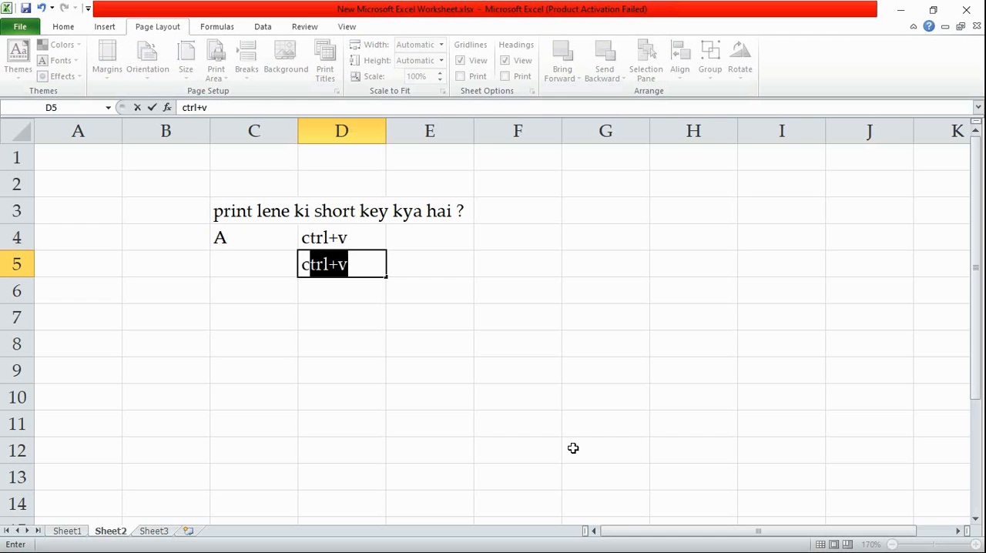
key(Tab)
click(353, 263)
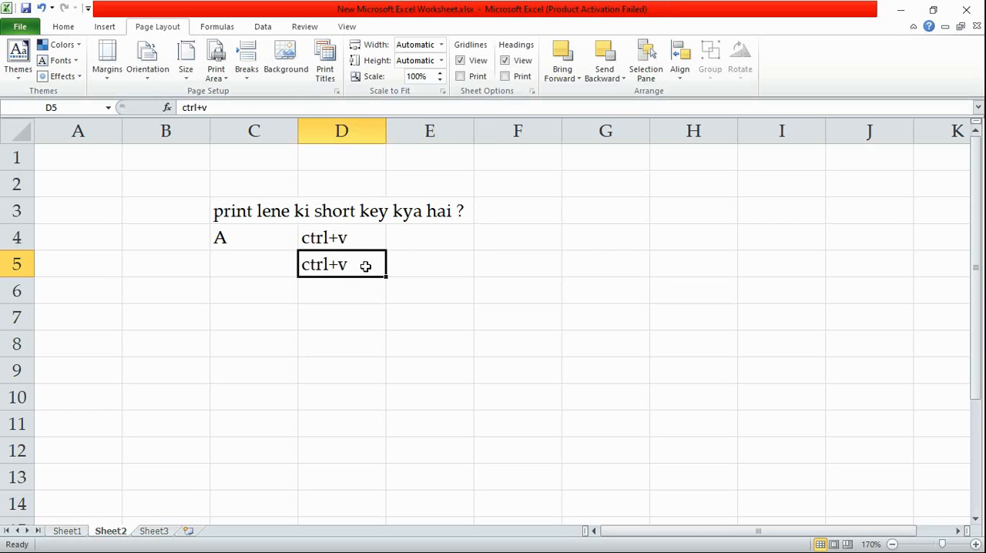
click(259, 108)
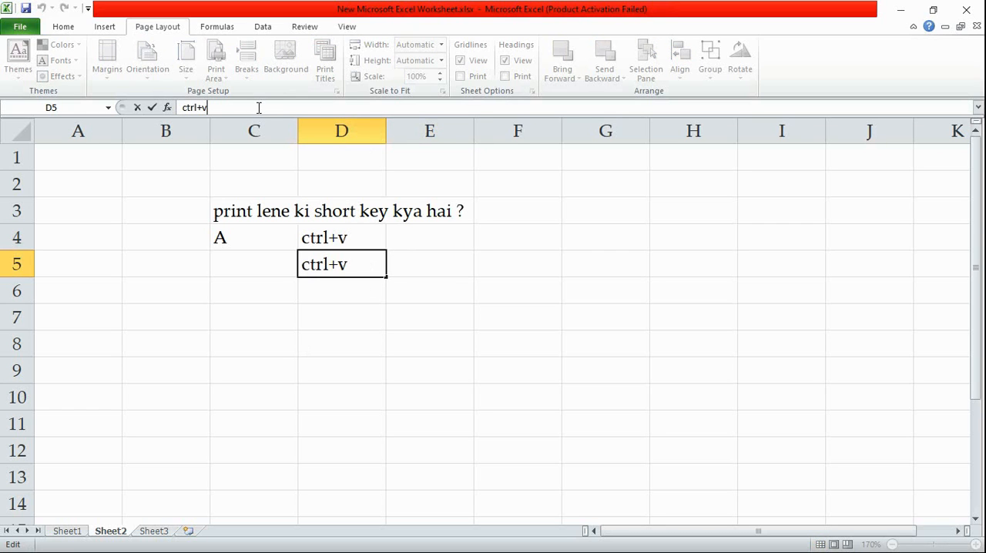
key(BackSpace)
text(x)
Enter the remaining answer choices "ctrl+p" in D6 and "ctrl+o" in D7
click(334, 292)
text(ctrl)
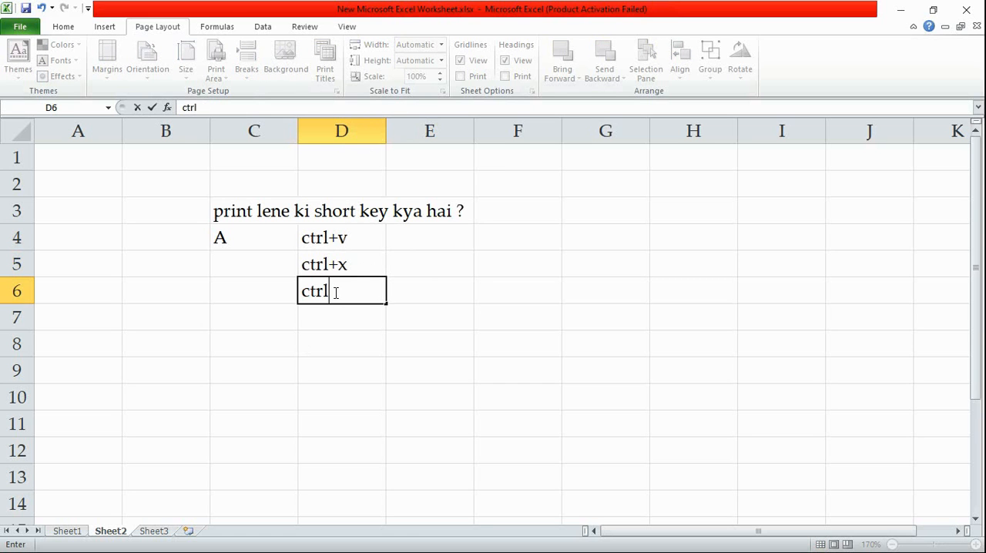
text(+p)
click(327, 321)
text(ctr)
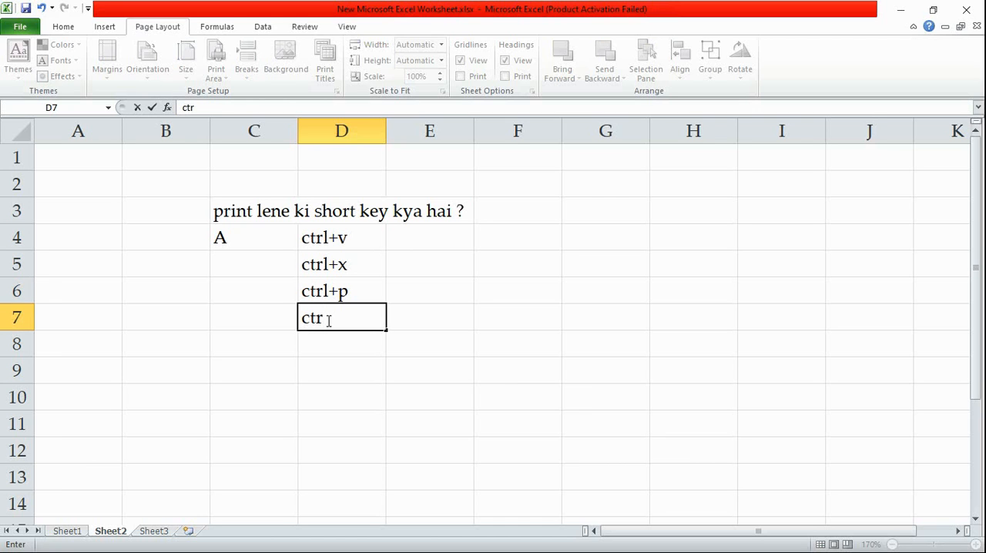
text(l+o)
Label the other answer choices B, C and D in cells C5 to C7
click(248, 264)
text(B)
key(Tab)
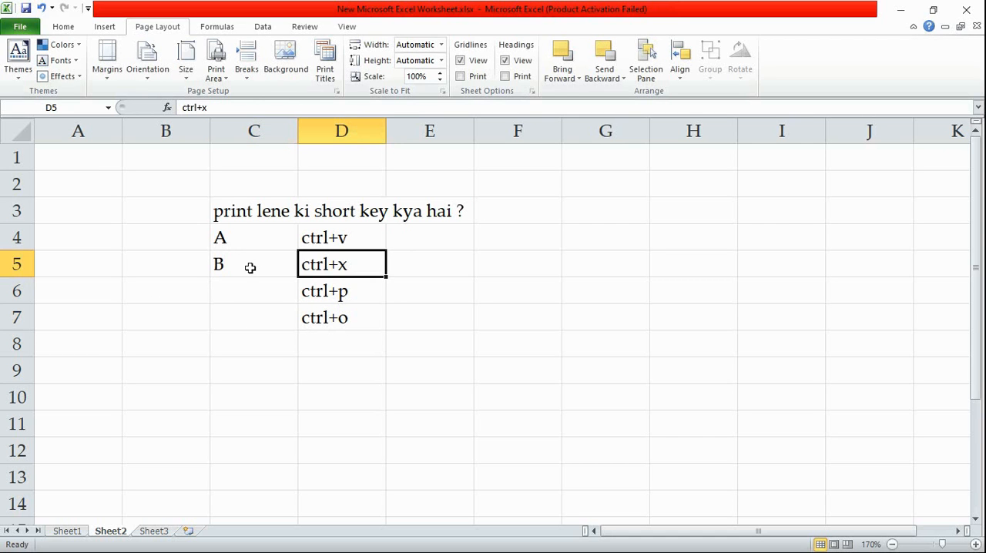
click(227, 295)
text(C)
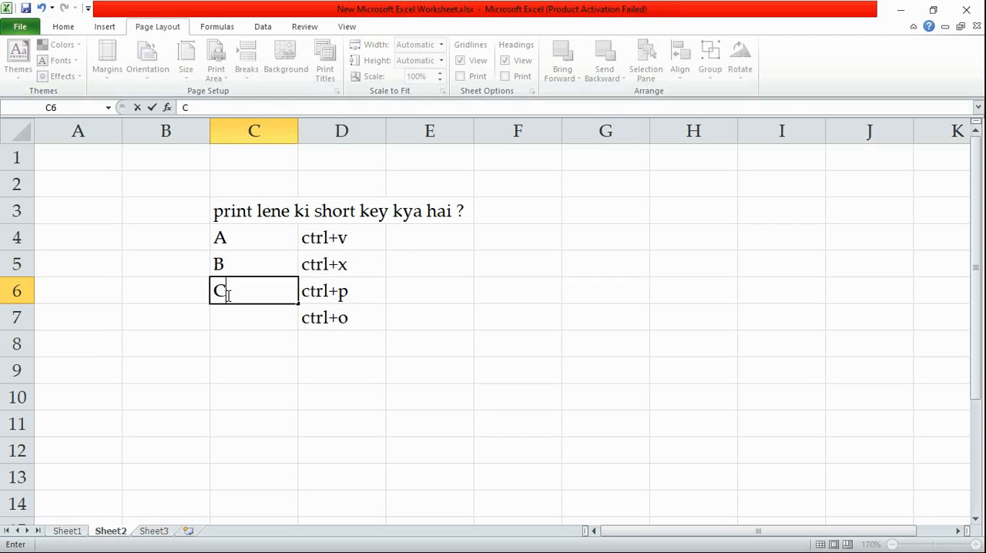
key(Return)
text(D)
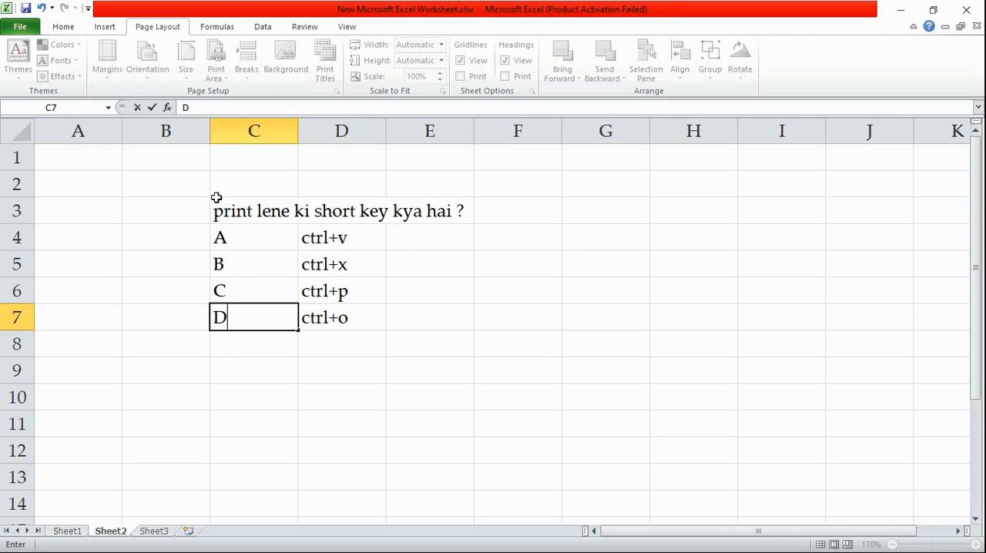
Zoom Sheet2 in to 230% and select the question block C3:E7
drag(217, 197, 400, 319)
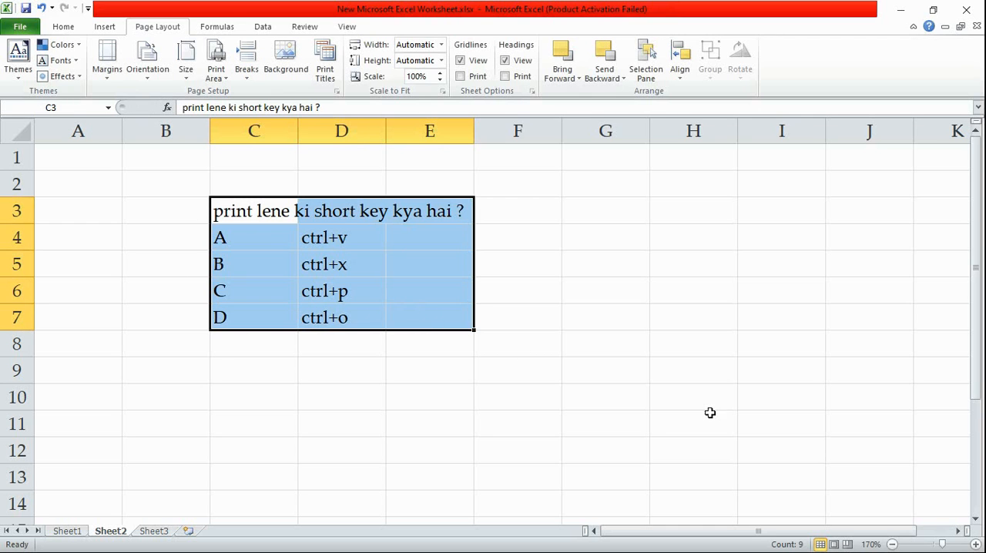
click(976, 545)
click(975, 544)
click(975, 545)
click(976, 544)
click(976, 544)
click(976, 545)
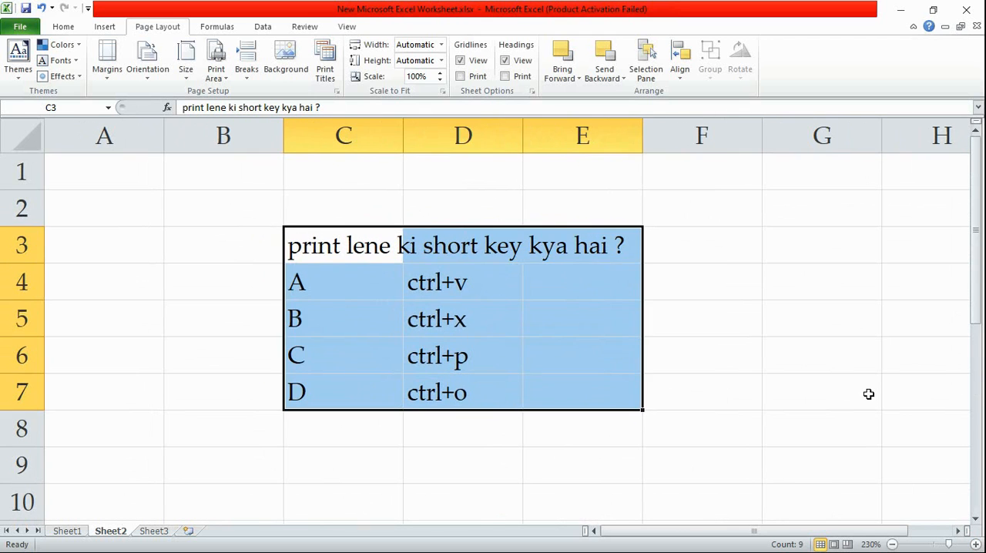
click(883, 408)
drag(287, 242, 579, 387)
Display the Home commands and return to Sheet1 with the Govt School table
click(276, 27)
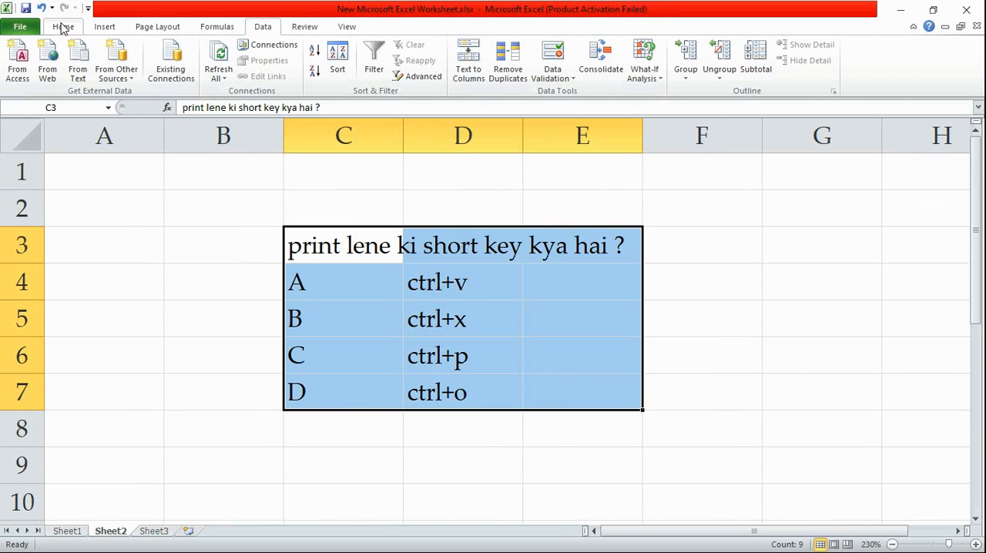
click(64, 26)
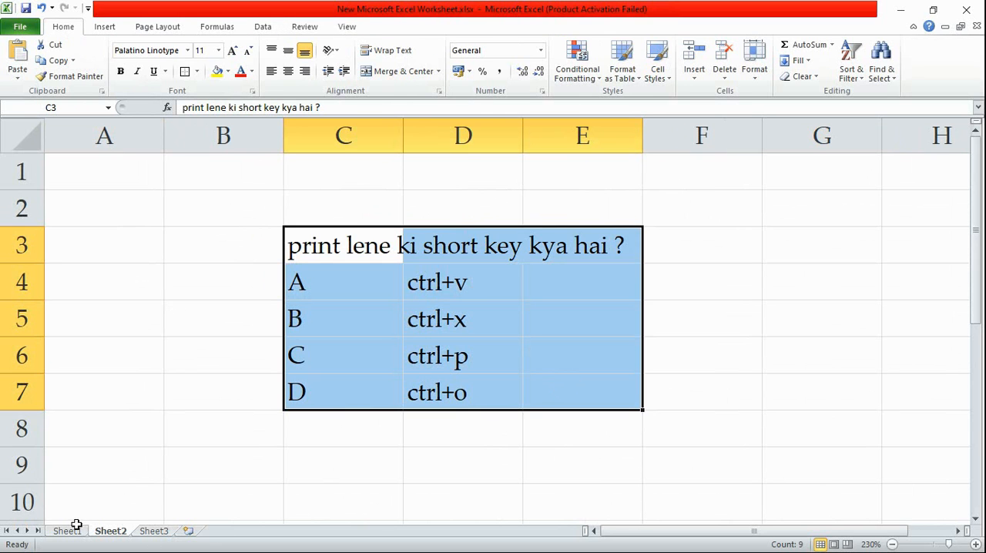
click(71, 532)
key(alt+Tab)
key(alt+Tab)
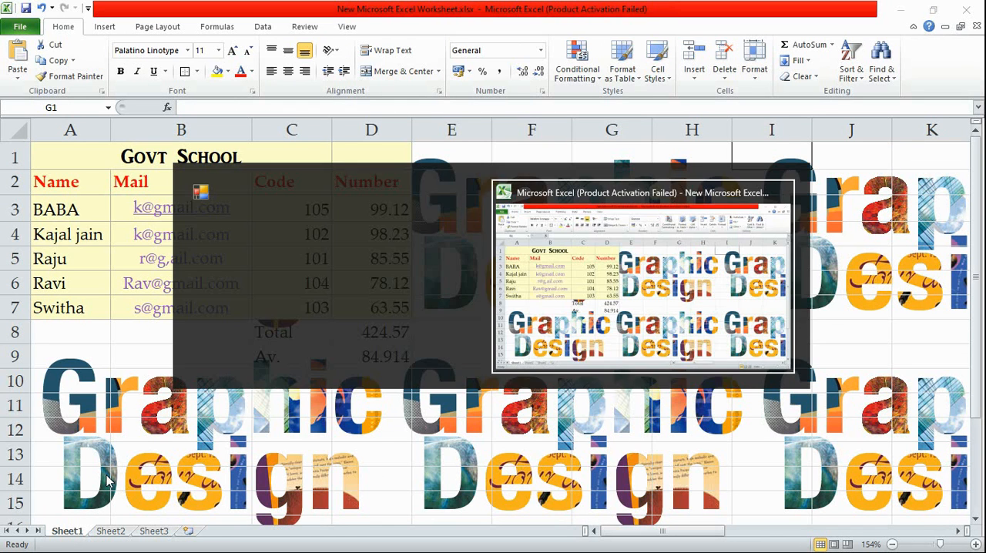